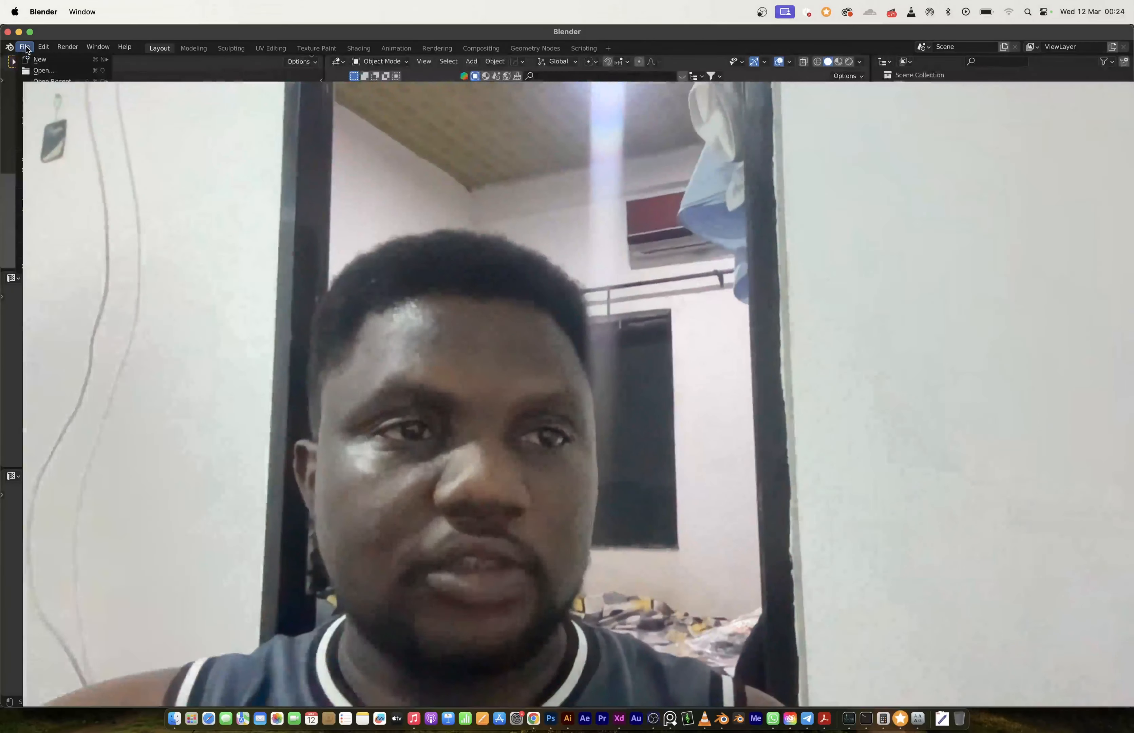
Open the recent file SMALL MECH PART.blend.
{"action": "left_click", "coordinate": [25, 47]}
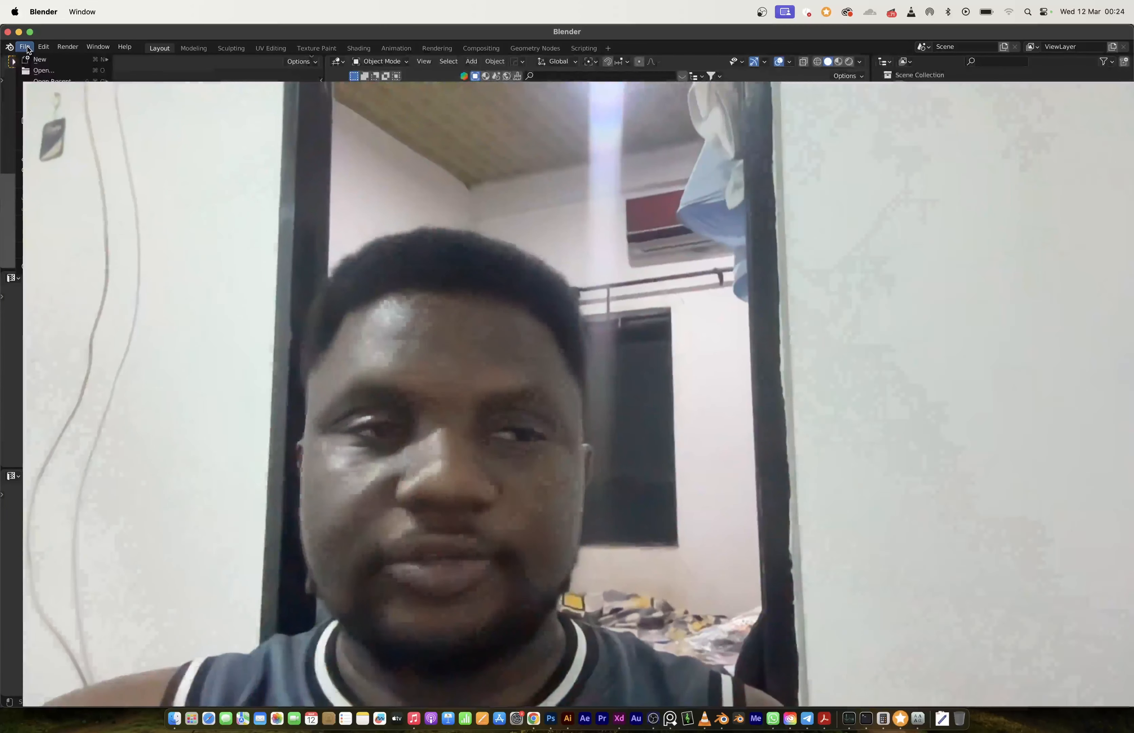
{"action": "mouse_move", "coordinate": [52, 80]}
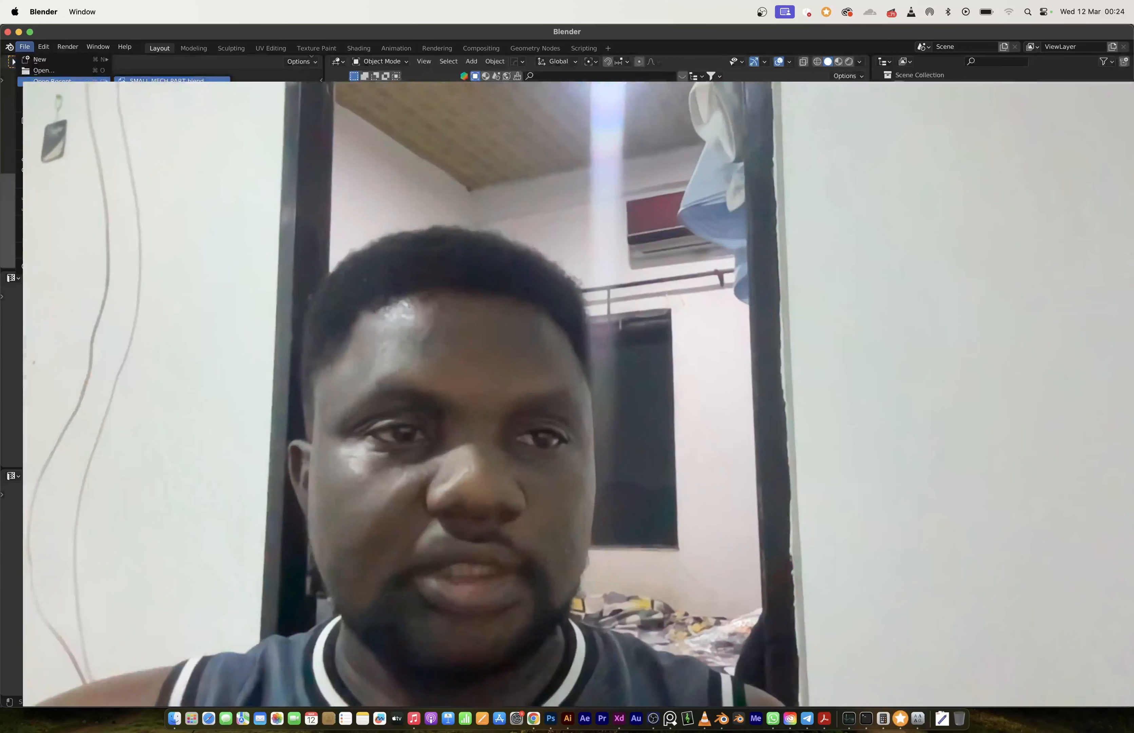
{"action": "left_click", "coordinate": [167, 80]}
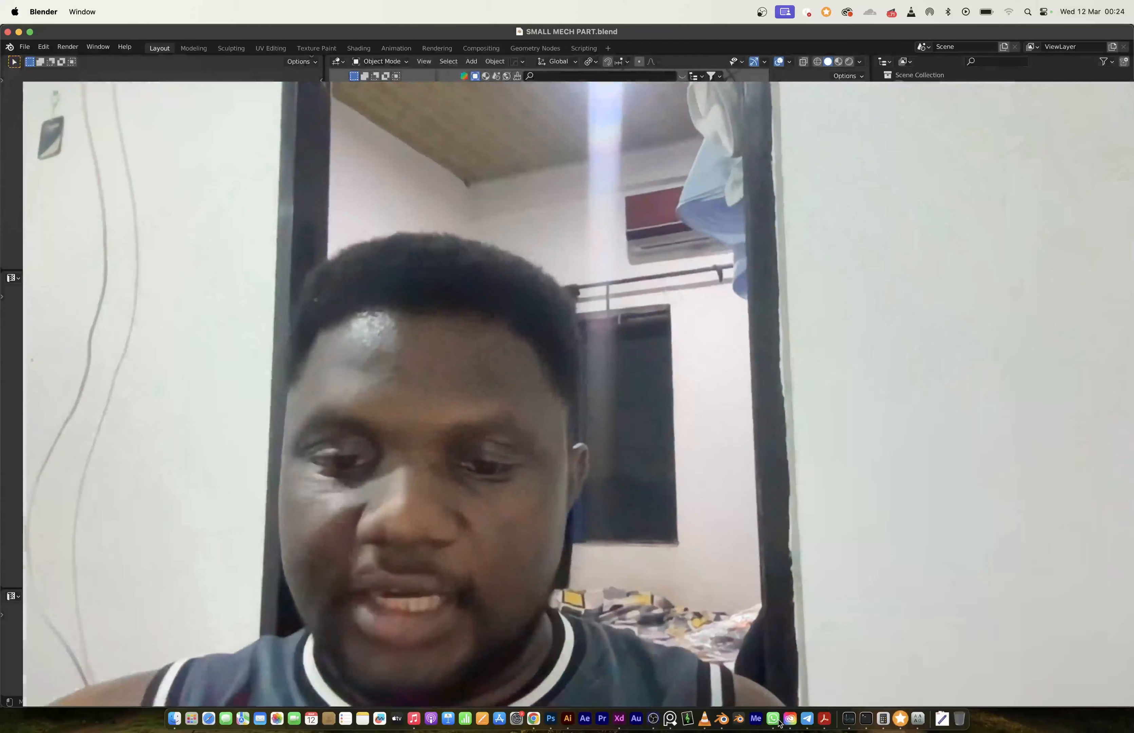
Switch to OBS, shrink the video capture source into the lower corner of the preview, and return to Blender.
{"action": "left_click", "coordinate": [653, 717]}
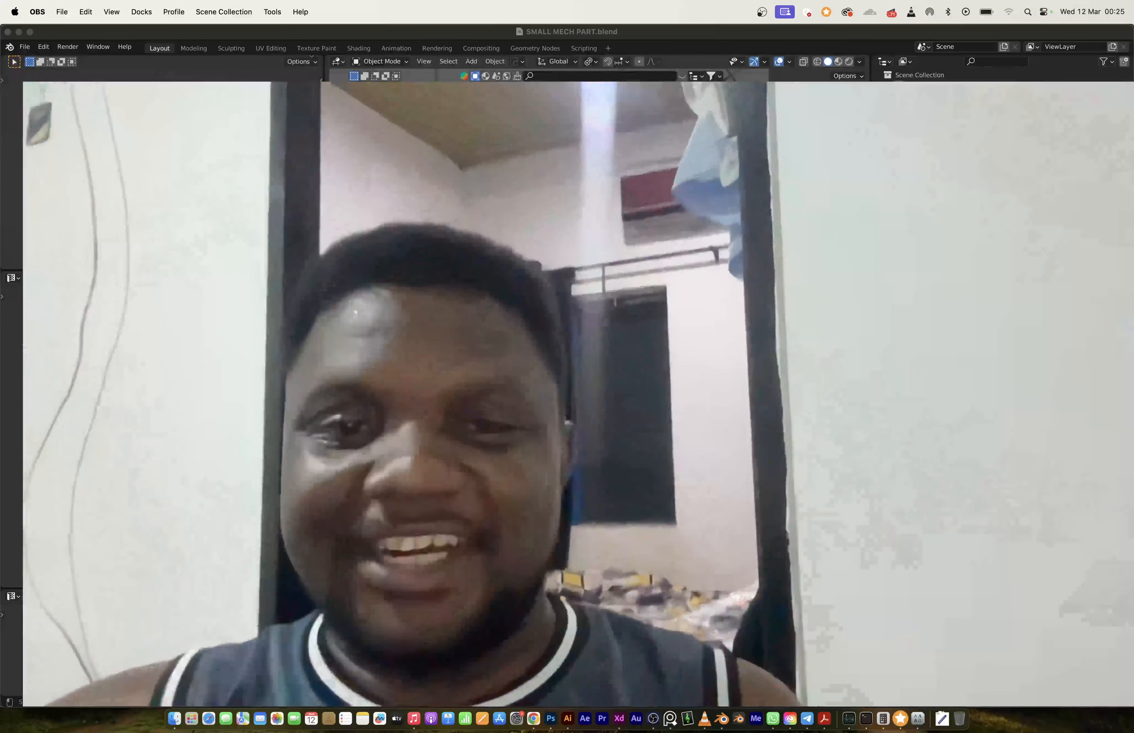
{"action": "left_click_drag", "start_coordinate": [609, 255], "coordinate": [856, 395]}
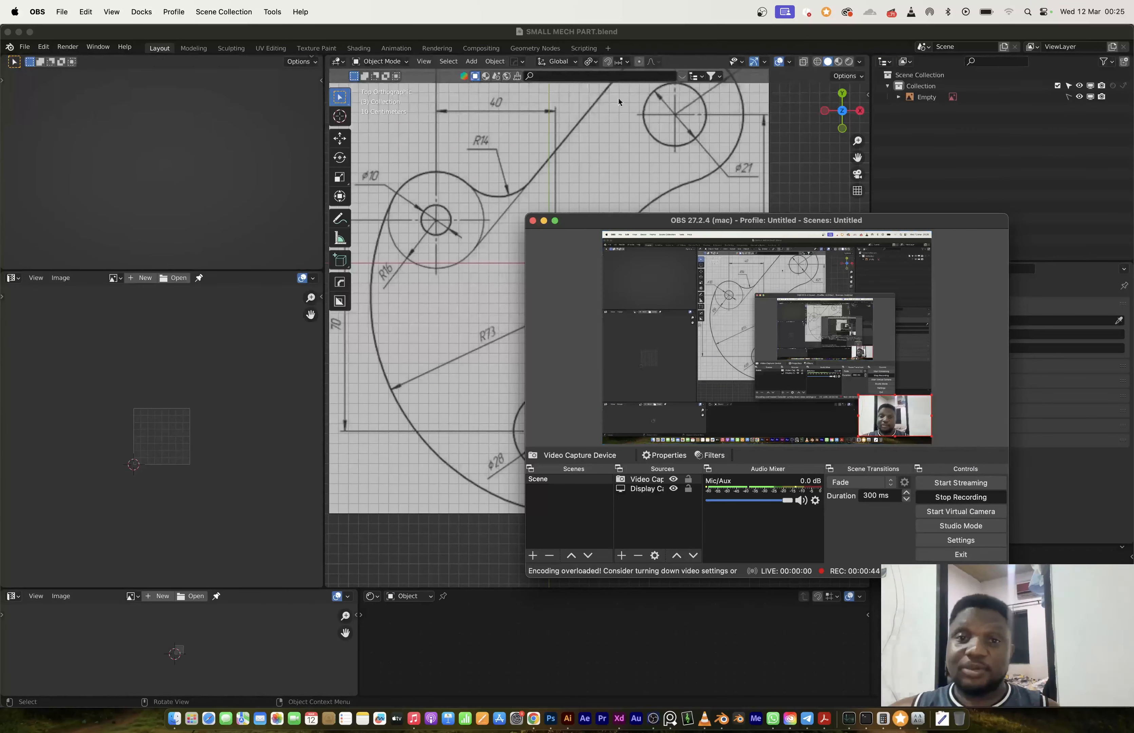
{"action": "left_click", "coordinate": [642, 35]}
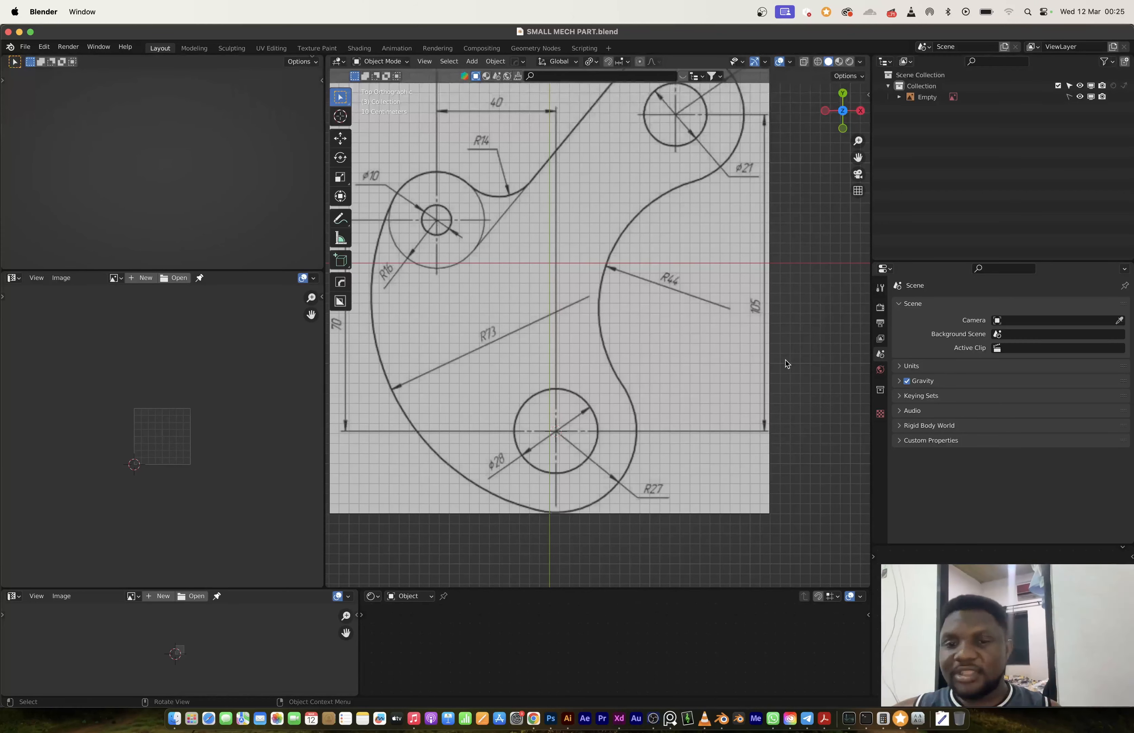
{"action": "left_click", "coordinate": [652, 718]}
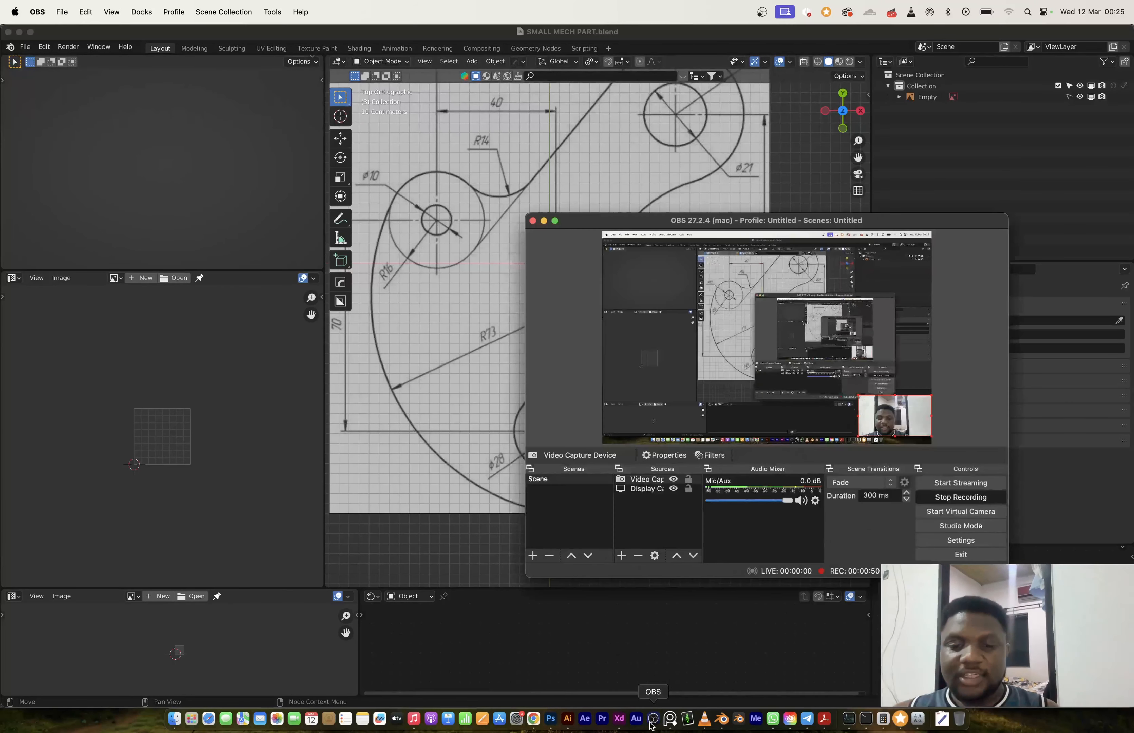
{"action": "left_click", "coordinate": [692, 34]}
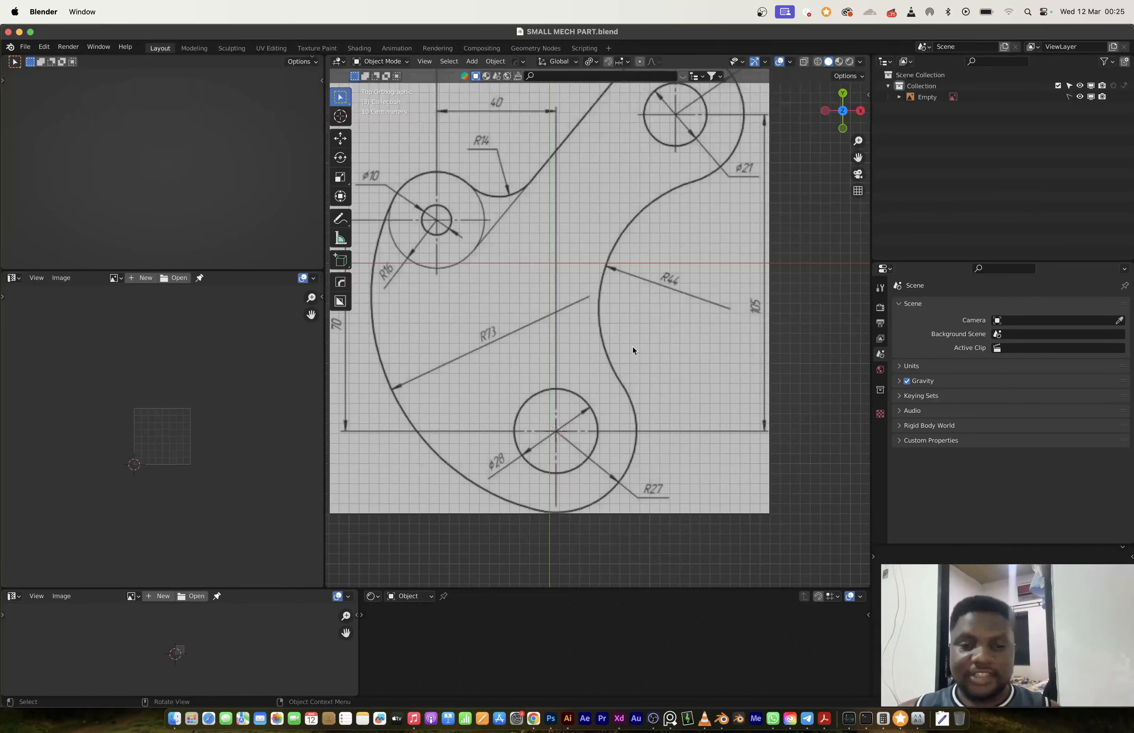
Add a 12-vertex mesh circle centred on the Ø28 hole of the reference drawing.
{"action": "scroll", "coordinate": [543, 340], "scroll_direction": "down", "scroll_amount": 1}
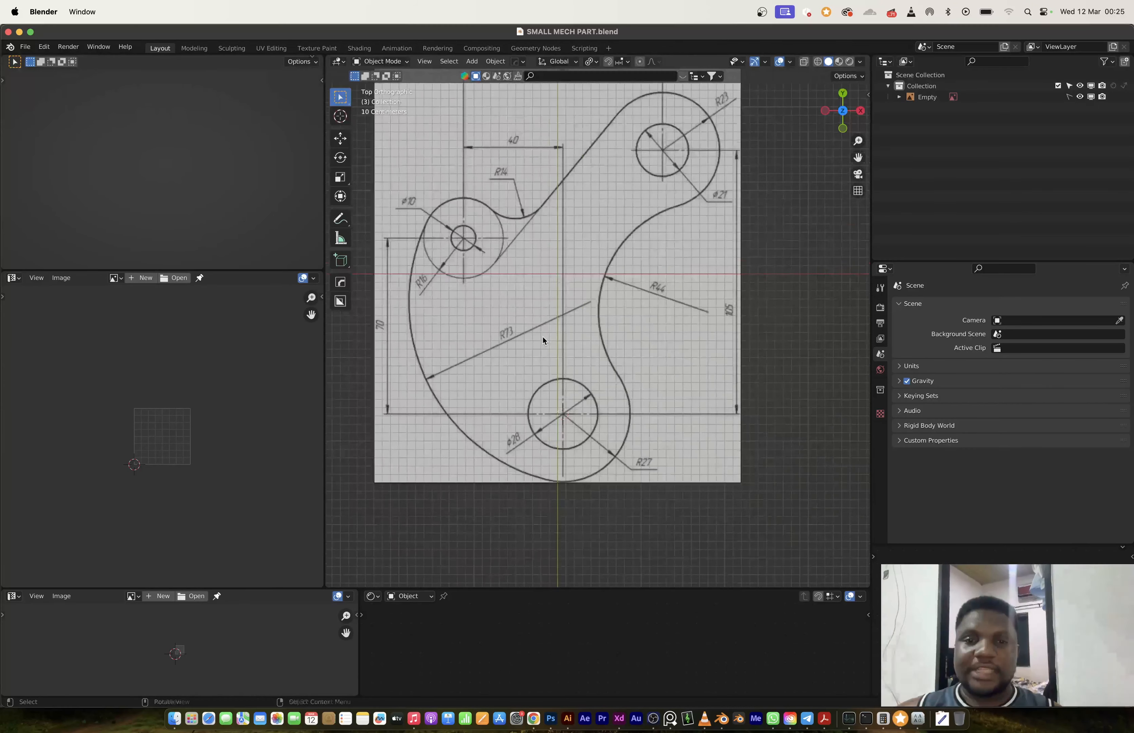
{"action": "mouse_move", "coordinate": [543, 337]}
{"action": "middle_mouse_down", "text": "shift"}
{"action": "mouse_move", "coordinate": [545, 326]}
{"action": "mouse_move", "coordinate": [586, 380]}
{"action": "middle_mouse_up", "text": "shift"}
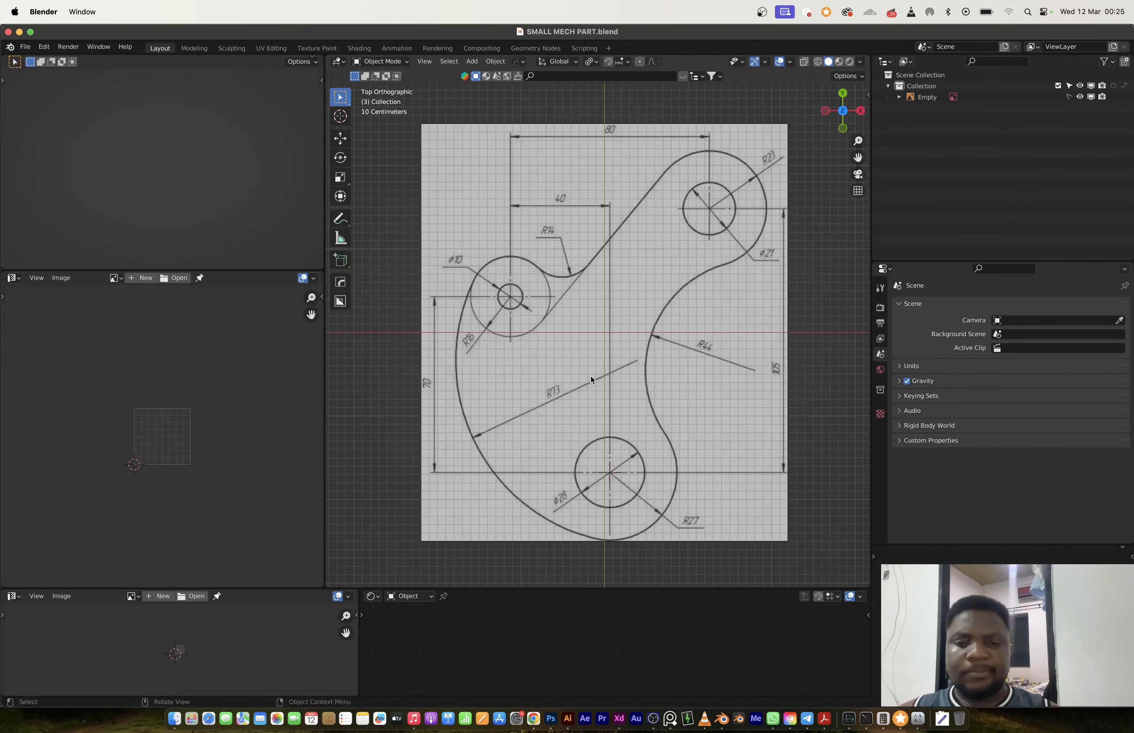
{"action": "key", "text": "shift"}
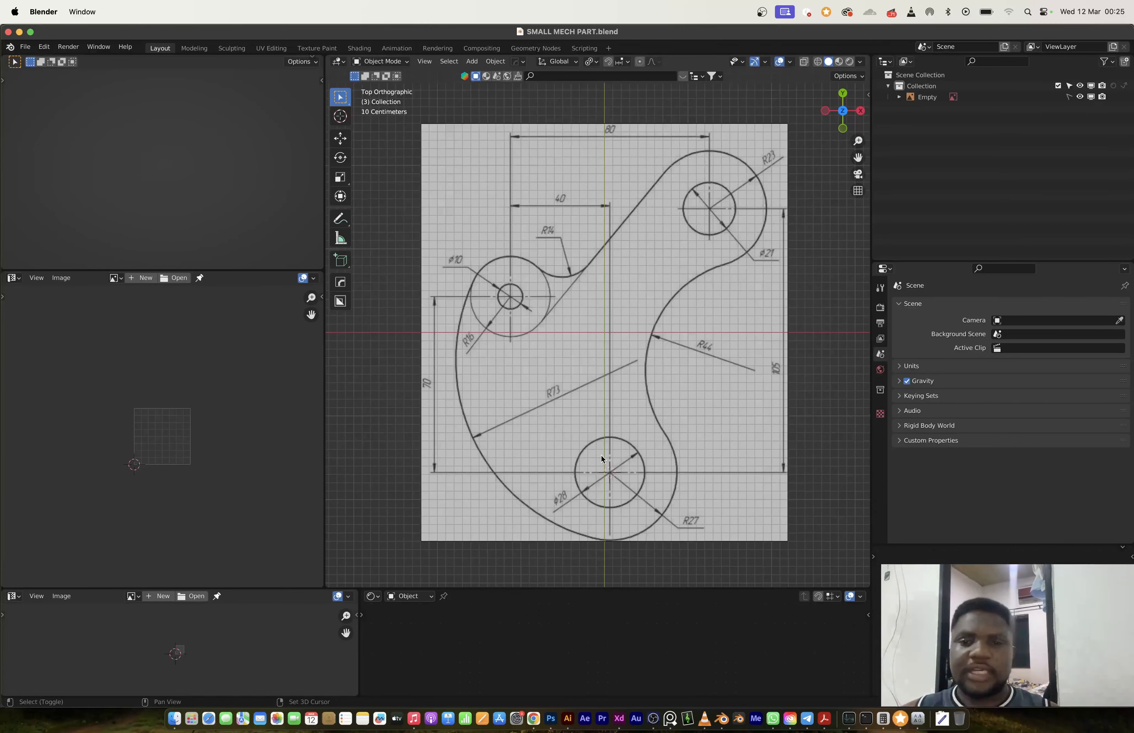
{"action": "scroll", "coordinate": [629, 496], "scroll_direction": "up", "scroll_amount": 2}
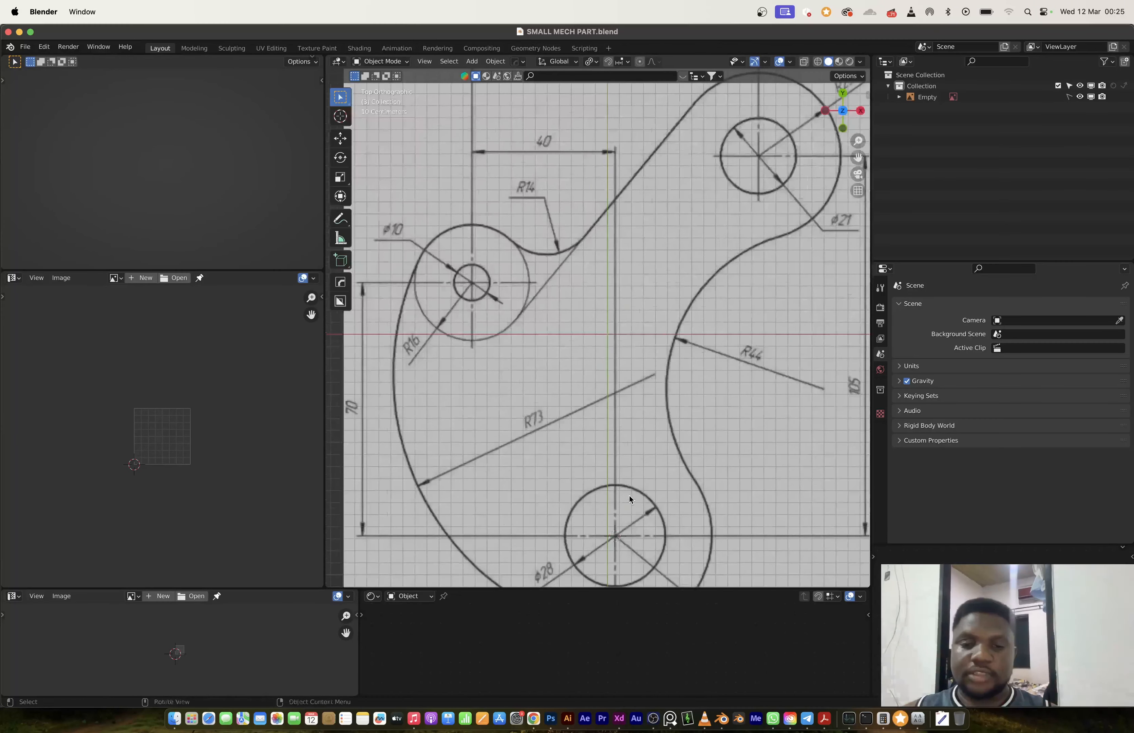
{"action": "middle_click_drag", "start_coordinate": [629, 495], "coordinate": [609, 363], "text": "shift"}
{"action": "key", "text": "shift+a"}
{"action": "mouse_move", "coordinate": [609, 360]}
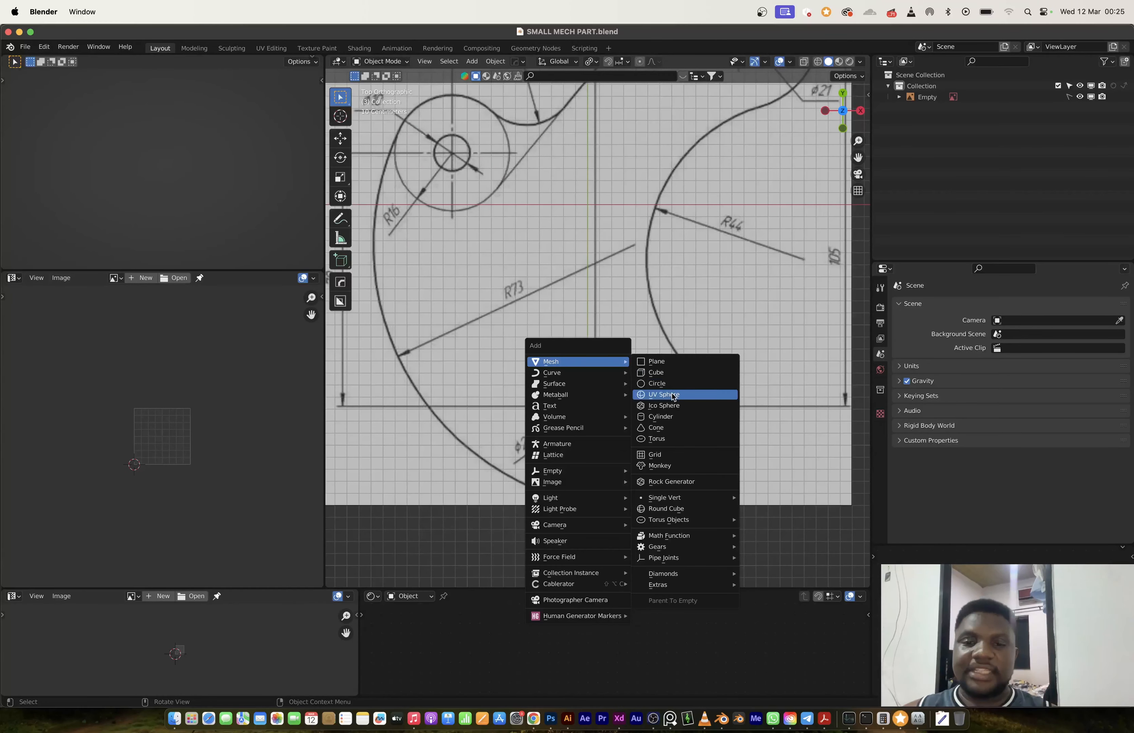
{"action": "left_click", "coordinate": [659, 383]}
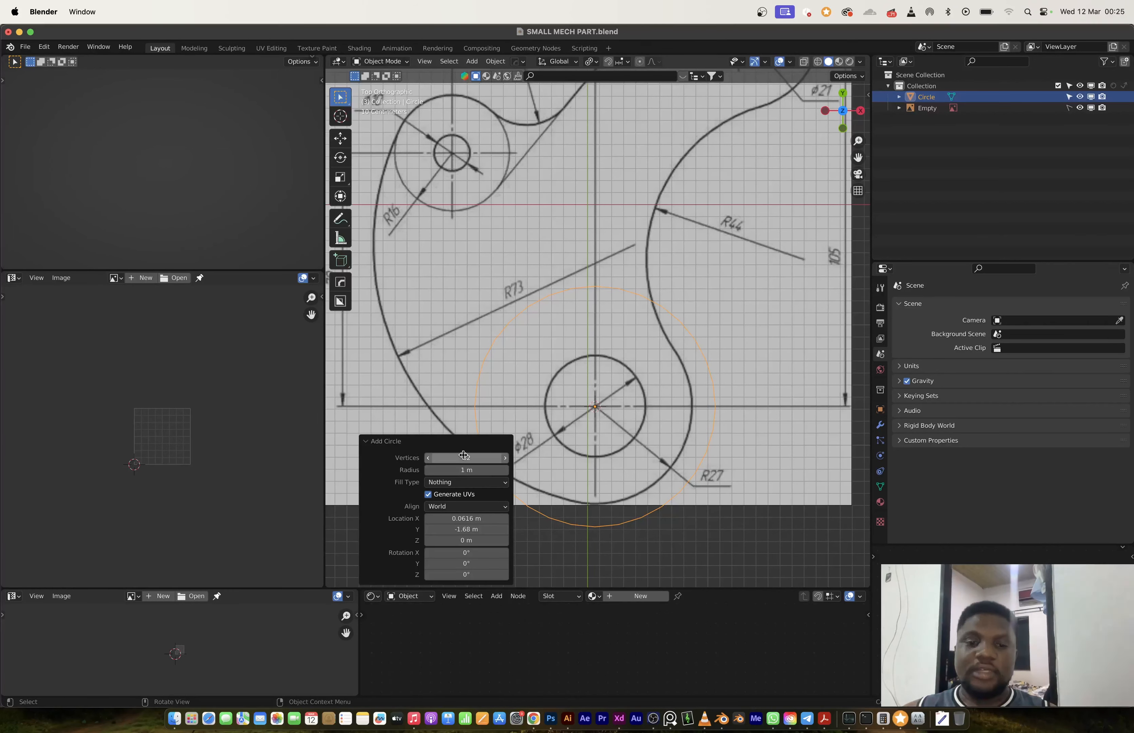
{"action": "left_click", "coordinate": [463, 457]}
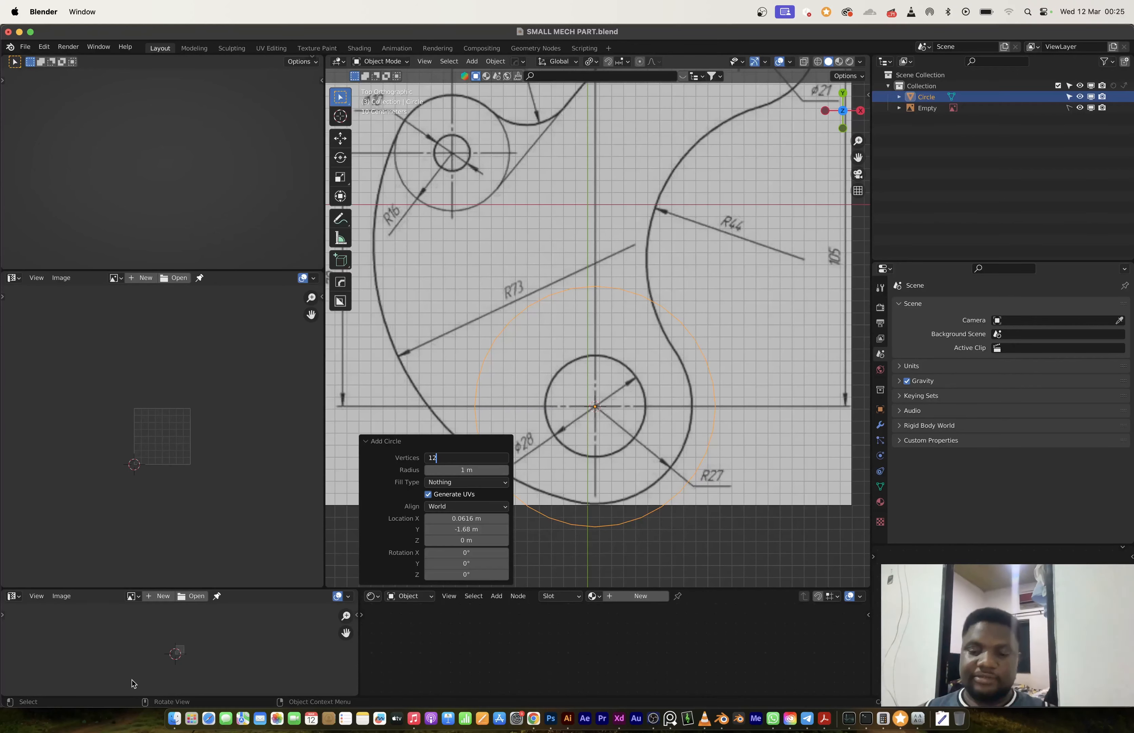
{"action": "key", "text": "Return"}
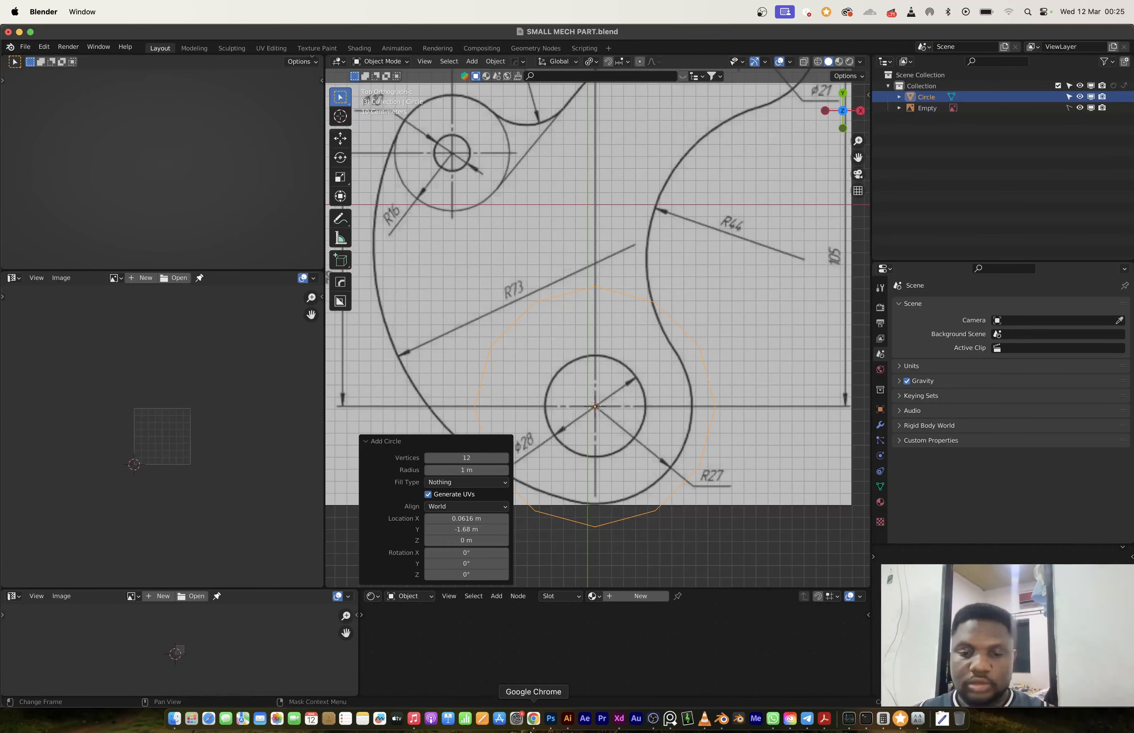
{"action": "left_click", "coordinate": [653, 720]}
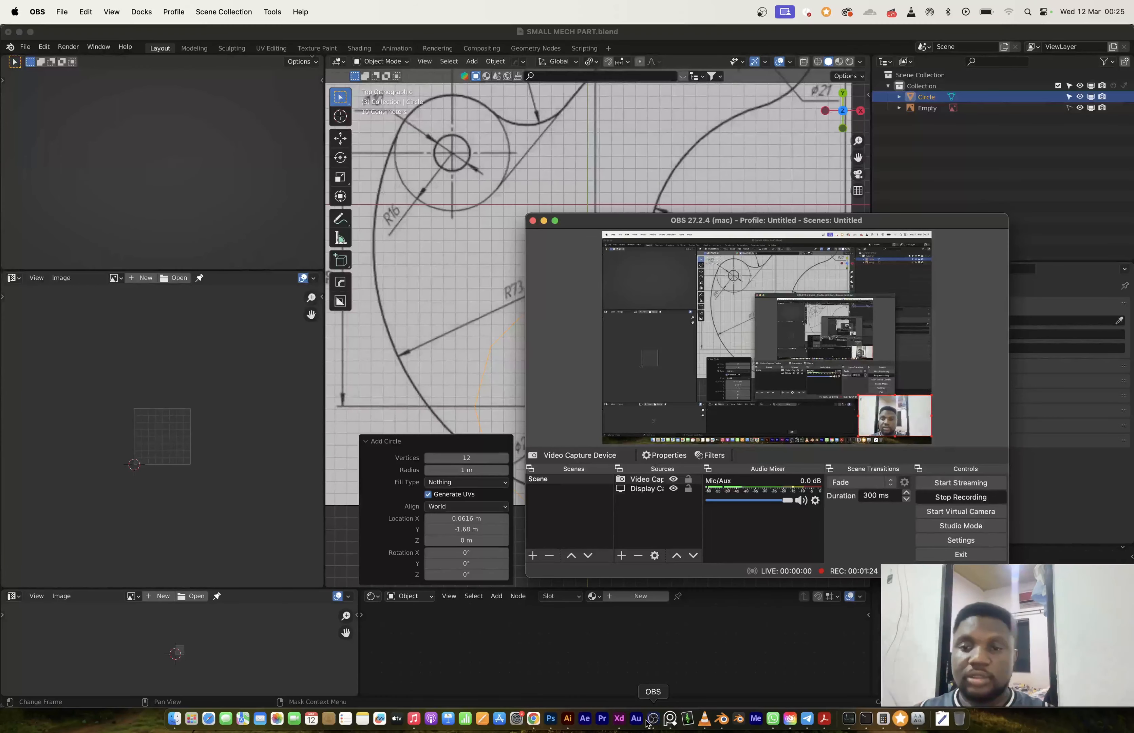
{"action": "left_click", "coordinate": [632, 37]}
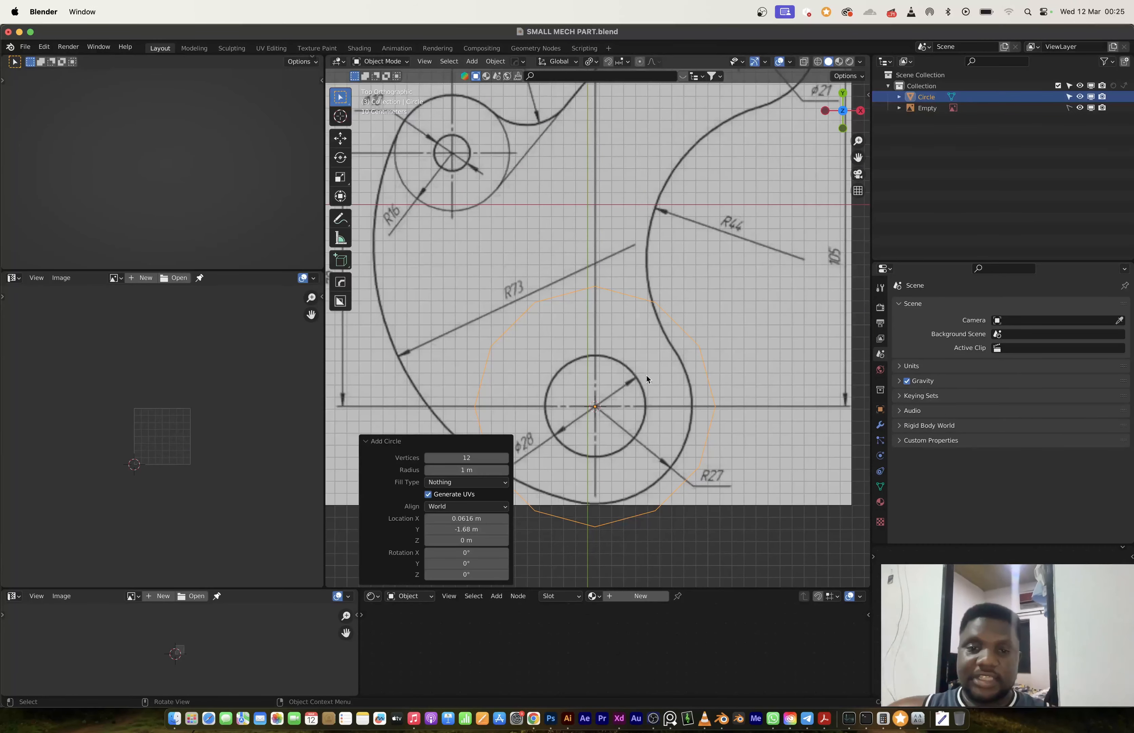
Scale the new circle by about 0.441 to match the outline of the Ø28 hole.
{"action": "key", "text": "s"}
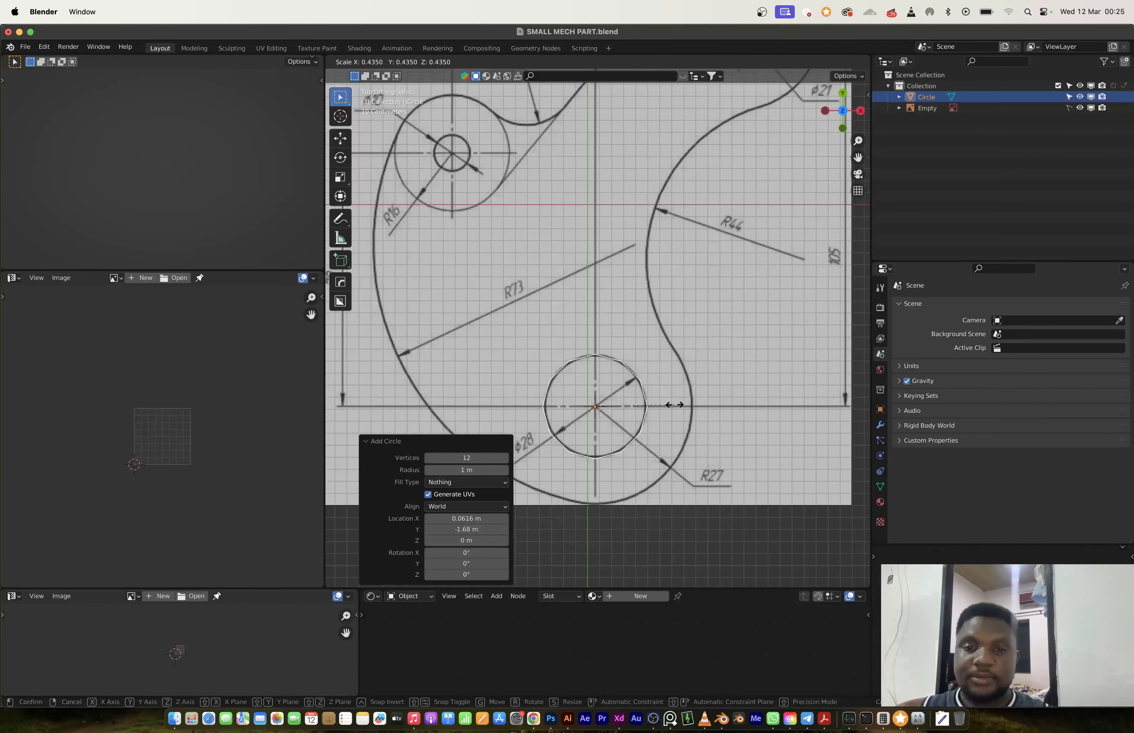
{"action": "left_click", "coordinate": [674, 404]}
{"action": "scroll", "coordinate": [631, 405], "scroll_direction": "down", "scroll_amount": 3}
{"action": "scroll", "coordinate": [624, 454], "scroll_direction": "up", "scroll_amount": 2}
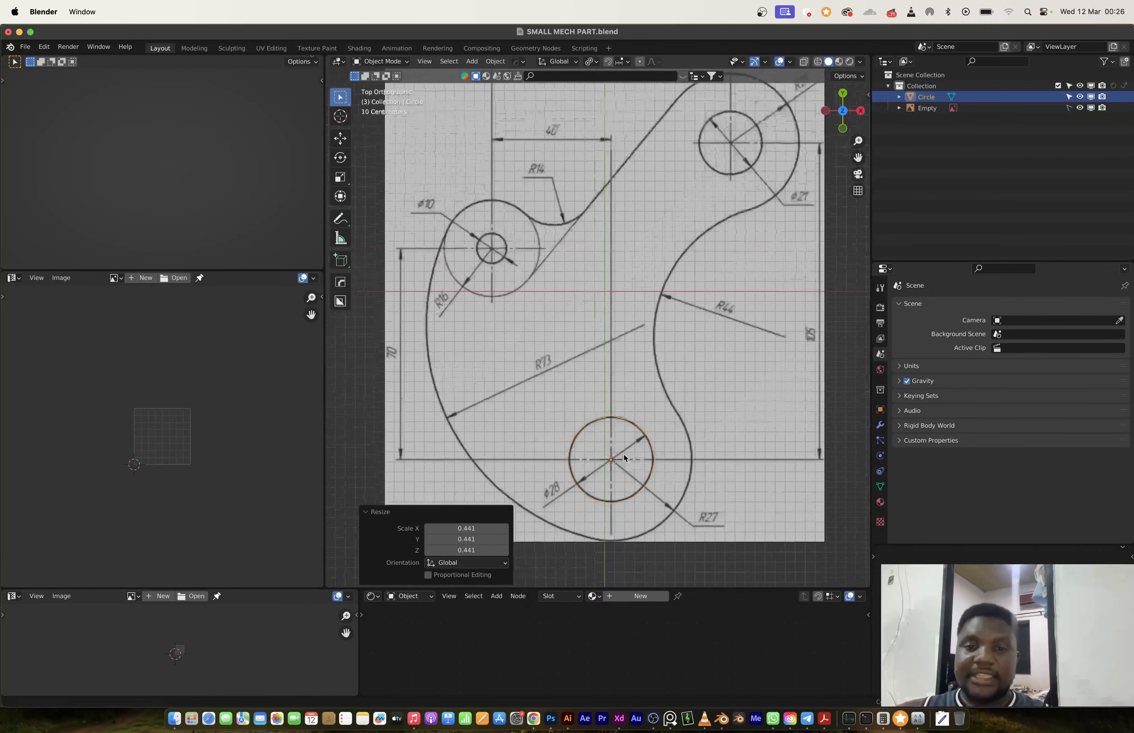
Duplicate the circle onto the Ø21 hole, scale it by about 0.76 to fit, and nudge it into alignment.
{"action": "middle_click_drag", "start_coordinate": [623, 453], "coordinate": [629, 476], "text": "shift"}
{"action": "key", "text": "shift+d"}
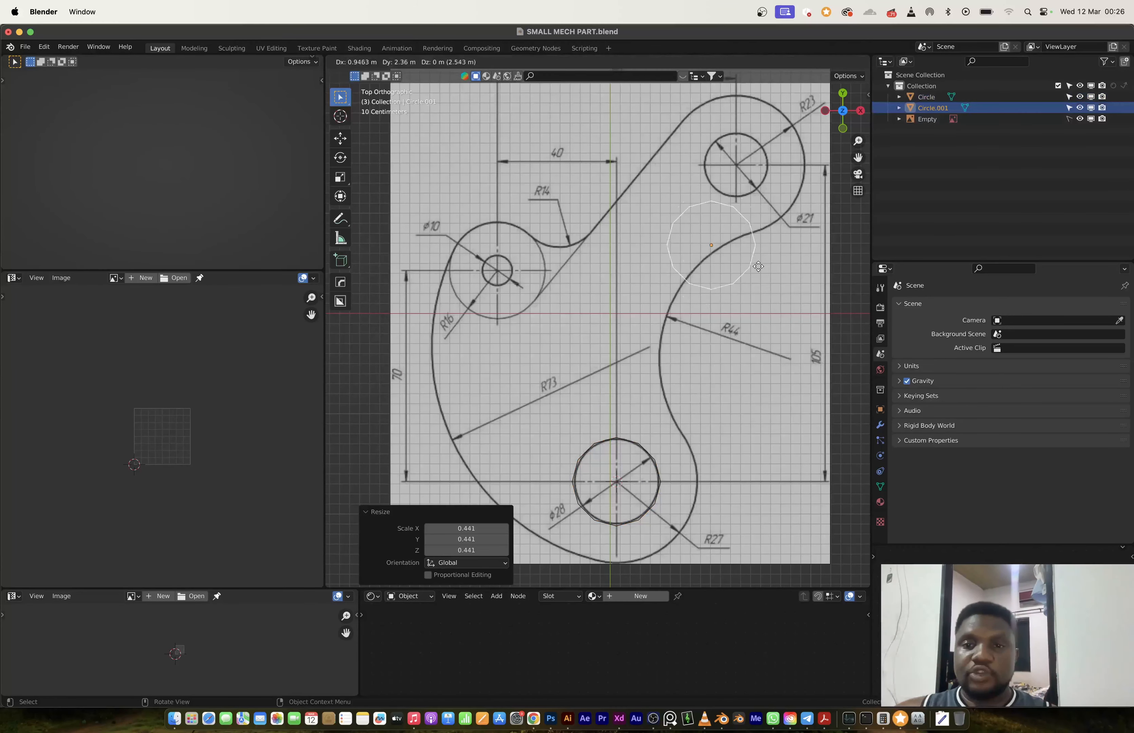
{"action": "left_click", "coordinate": [777, 204]}
{"action": "key", "text": "s"}
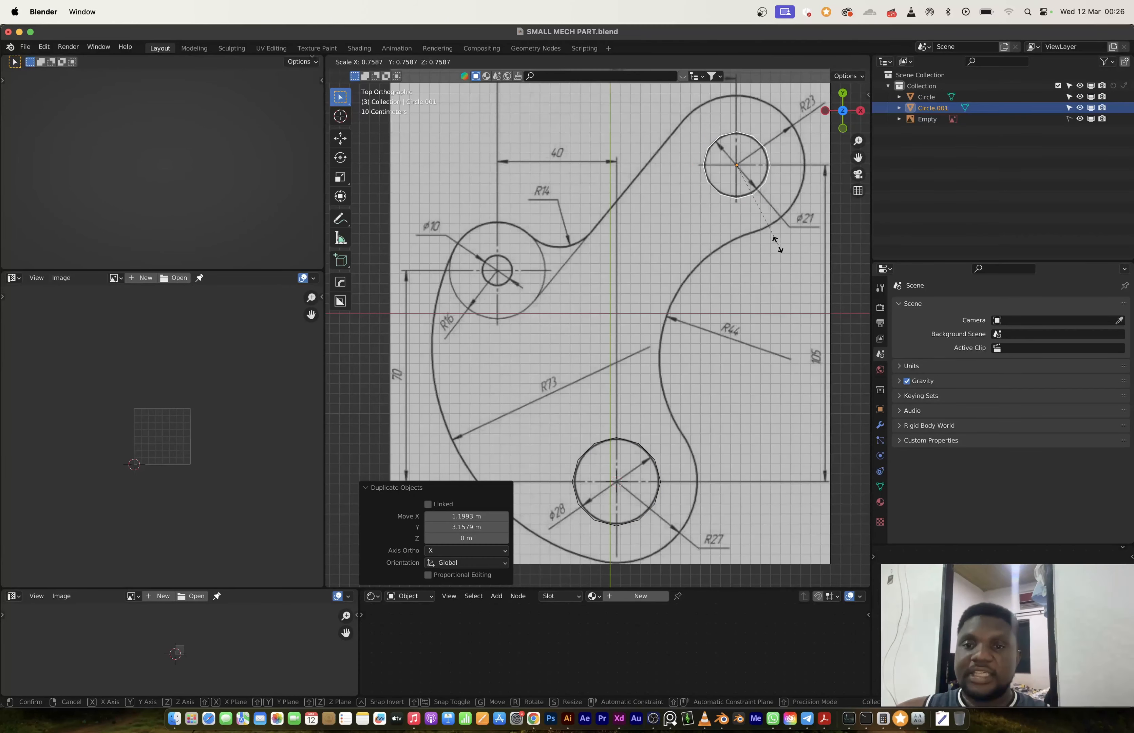
{"action": "left_click", "coordinate": [777, 243]}
{"action": "key", "text": "g"}
{"action": "left_click", "coordinate": [777, 244]}
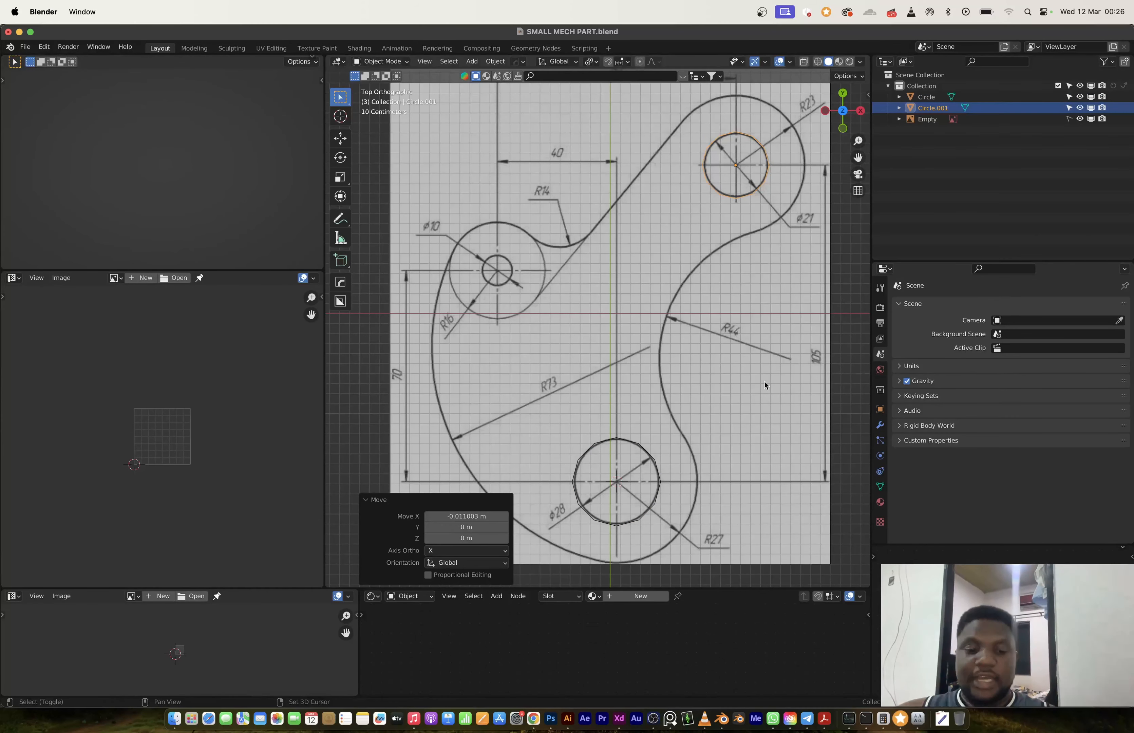
Duplicate the Ø21 circle onto the Ø10 hole and scale the copy by about 0.471 to fit.
{"action": "key", "text": "shift+d"}
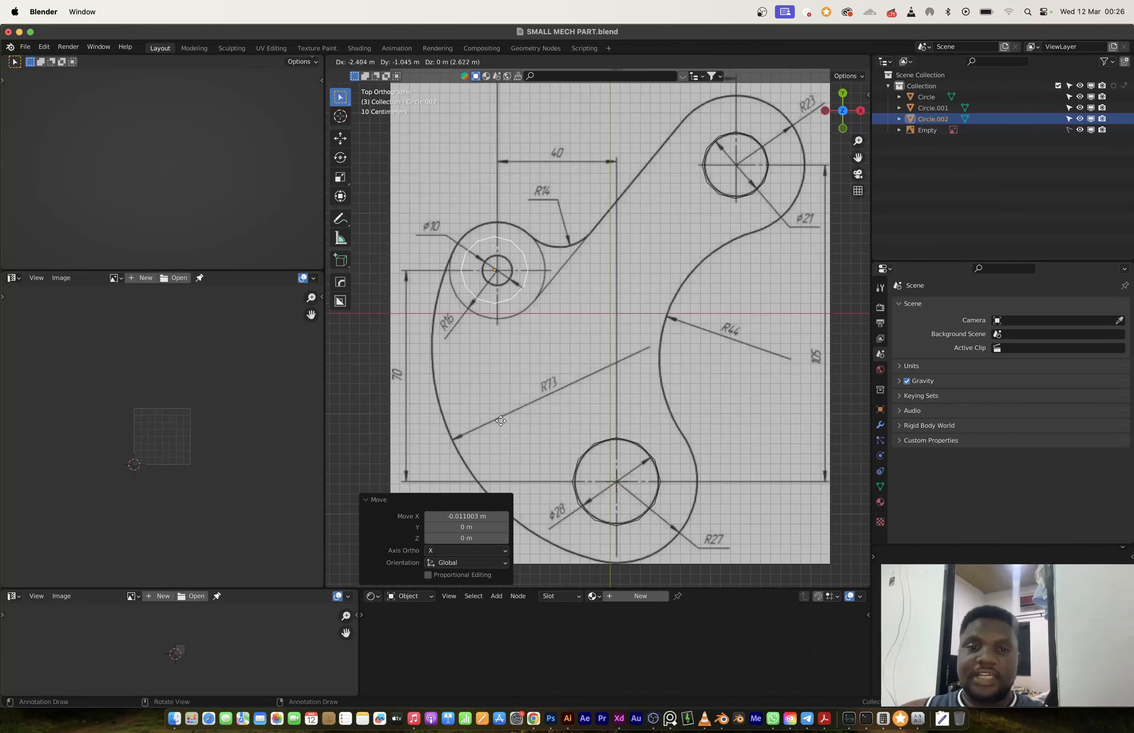
{"action": "left_click", "coordinate": [502, 421]}
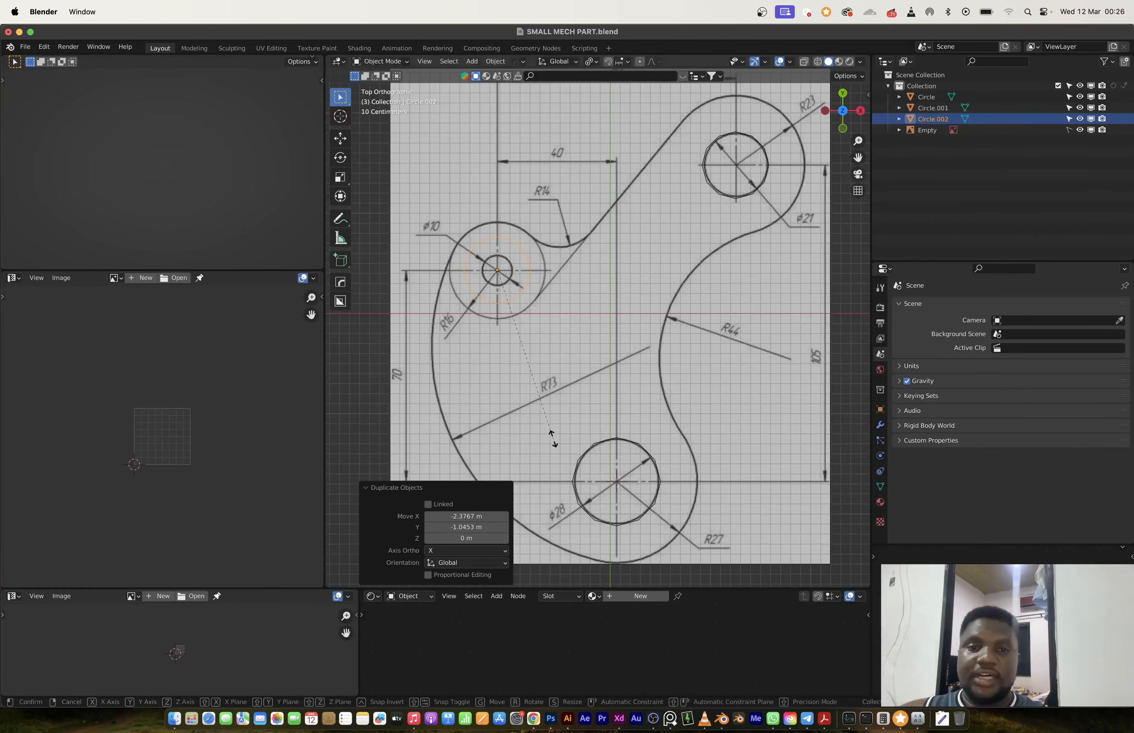
{"action": "key", "text": "s"}
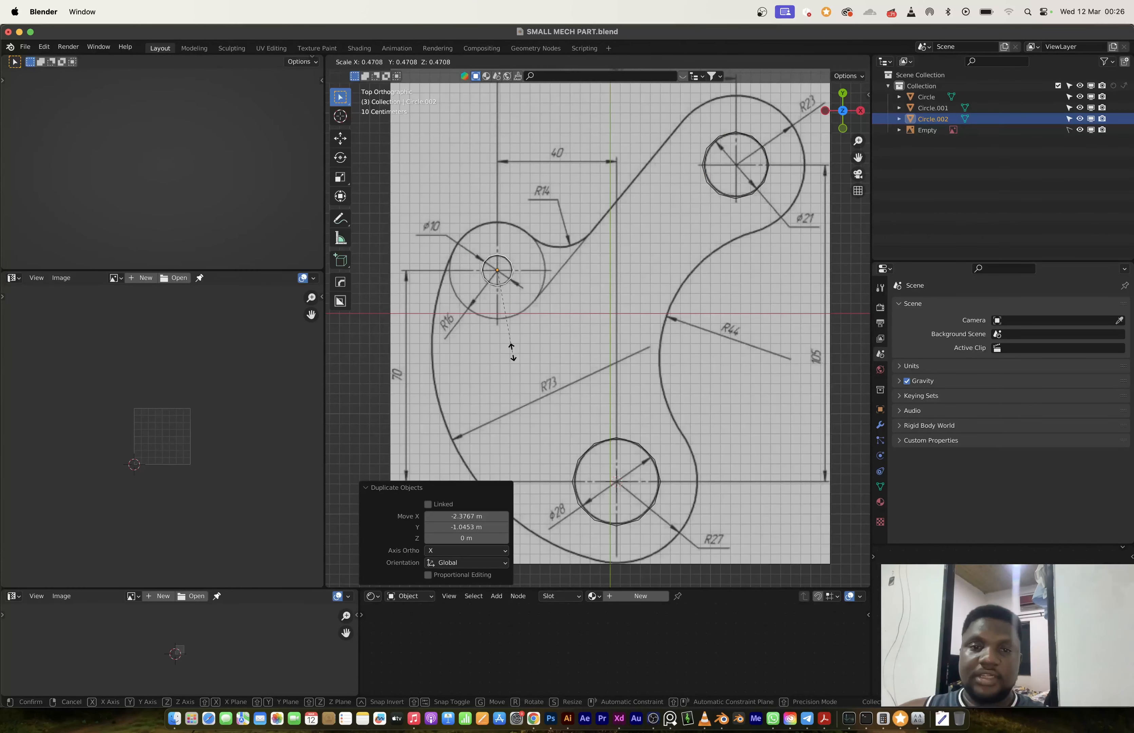
{"action": "left_click", "coordinate": [513, 349]}
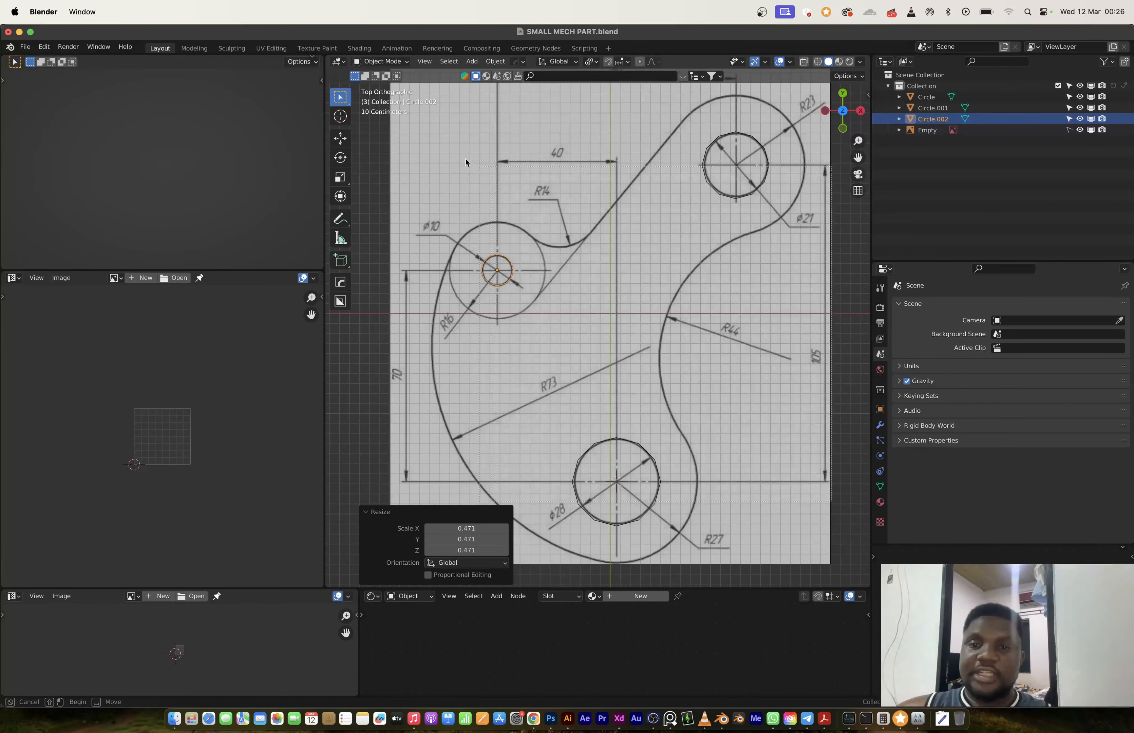
Edit all three circles together and extrude their edges outward by a scale of about 1.883, reaching the R27 outline around the Ø28 hole.
{"action": "key", "text": "a"}
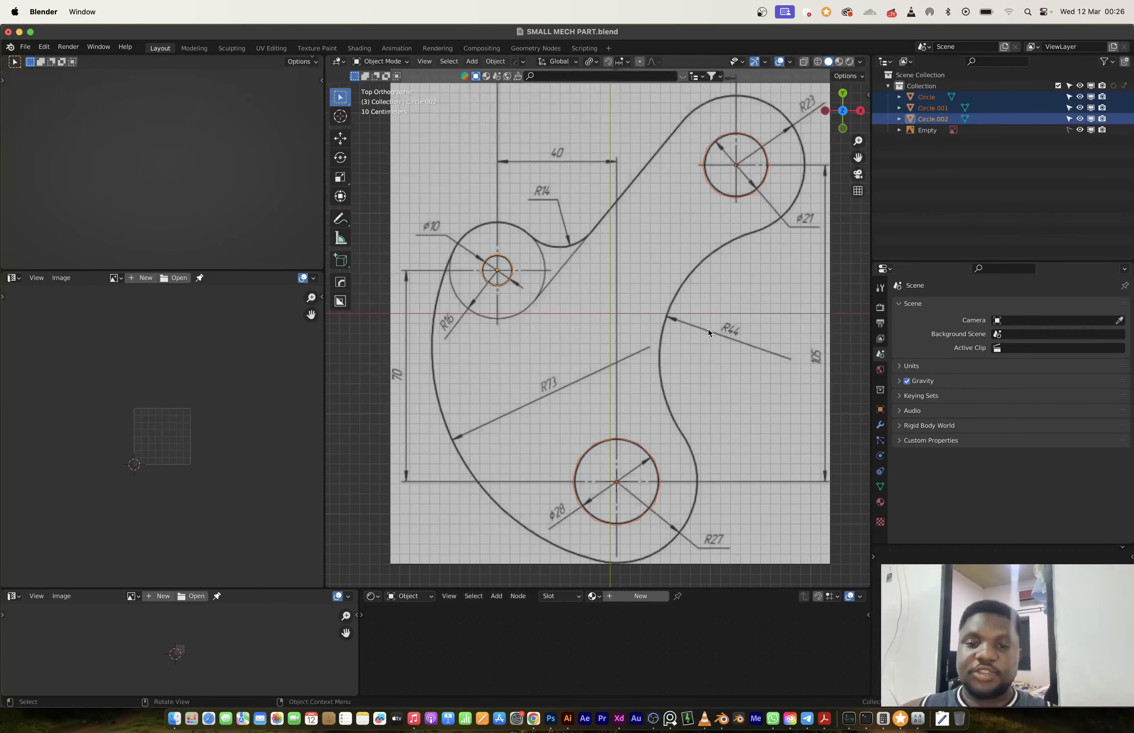
{"action": "key", "text": "Tab"}
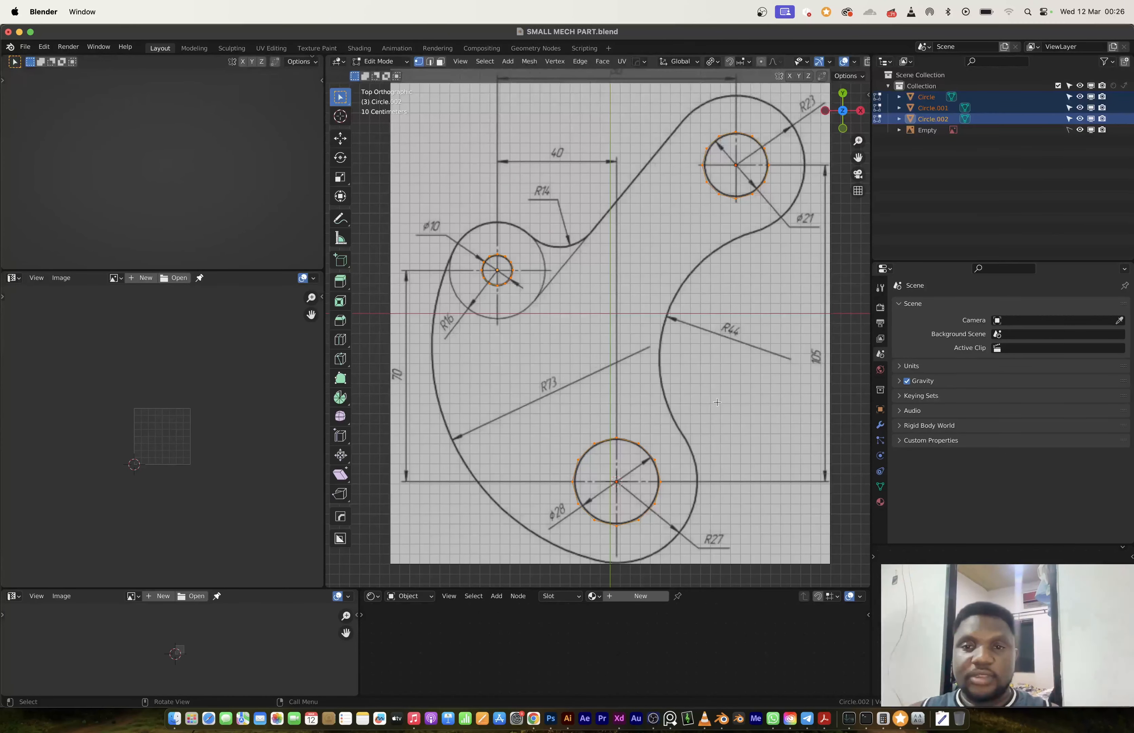
{"action": "key", "text": "e"}
{"action": "key", "text": "s"}
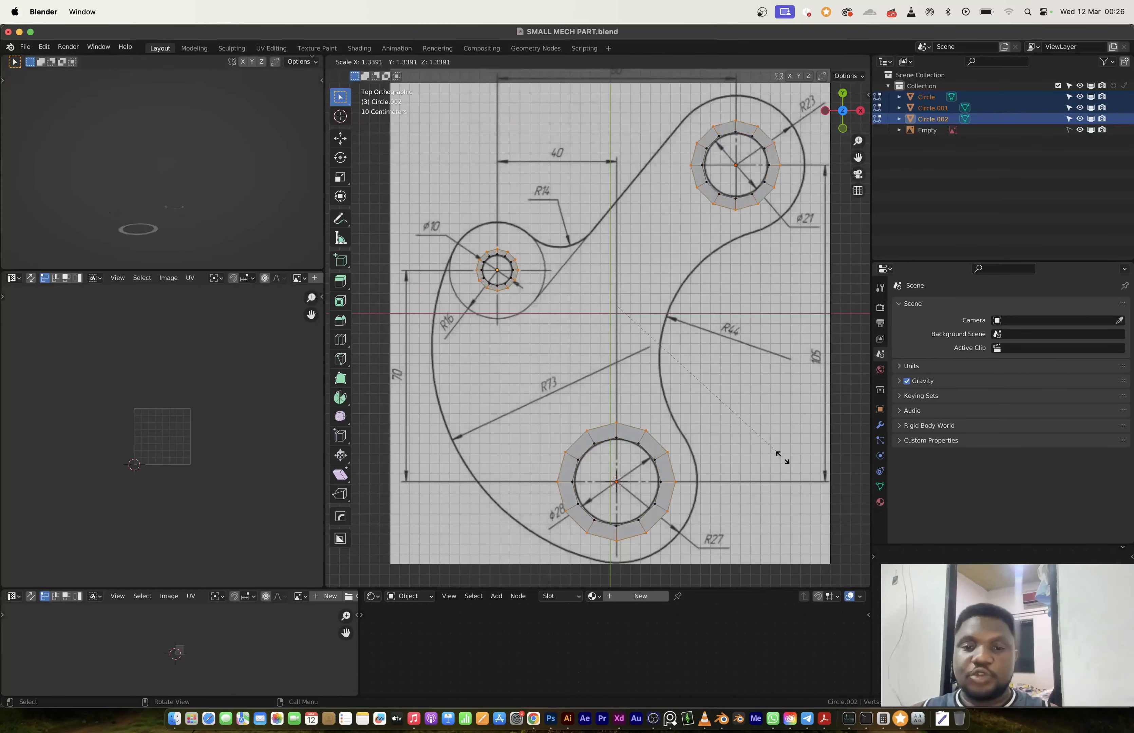
{"action": "left_click", "coordinate": [862, 502]}
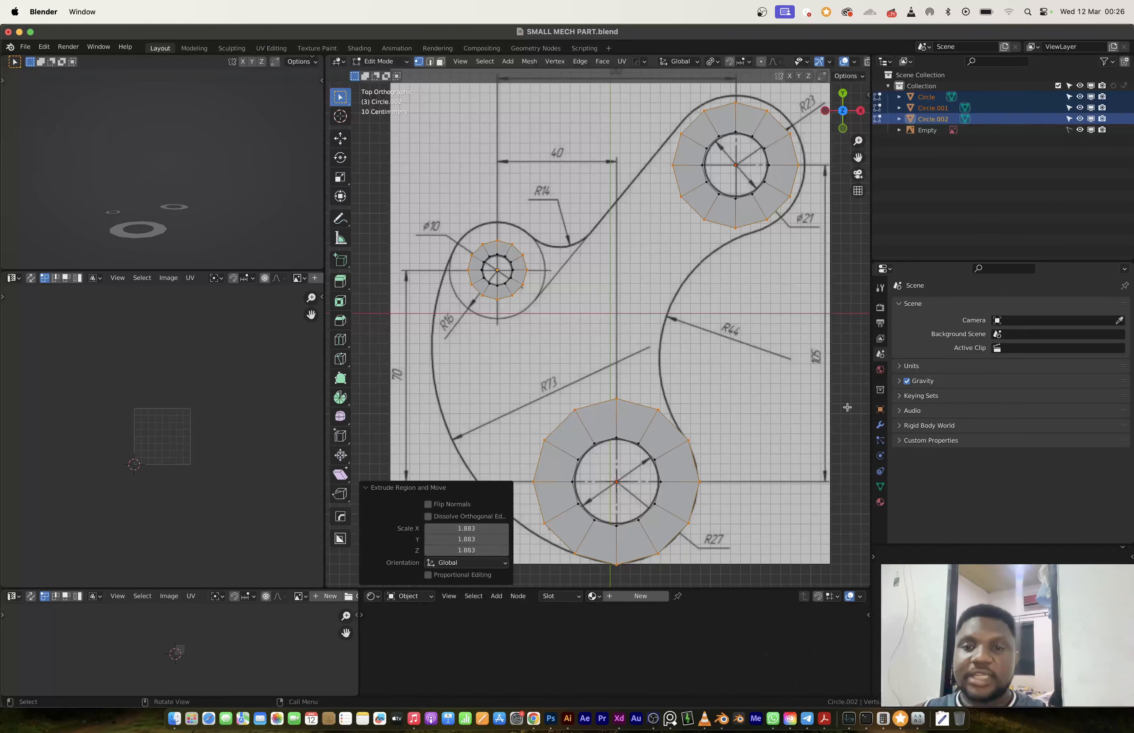
Scale the outer edge loop around the Ø21 hole by about 1.12 to meet the R23 outline.
{"action": "left_click", "coordinate": [753, 219], "text": "alt"}
{"action": "key", "text": "s"}
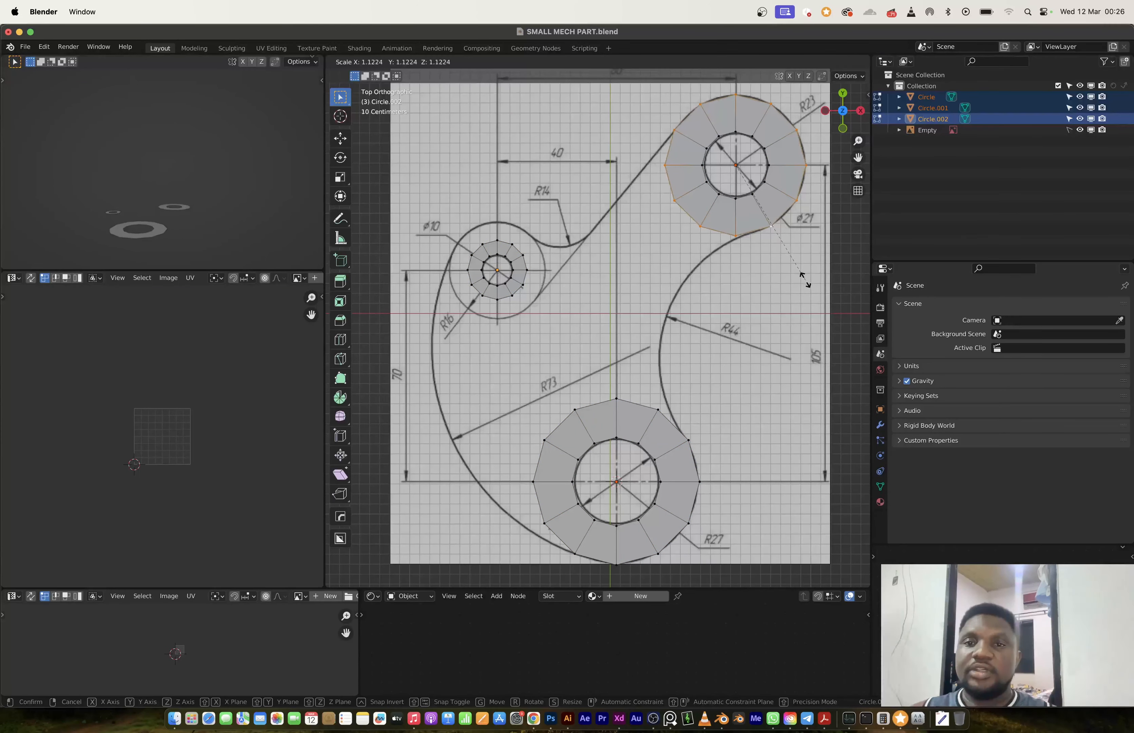
{"action": "left_click", "coordinate": [806, 280]}
Scale the outer edge loop around the Ø10 hole by about 1.693 to match the R16 circle, and return to Object Mode.
{"action": "left_click", "coordinate": [512, 297], "text": "alt"}
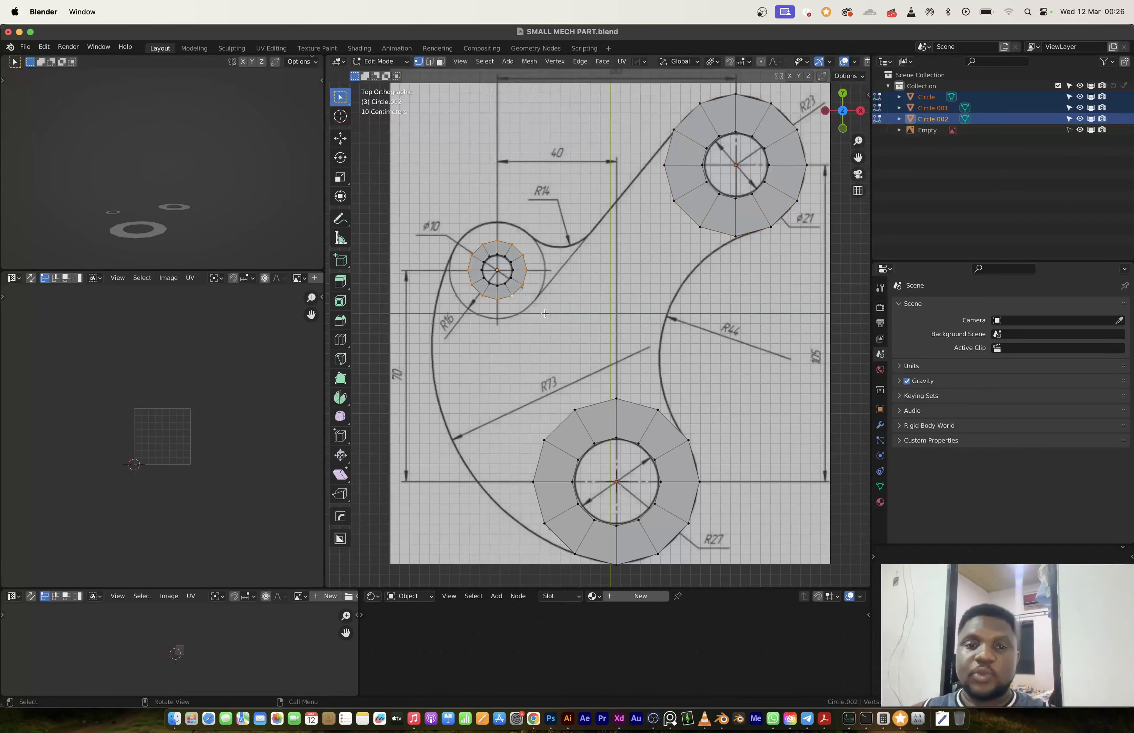
{"action": "key", "text": "s"}
{"action": "left_click", "coordinate": [586, 335]}
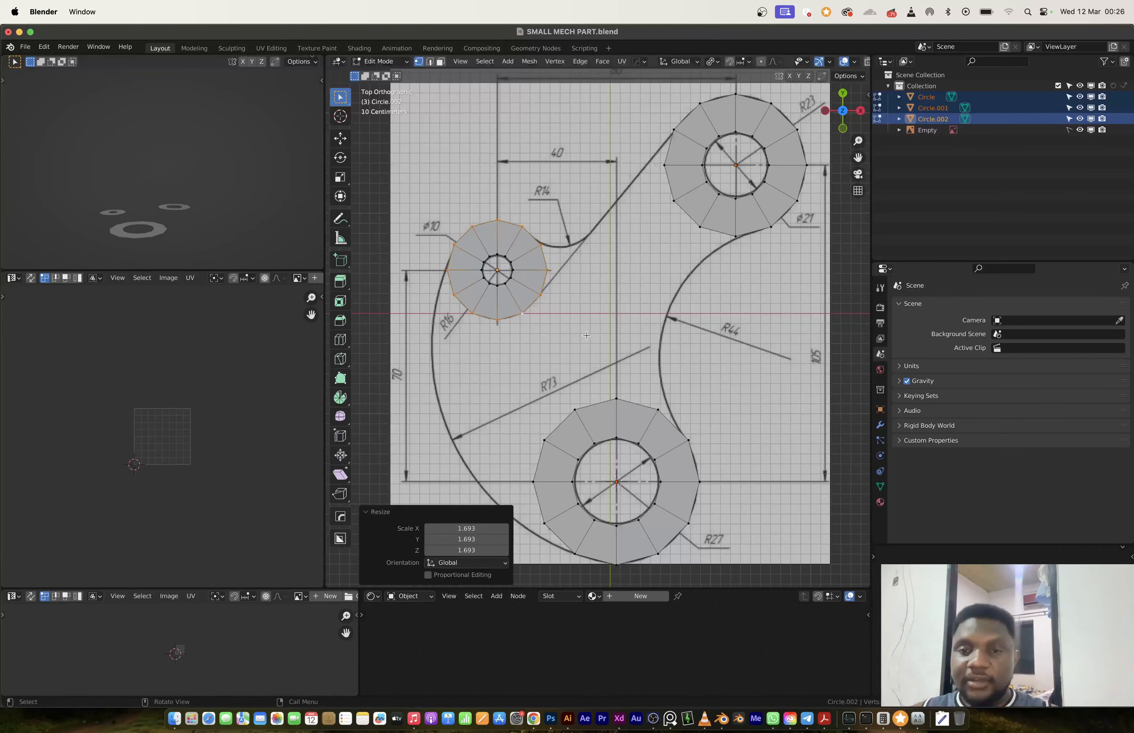
{"action": "key", "text": "Tab"}
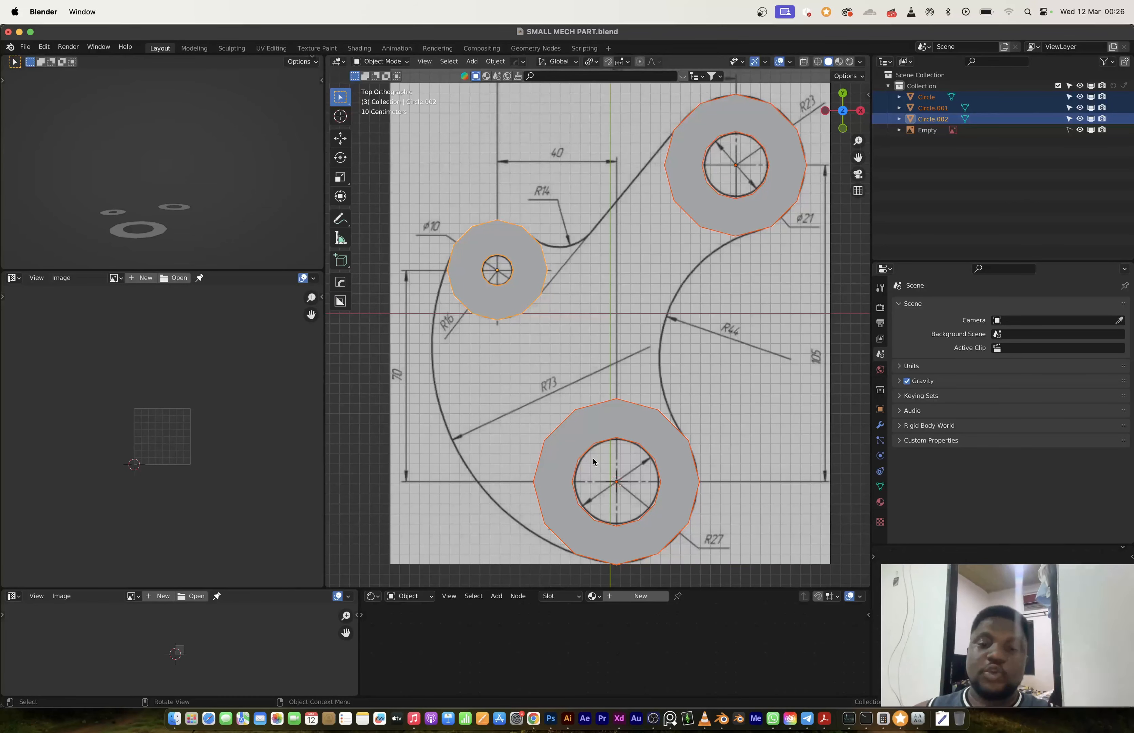
Edit the Ø28 ring, moving its lower-left outer vertex onto the R73 arc and its upper-right outer vertex onto the R44 arc.
{"action": "scroll", "coordinate": [559, 469], "scroll_direction": "up", "scroll_amount": 3}
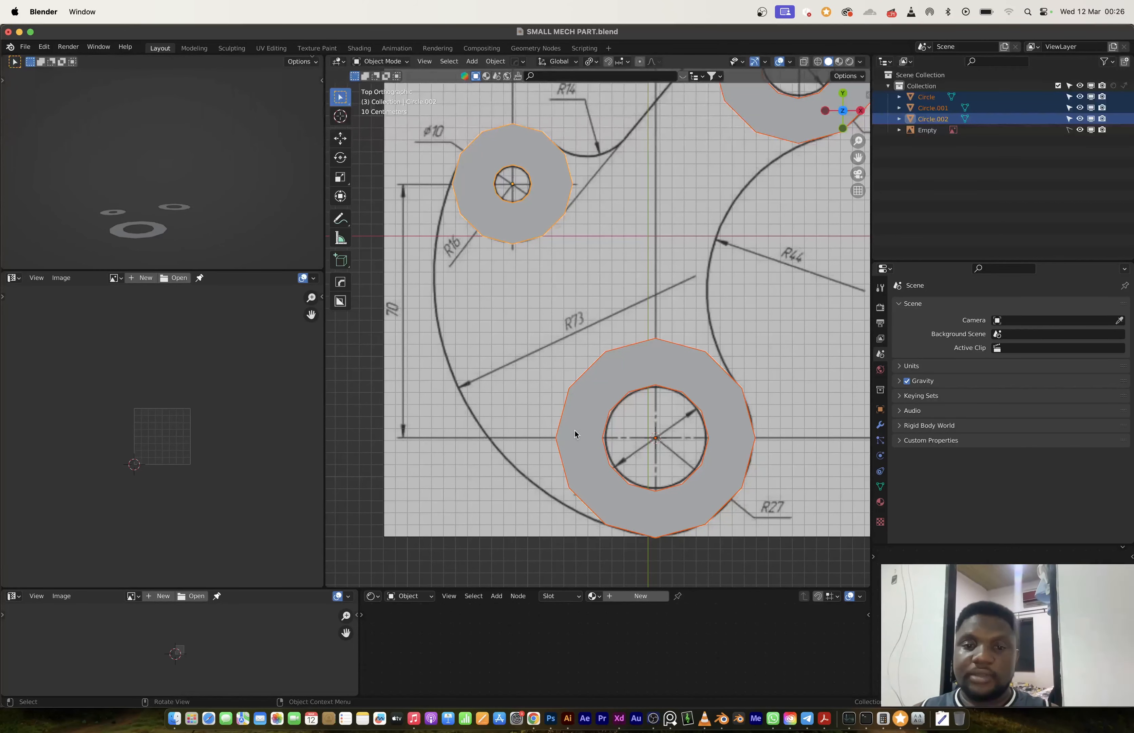
{"action": "key", "text": "Tab"}
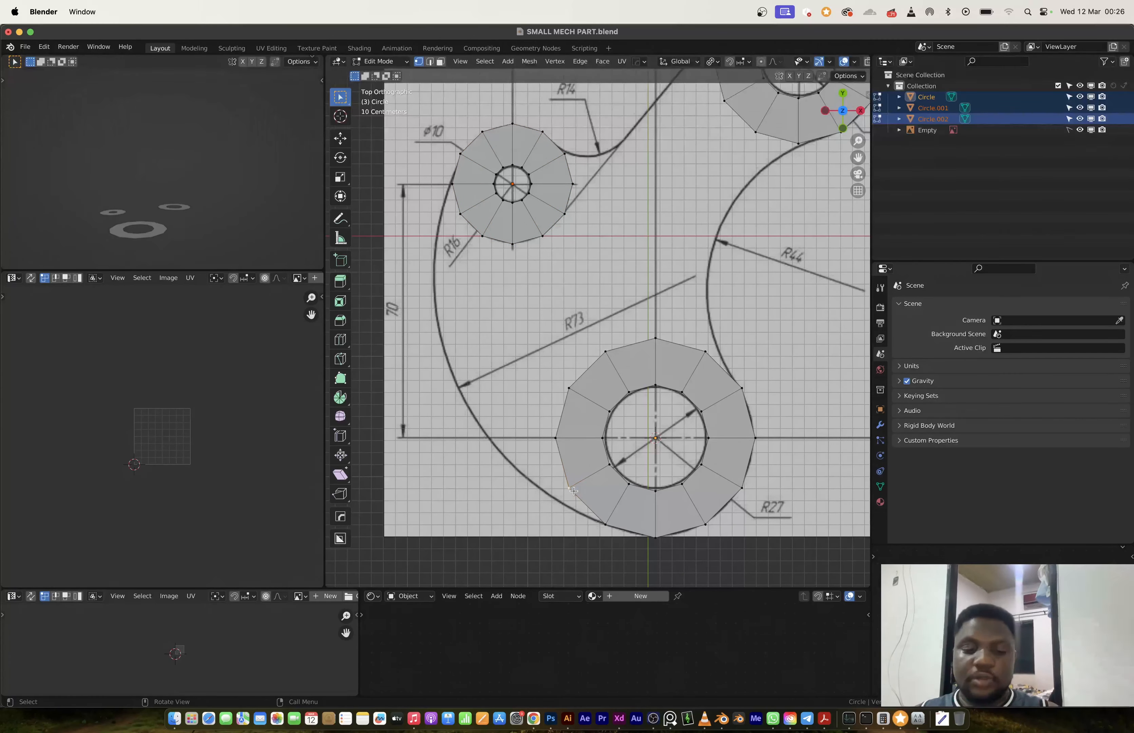
{"action": "key", "text": "g"}
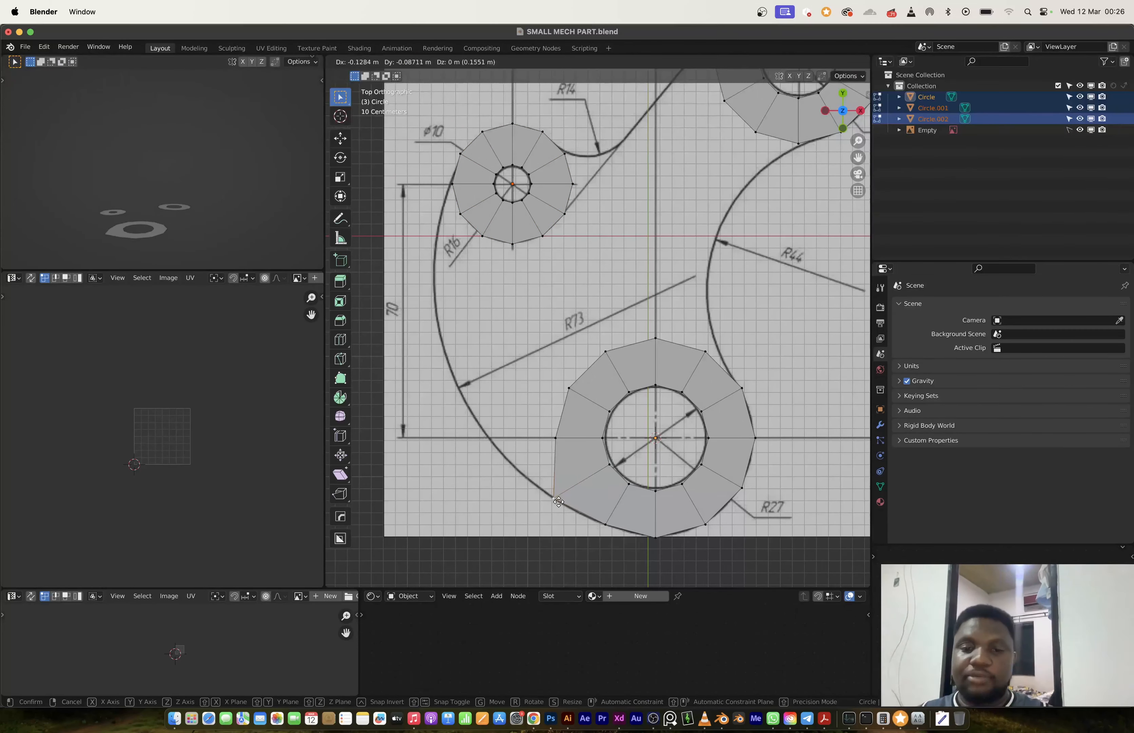
{"action": "left_click", "coordinate": [559, 501]}
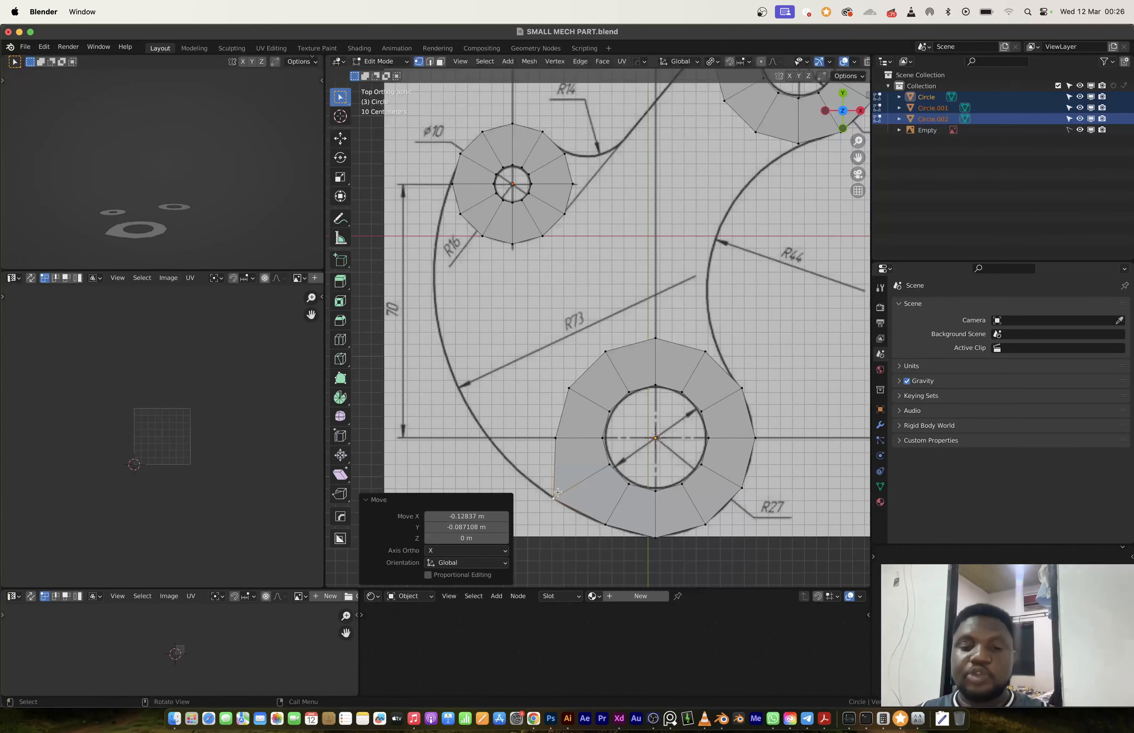
{"action": "left_click", "coordinate": [702, 349]}
{"action": "key", "text": "g"}
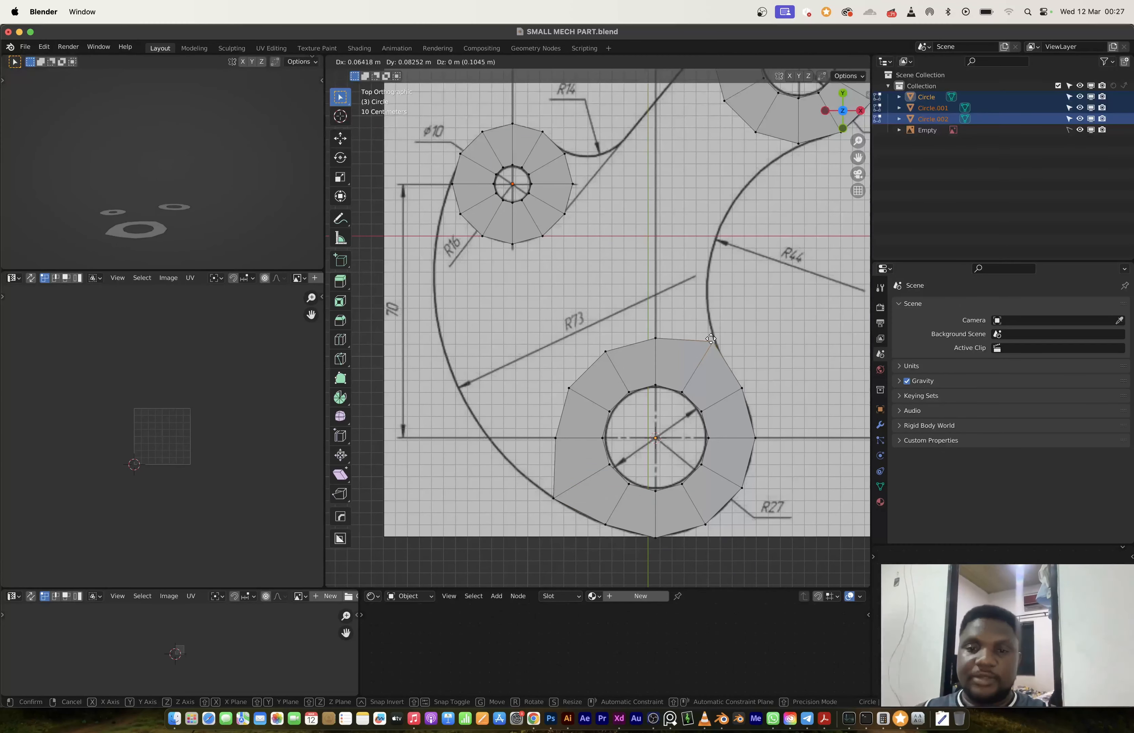
{"action": "left_click", "coordinate": [712, 337]}
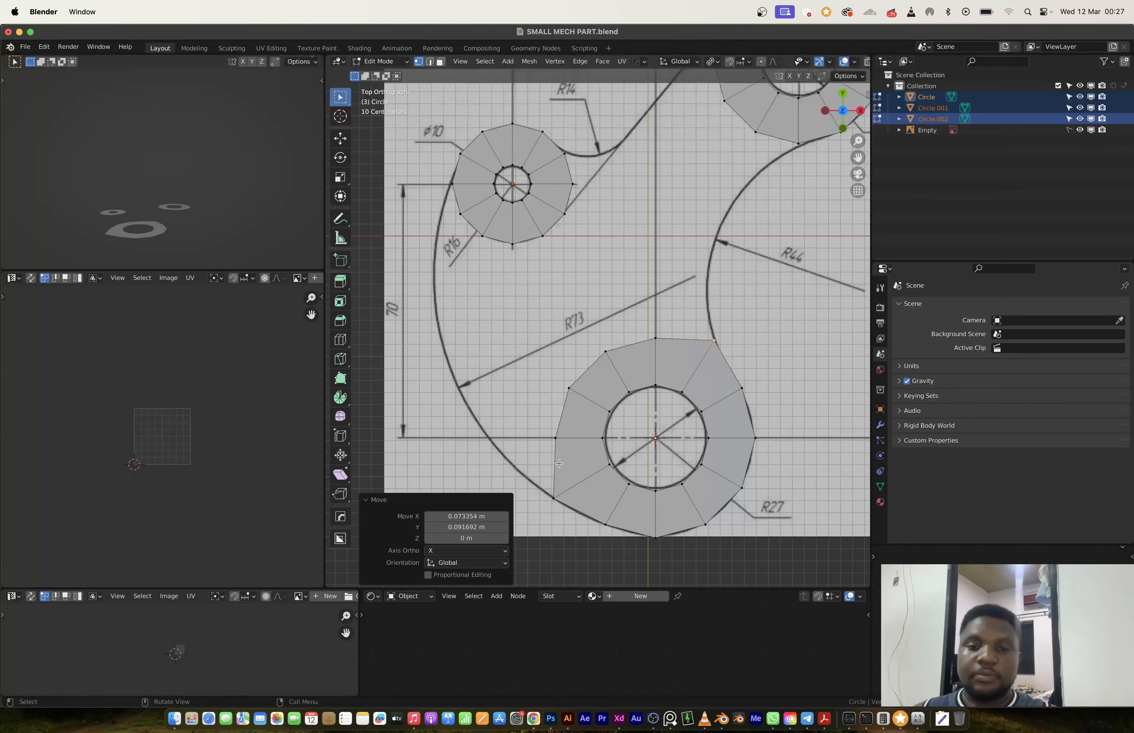
{"action": "left_click", "coordinate": [554, 494]}
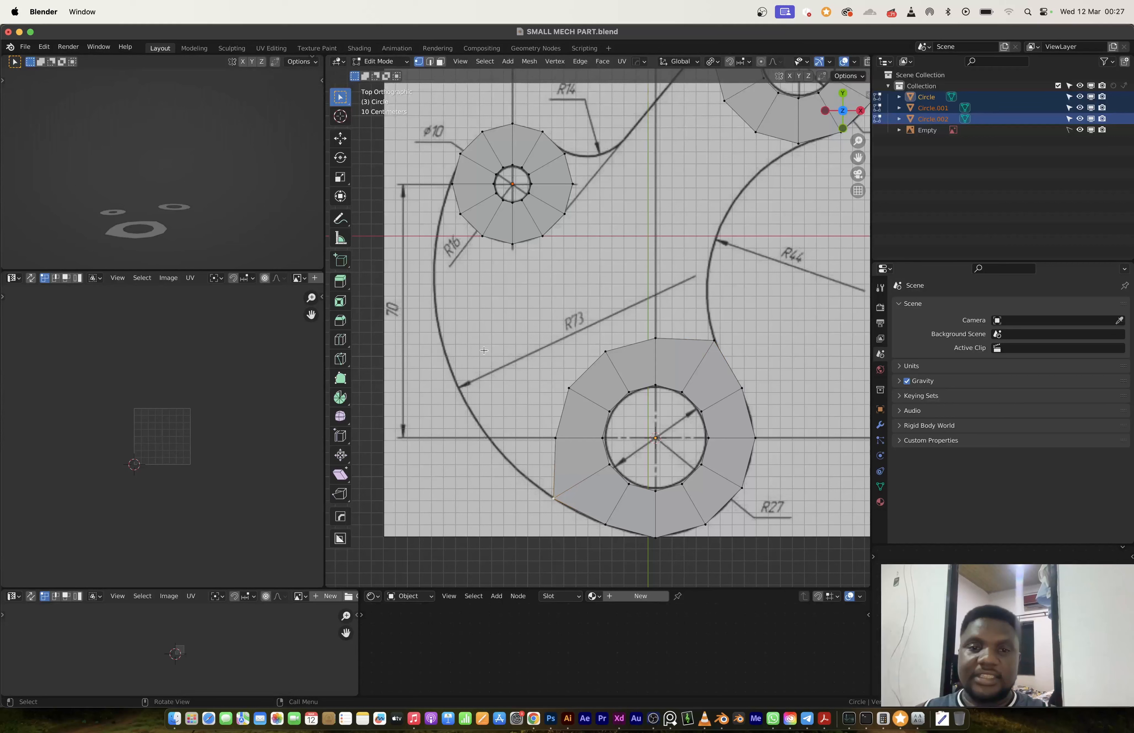
Move the Ø10 ring's two left outer vertices onto the R73 outline and its upper-right outer vertex onto the R14 fillet.
{"action": "left_click", "coordinate": [462, 213]}
{"action": "key", "text": "g"}
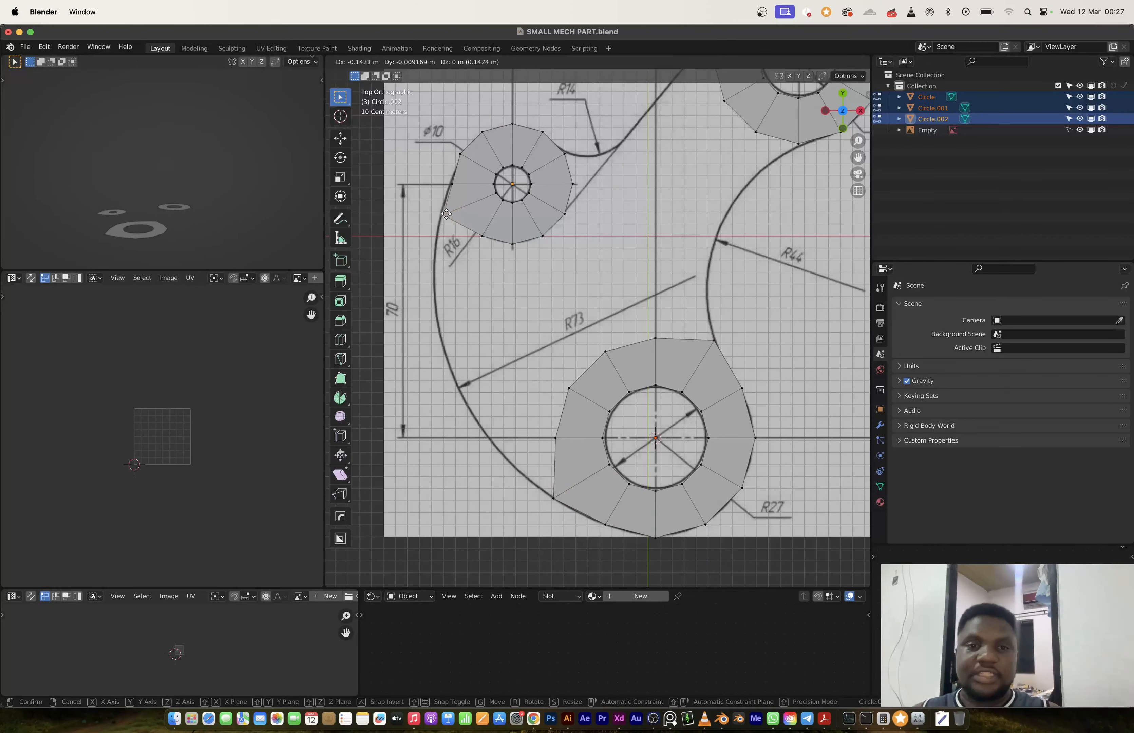
{"action": "left_click", "coordinate": [444, 214]}
{"action": "left_click", "coordinate": [454, 184]}
{"action": "key", "text": "g"}
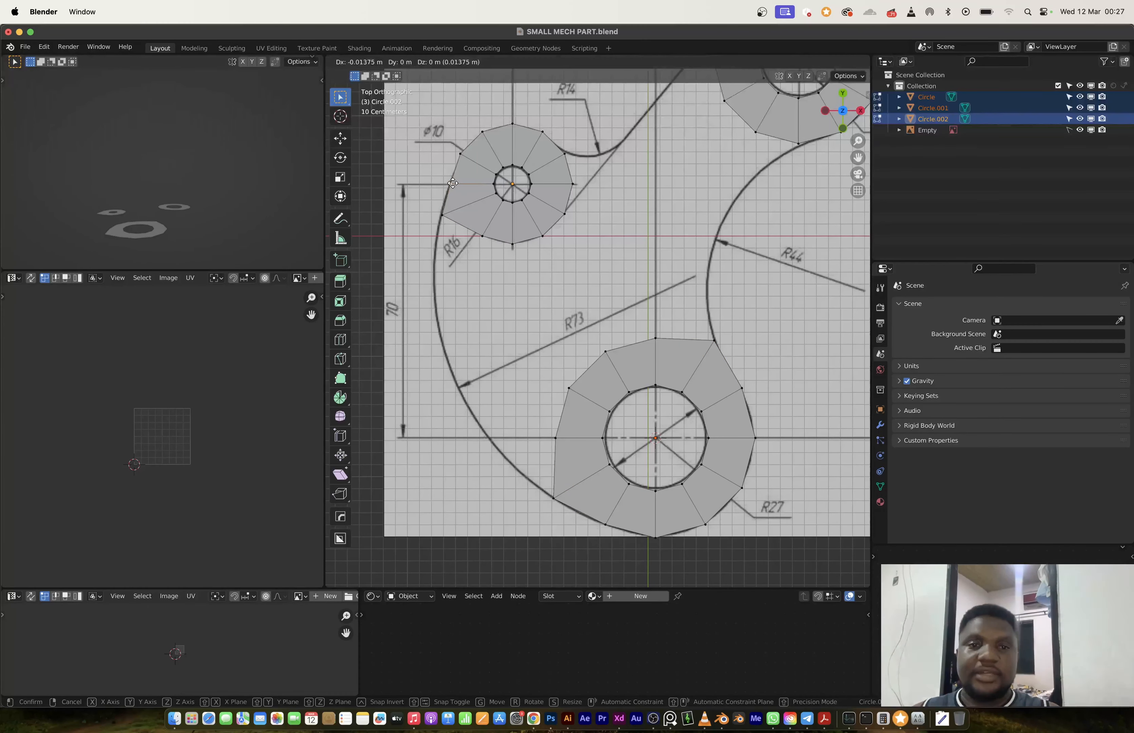
{"action": "left_click", "coordinate": [452, 183]}
{"action": "left_click", "coordinate": [562, 155]}
{"action": "key", "text": "g"}
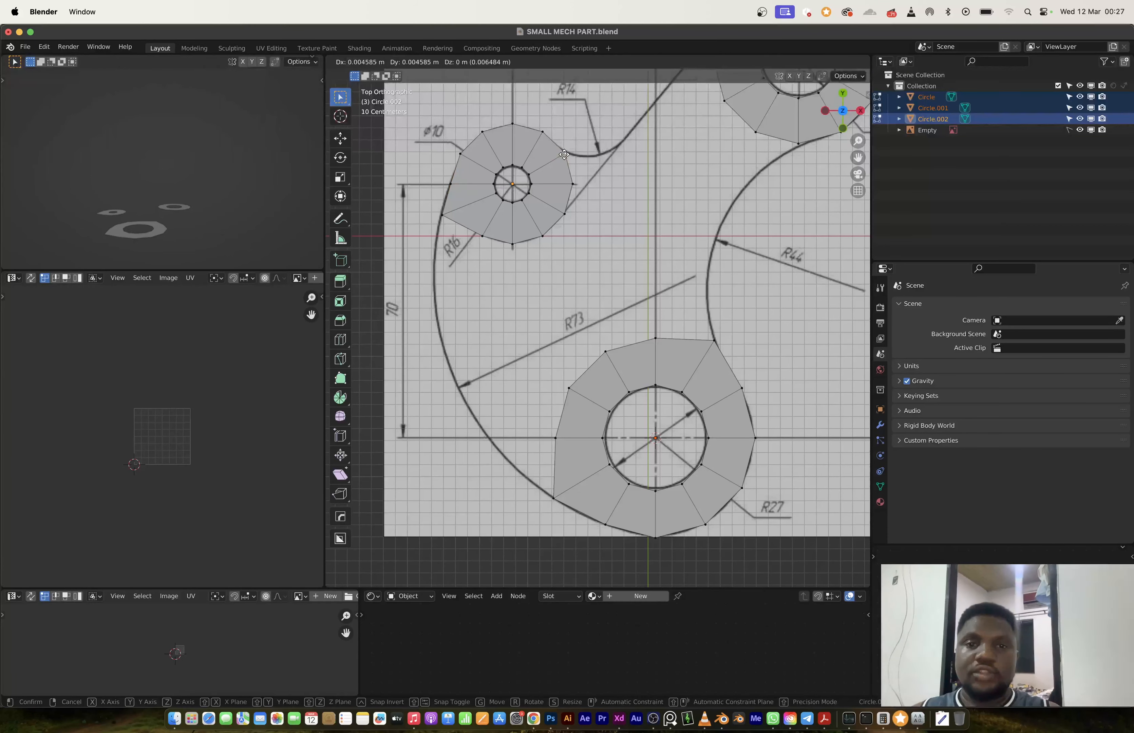
{"action": "left_click", "coordinate": [567, 153]}
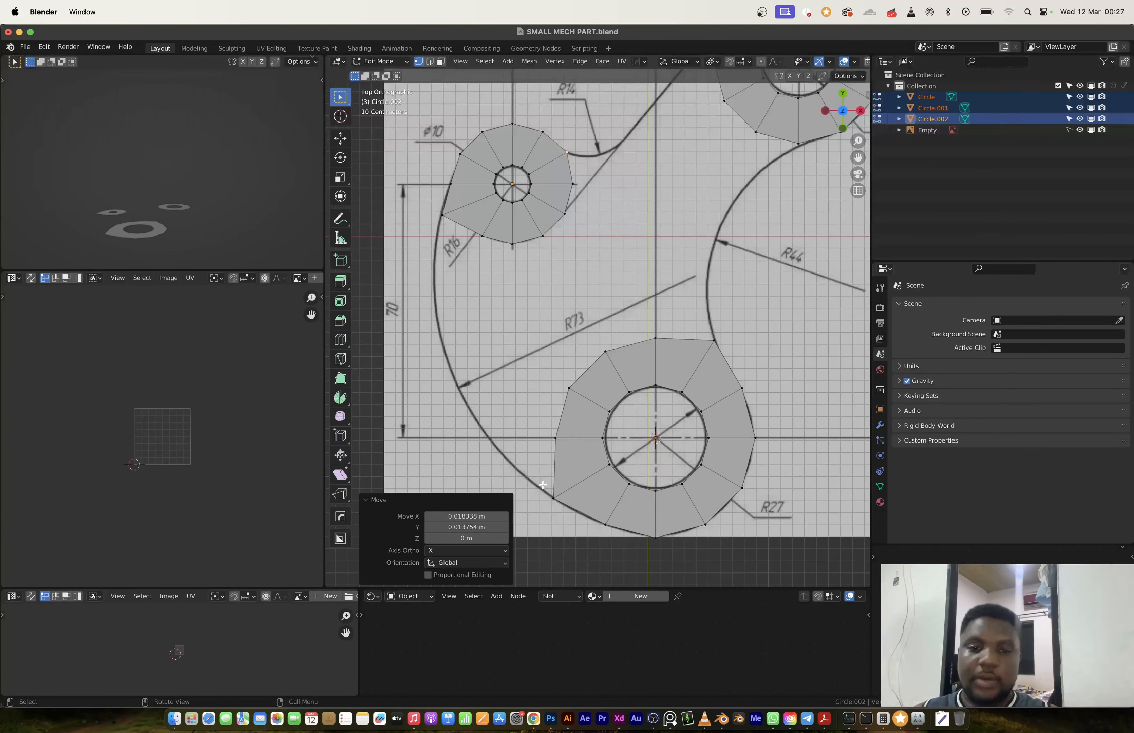
Extrude a five-vertex chain along the R73 arc from the Ø28 ring, join the rings into one object, and connect the chain to the Ø10 ring.
{"action": "left_click", "coordinate": [551, 496]}
{"action": "key", "text": "e"}
{"action": "left_click", "coordinate": [511, 464]}
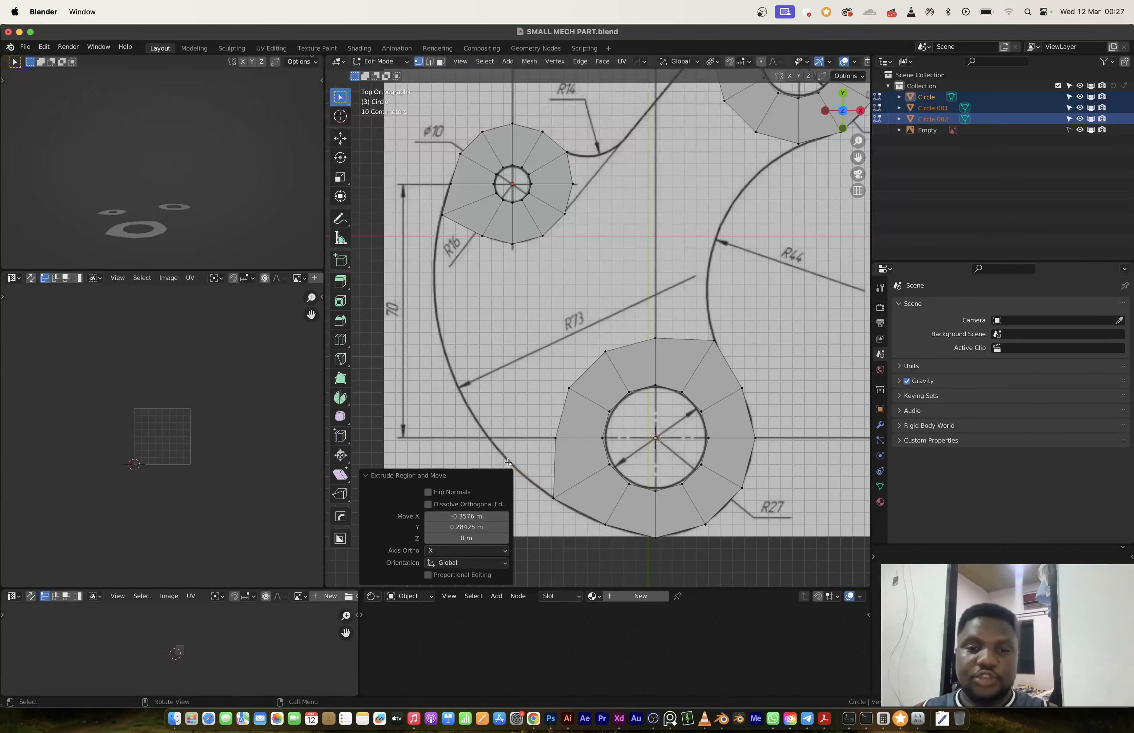
{"action": "key", "text": "e"}
{"action": "left_click", "coordinate": [472, 416]}
{"action": "key", "text": "e"}
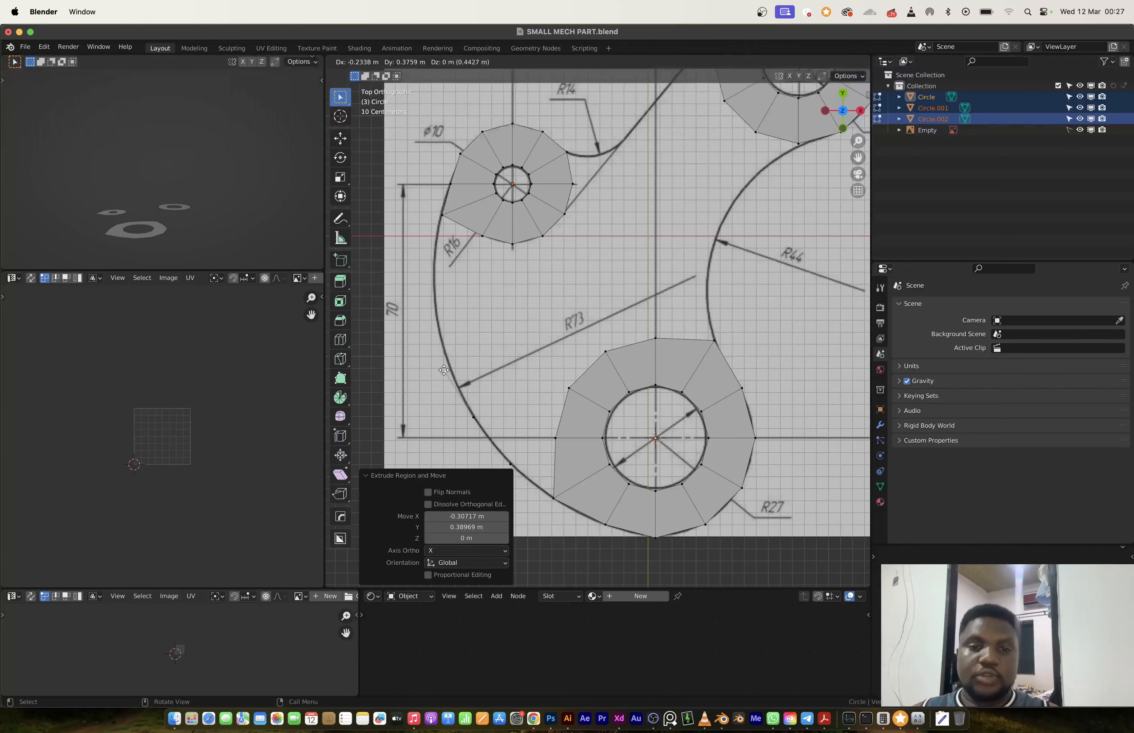
{"action": "left_click", "coordinate": [449, 368]}
{"action": "key", "text": "e"}
{"action": "left_click", "coordinate": [437, 320]}
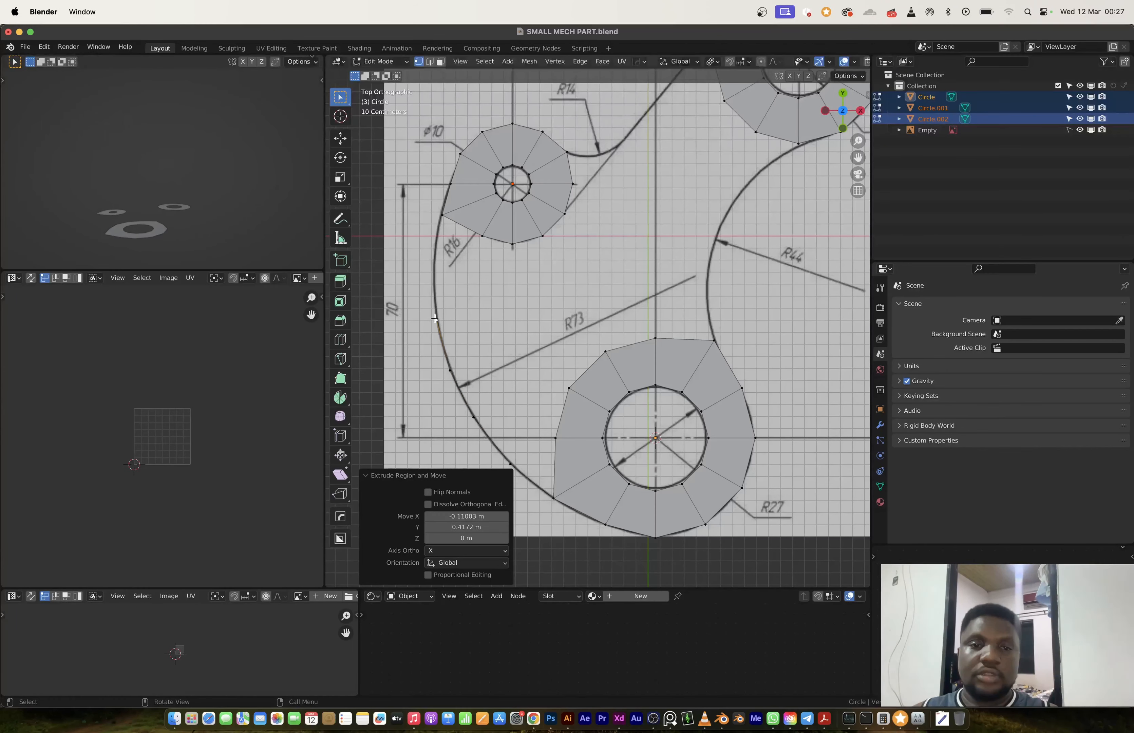
{"action": "key", "text": "e"}
{"action": "left_click", "coordinate": [433, 263]}
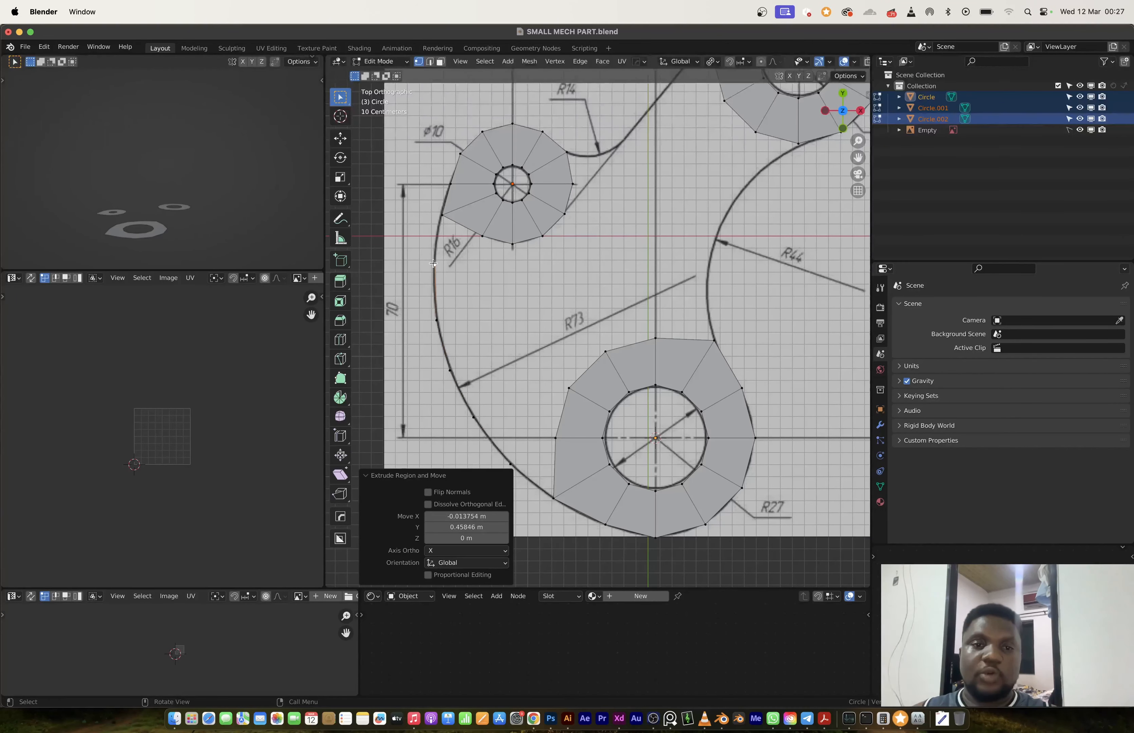
{"action": "left_click", "coordinate": [441, 221], "text": "shift"}
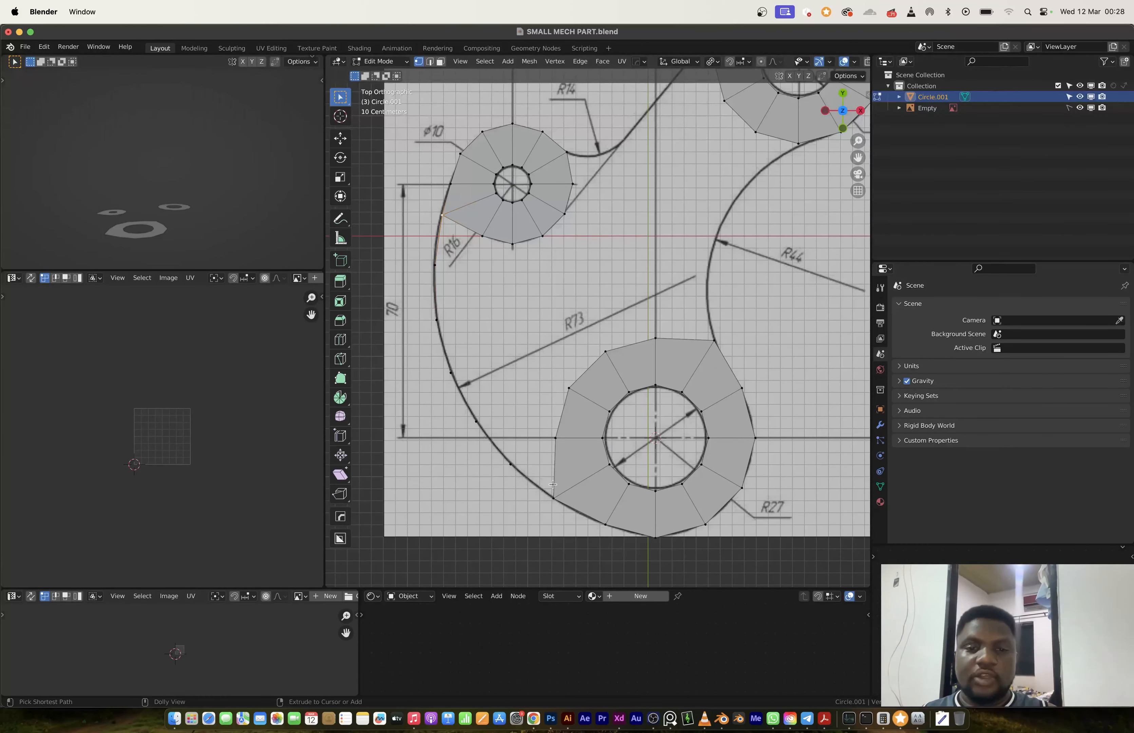
Select the vertex path along the R73 arc between the two rings and distribute it evenly with LoopTools Space.
{"action": "left_click", "coordinate": [553, 496], "text": "ctrl+shift"}
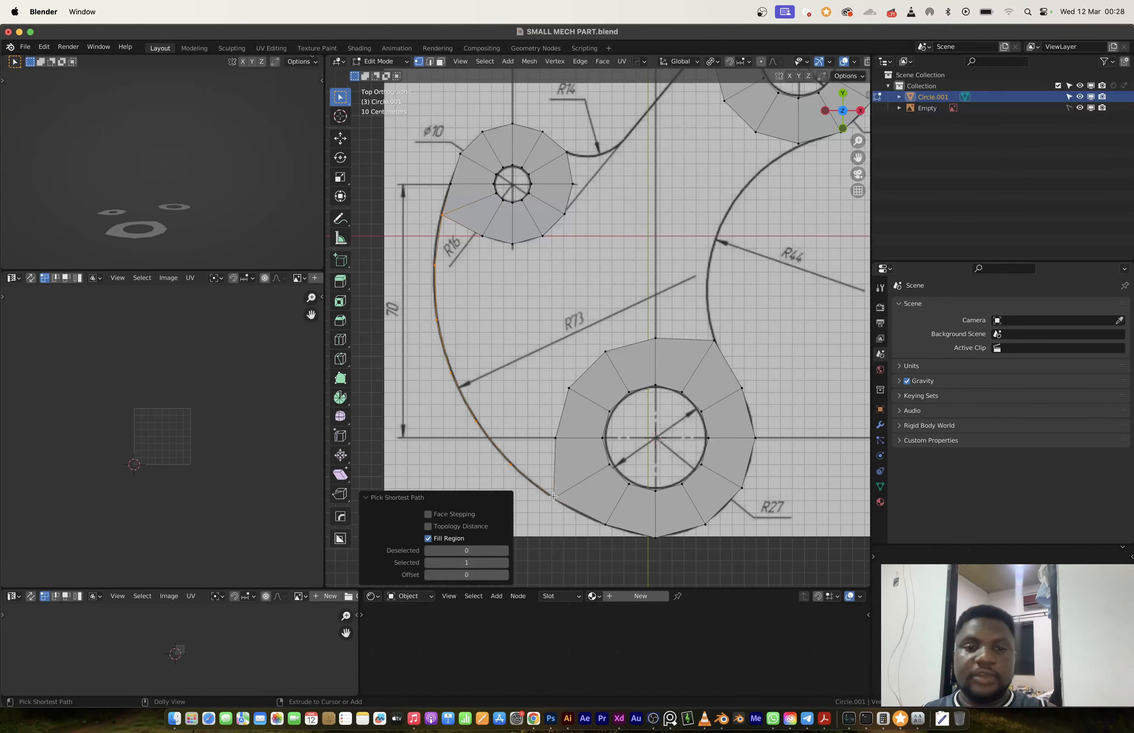
{"action": "right_click", "coordinate": [496, 354]}
{"action": "mouse_move", "coordinate": [495, 353]}
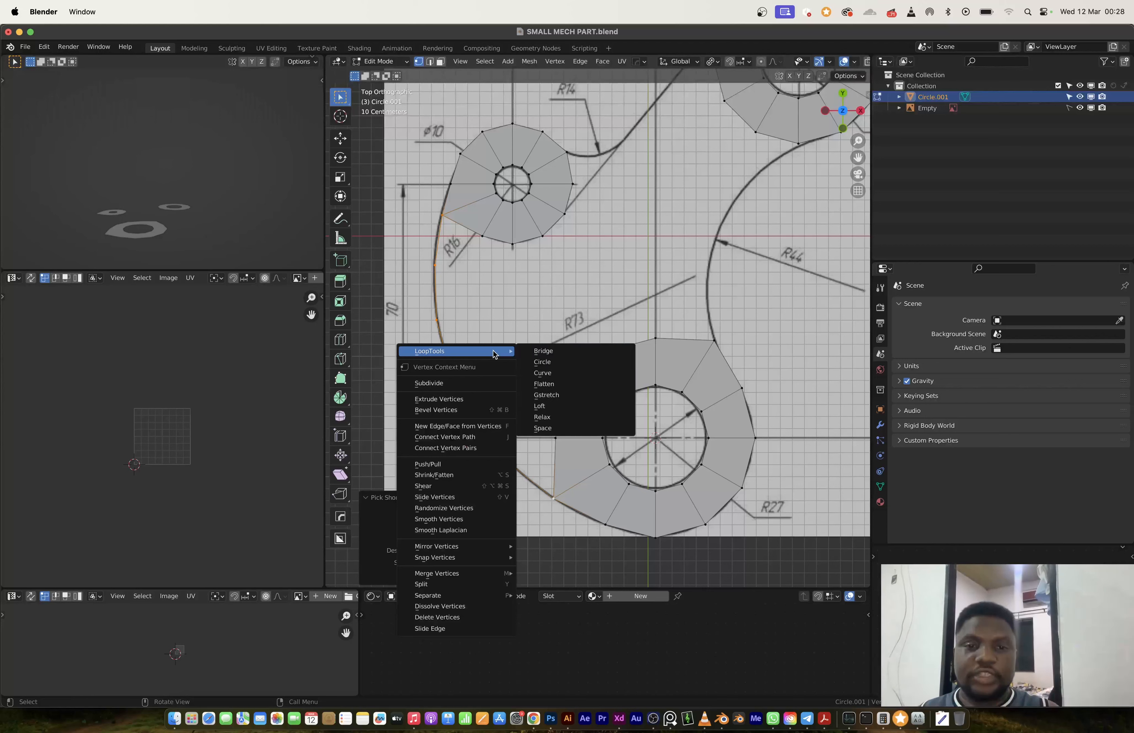
{"action": "left_click", "coordinate": [554, 433]}
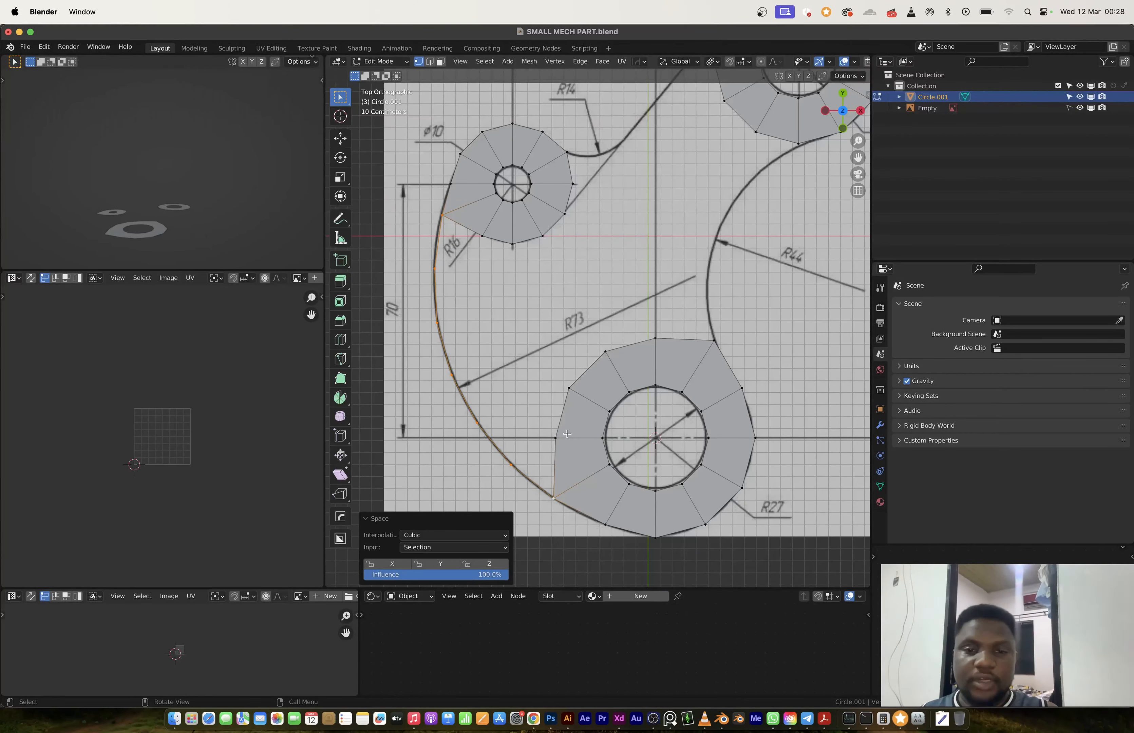
{"action": "left_click", "coordinate": [554, 436]}
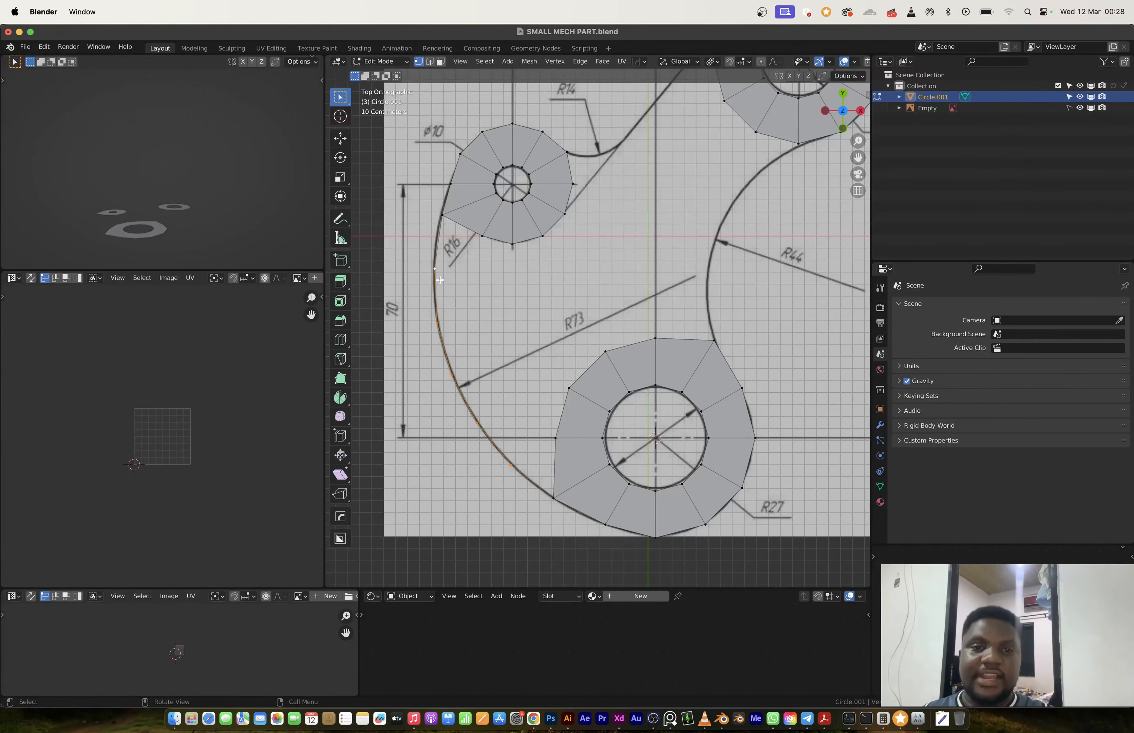
Extrude a five-vertex inner chain alongside the R73 arc from the Ø28 ring's leftmost vertex and connect it to the Ø10 ring's lower-left vertex.
{"action": "left_click", "coordinate": [554, 434]}
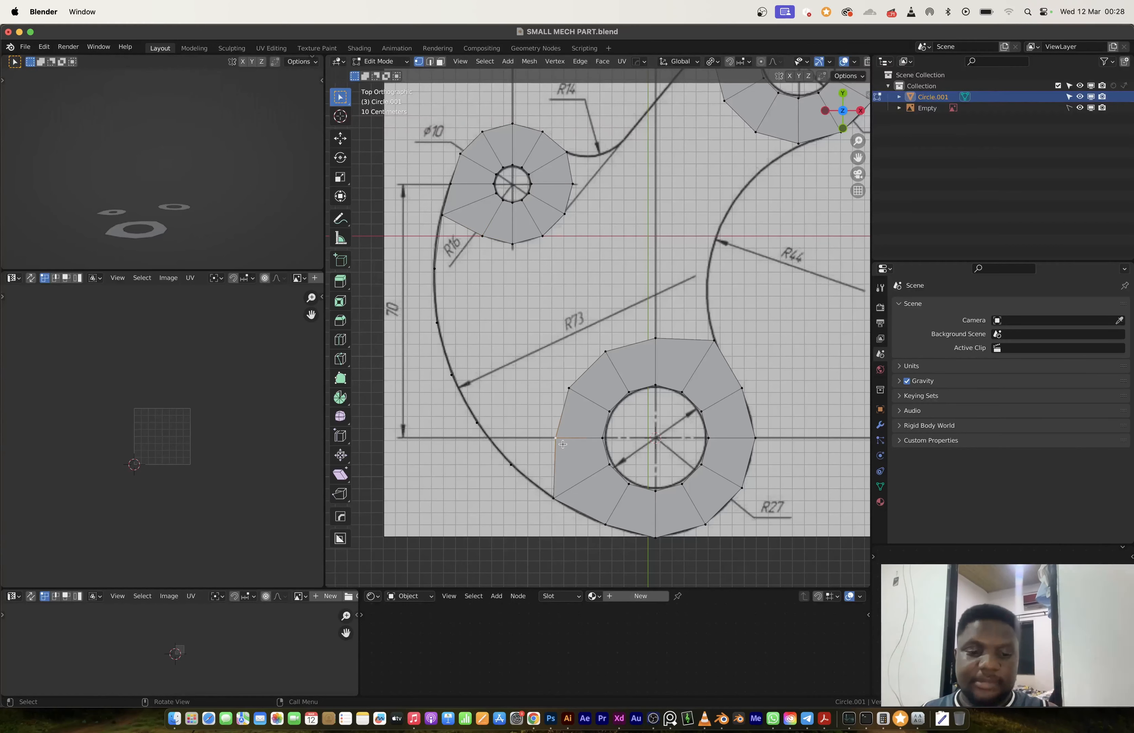
{"action": "key", "text": "e"}
{"action": "left_click", "coordinate": [535, 416]}
{"action": "key", "text": "e"}
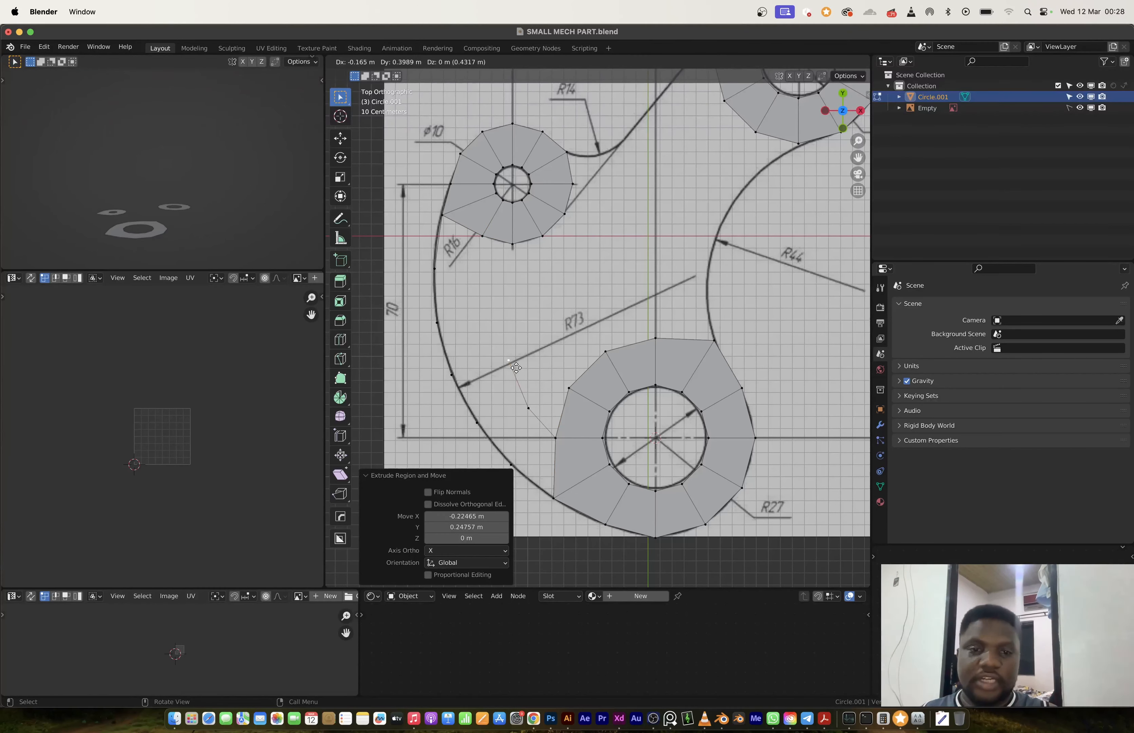
{"action": "left_click", "coordinate": [516, 368]}
{"action": "key", "text": "e"}
{"action": "left_click", "coordinate": [499, 316]}
{"action": "key", "text": "e"}
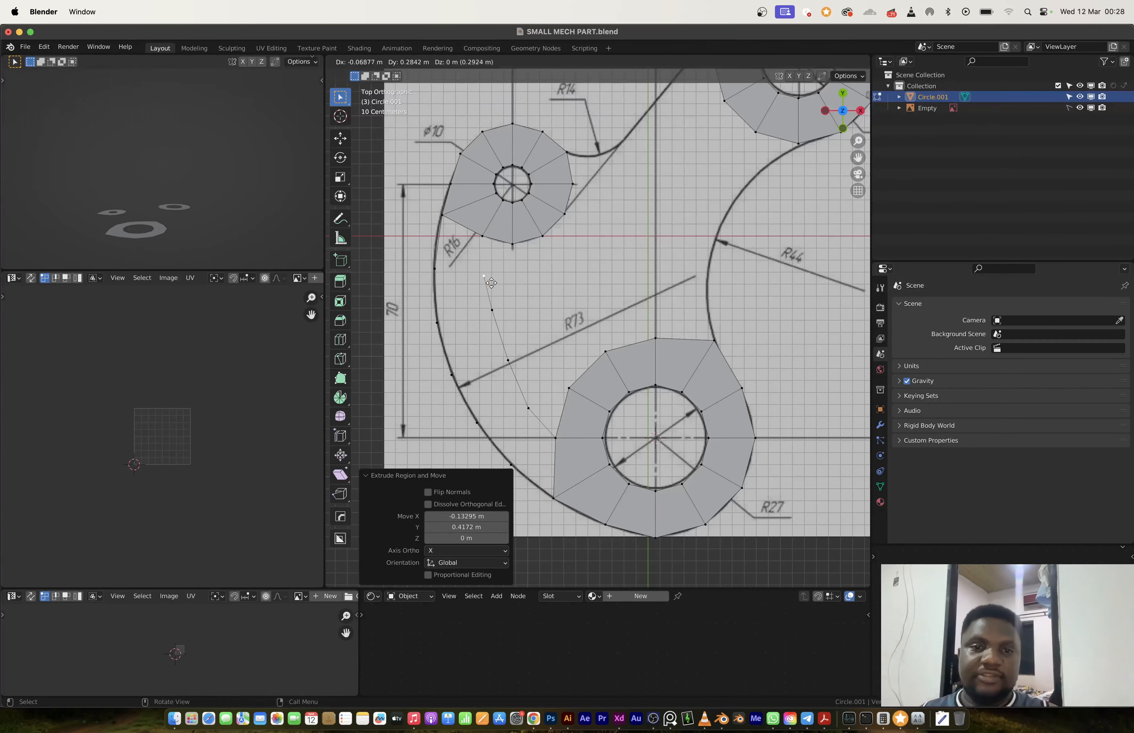
{"action": "left_click", "coordinate": [492, 281]}
{"action": "key", "text": "e"}
{"action": "left_click", "coordinate": [487, 256]}
{"action": "left_click", "coordinate": [481, 254]}
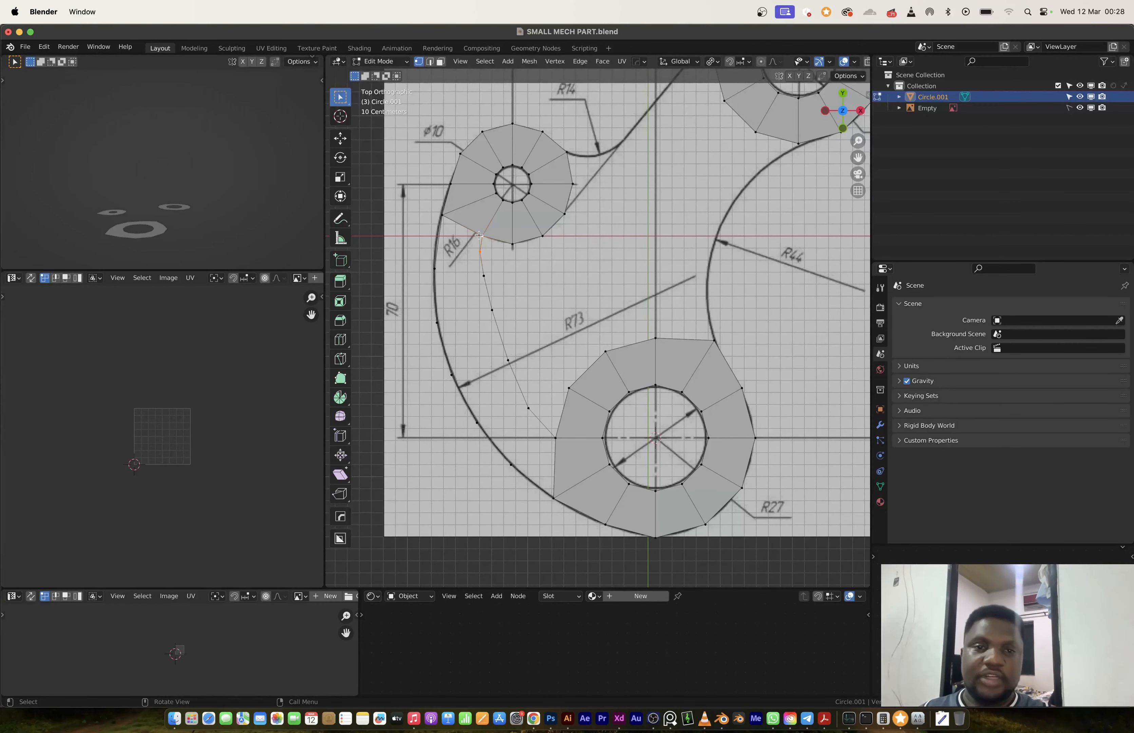
Select the inner chain between the two rings and even out its vertices with LoopTools Space.
{"action": "left_click", "coordinate": [552, 441], "text": "ctrl"}
{"action": "right_click", "coordinate": [553, 441]}
{"action": "mouse_move", "coordinate": [552, 418]}
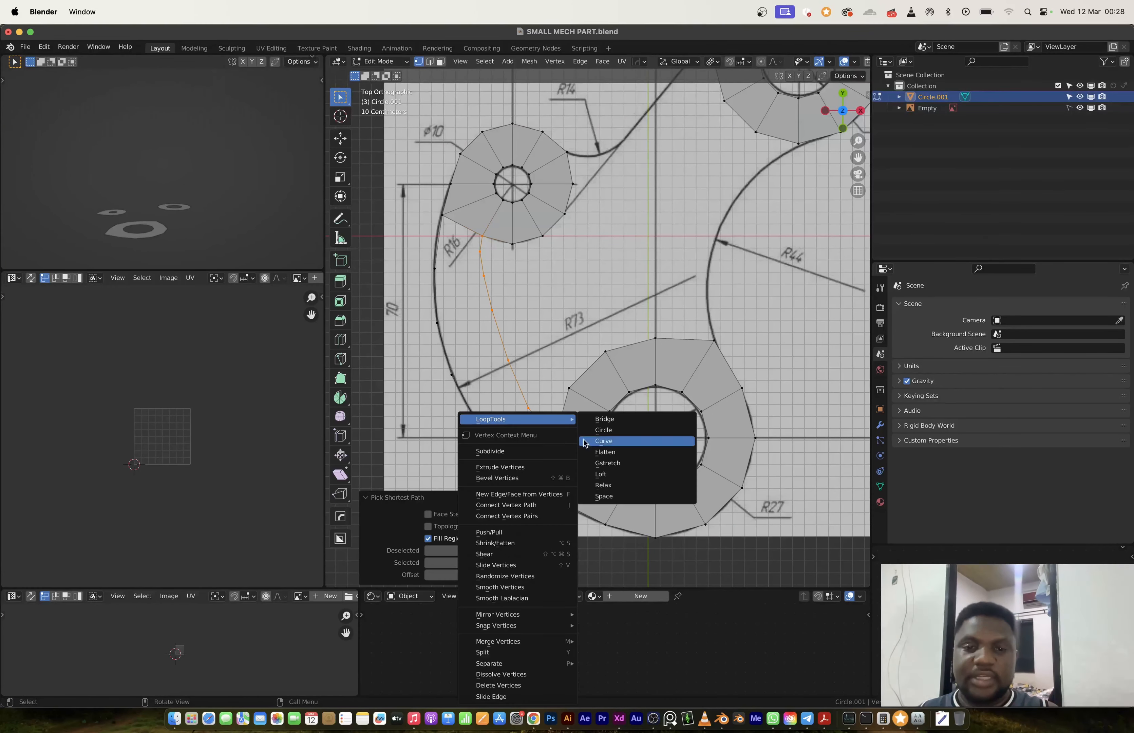
{"action": "left_click", "coordinate": [604, 496]}
Fill the strip between the R73 outline and the inner chain with faces, from the Ø28 ring to the Ø10 ring.
{"action": "key", "text": "2"}
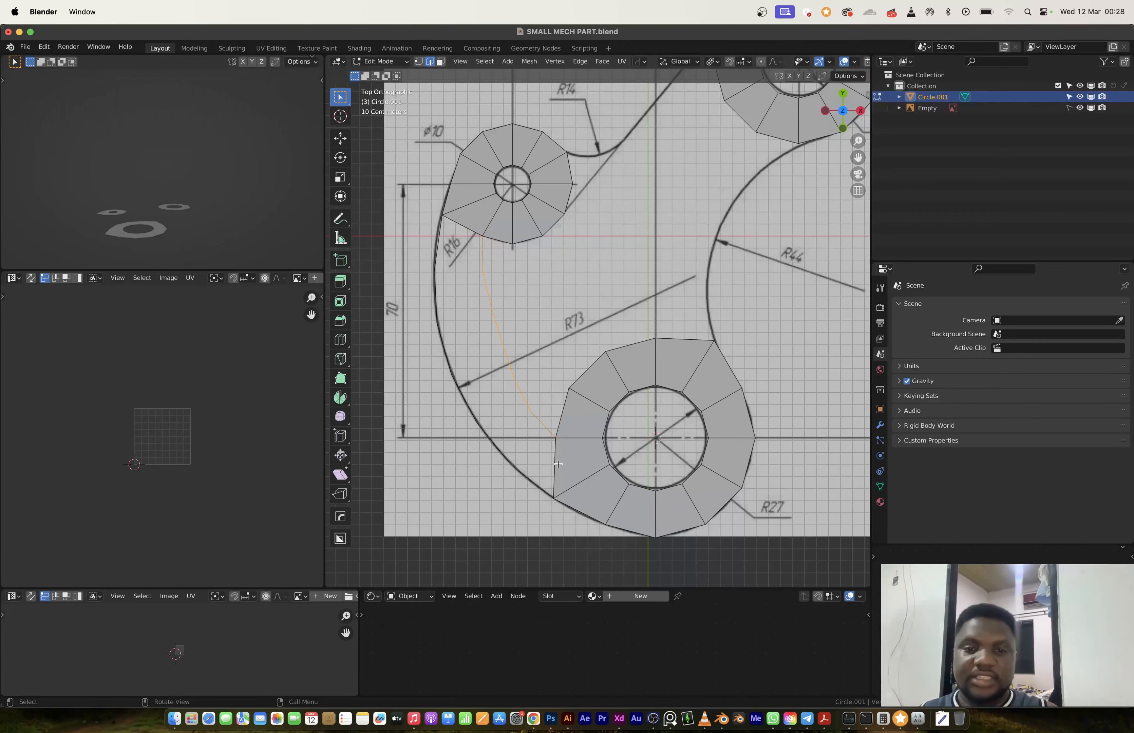
{"action": "key", "text": "f"}
{"action": "key", "text": "f"}
{"action": "key", "text": "f"}
{"action": "key", "text": "f"}
{"action": "key", "text": "f"}
{"action": "key", "text": "f"}
{"action": "key", "text": "f"}
{"action": "key", "text": "f"}
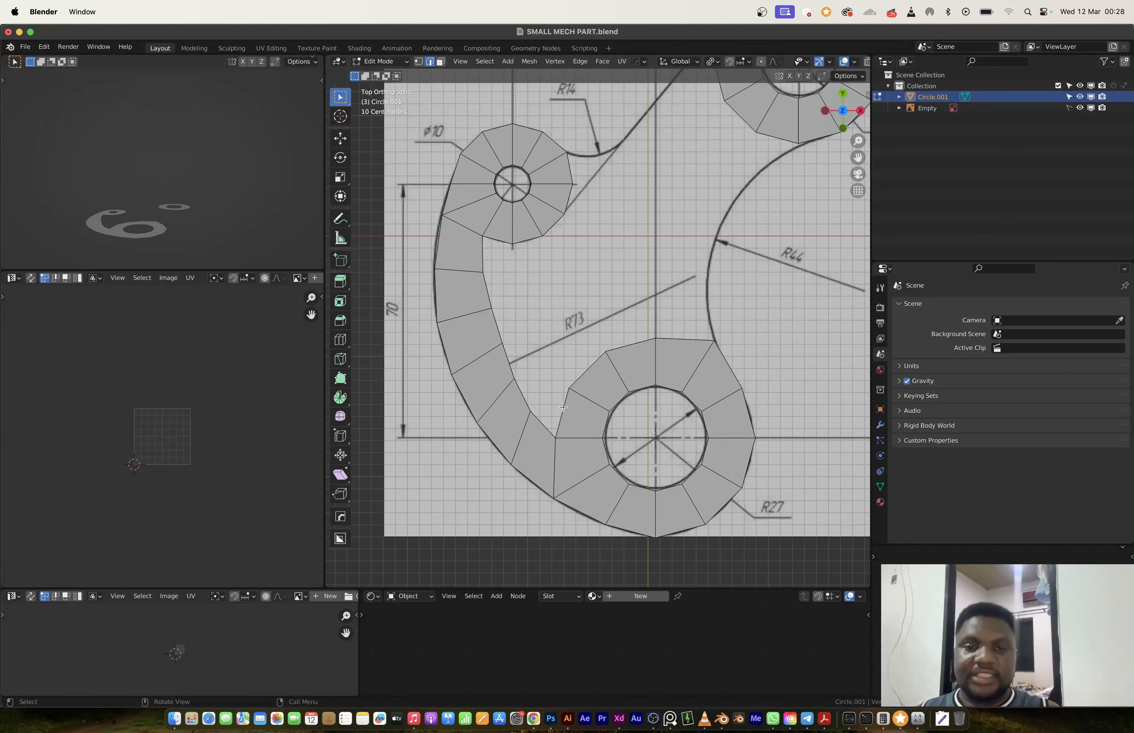
Extrude a third five-vertex chain from the Ø28 ring's upper-left outer vertex and connect it to the Ø10 ring's bottom vertex.
{"action": "key", "text": "1"}
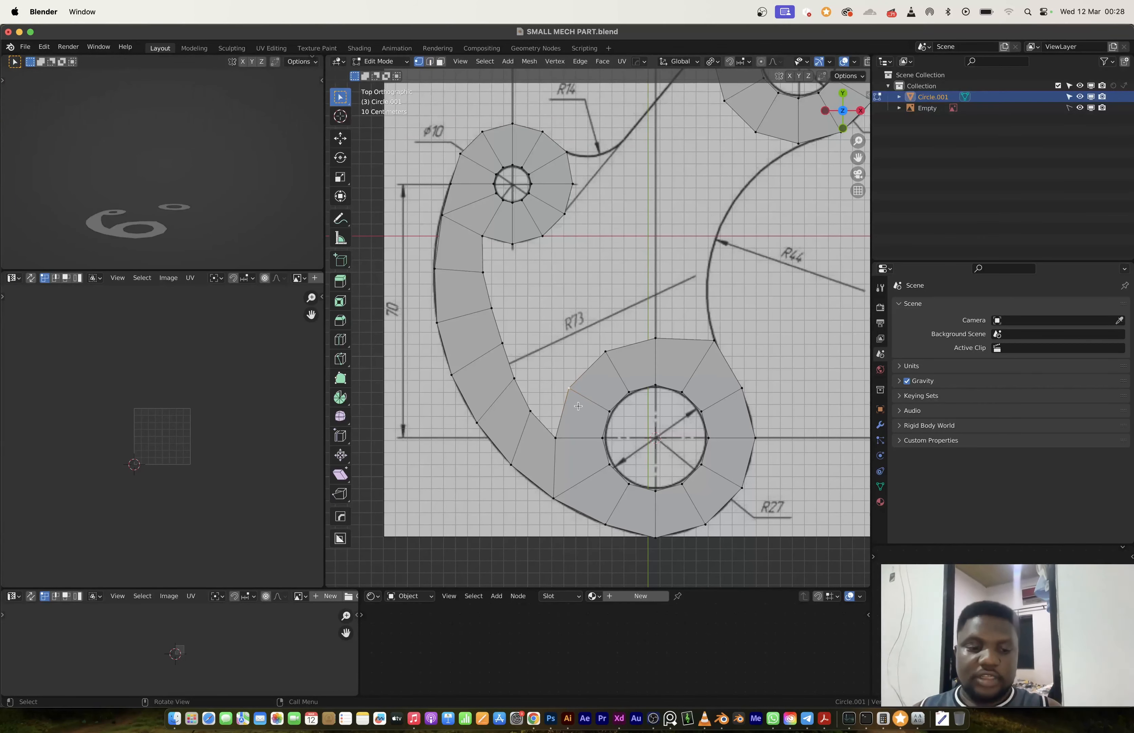
{"action": "key", "text": "e"}
{"action": "left_click", "coordinate": [563, 390]}
{"action": "key", "text": "e"}
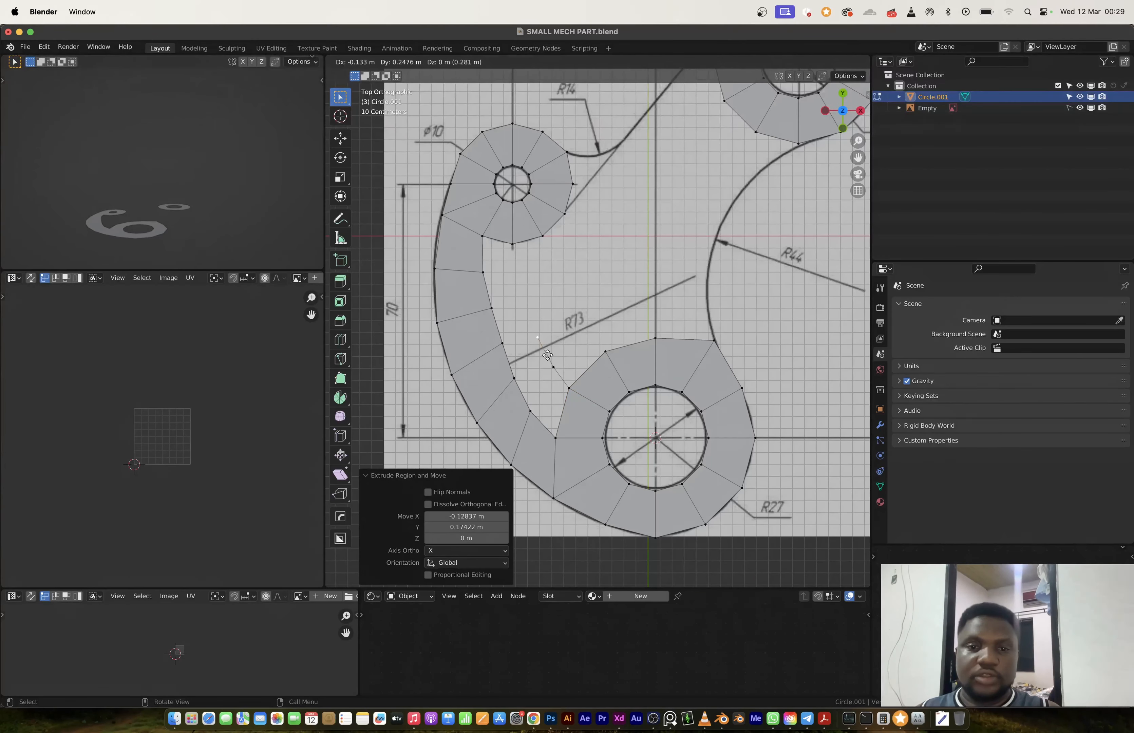
{"action": "left_click", "coordinate": [546, 353]}
{"action": "key", "text": "e"}
{"action": "left_click", "coordinate": [538, 322]}
{"action": "key", "text": "e"}
{"action": "left_click", "coordinate": [524, 281]}
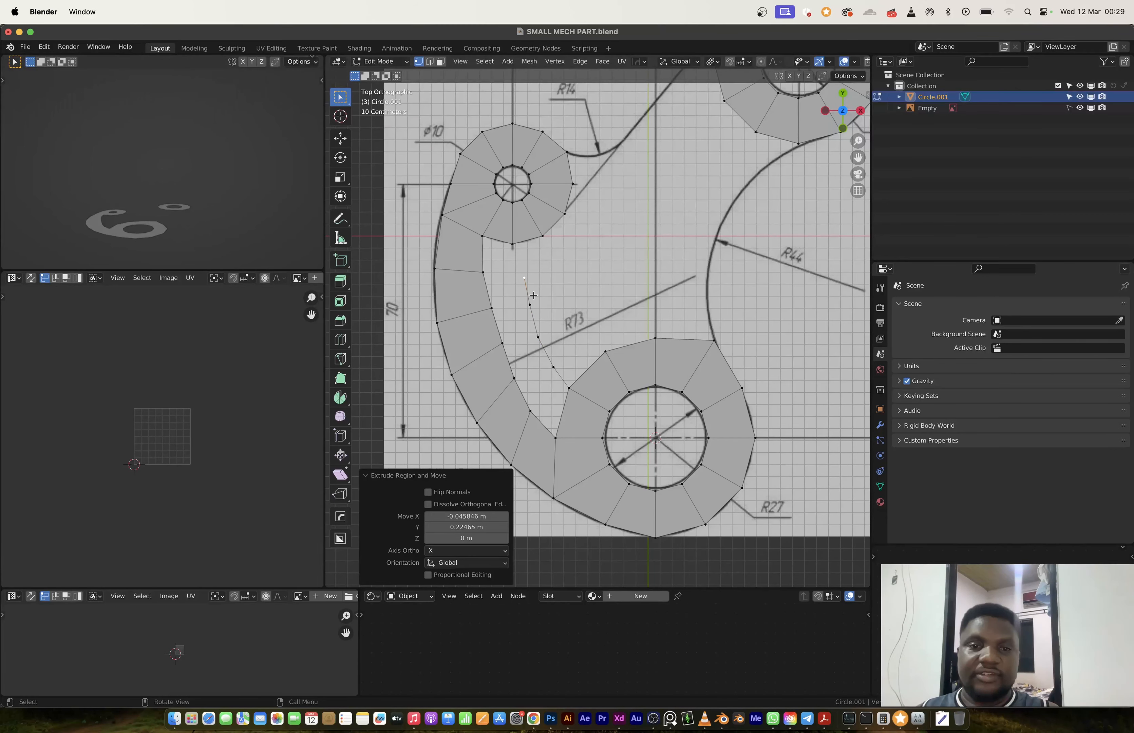
{"action": "key", "text": "e"}
{"action": "left_click", "coordinate": [513, 247]}
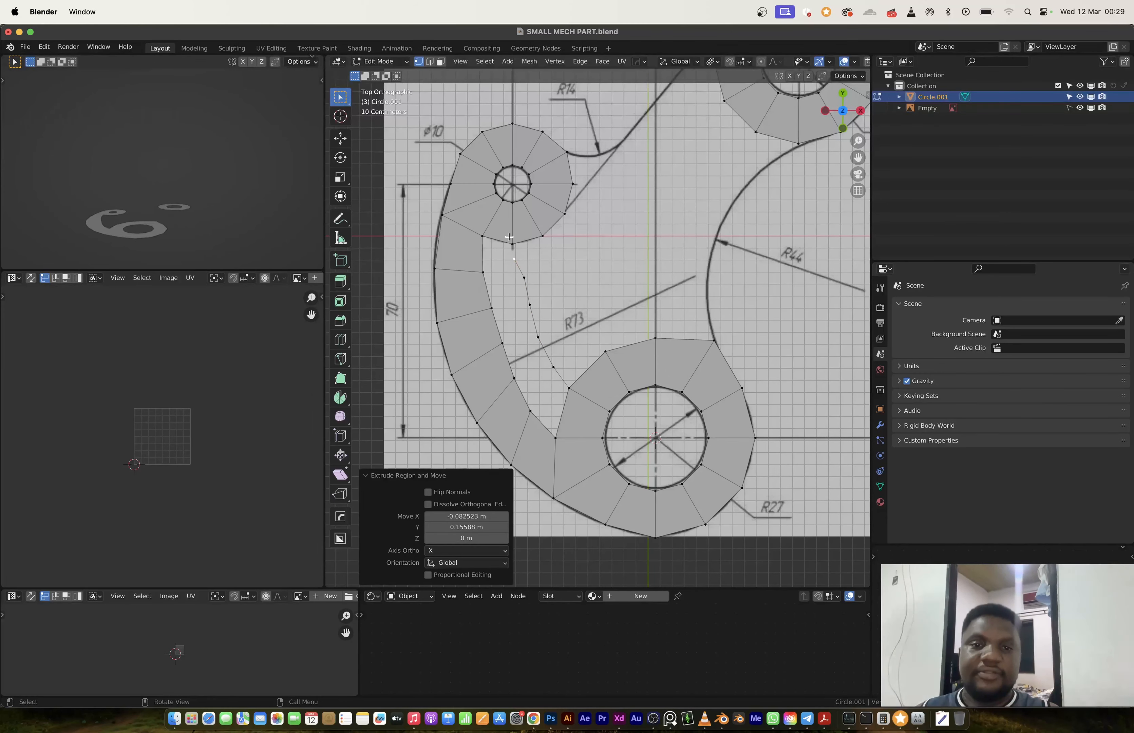
{"action": "left_click", "coordinate": [514, 258]}
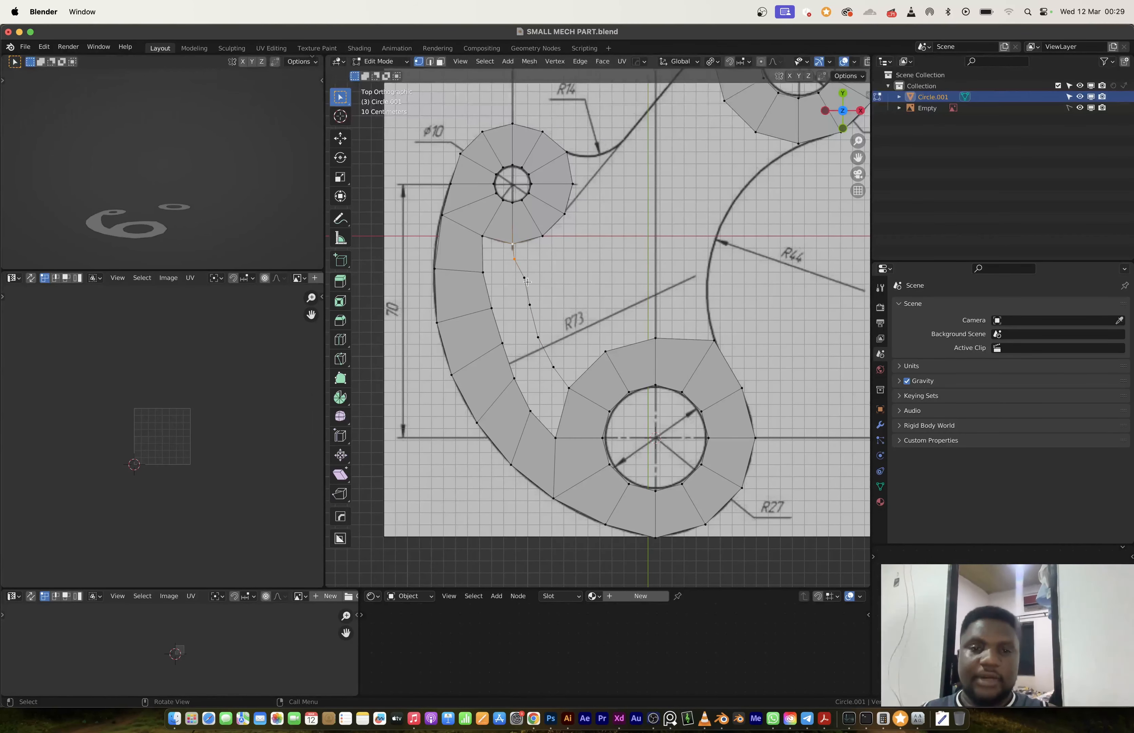
Select the third chain between the Ø28 and Ø10 rings, then smooth it with LoopTools Relax twice and even it out with Space.
{"action": "right_click", "coordinate": [571, 396]}
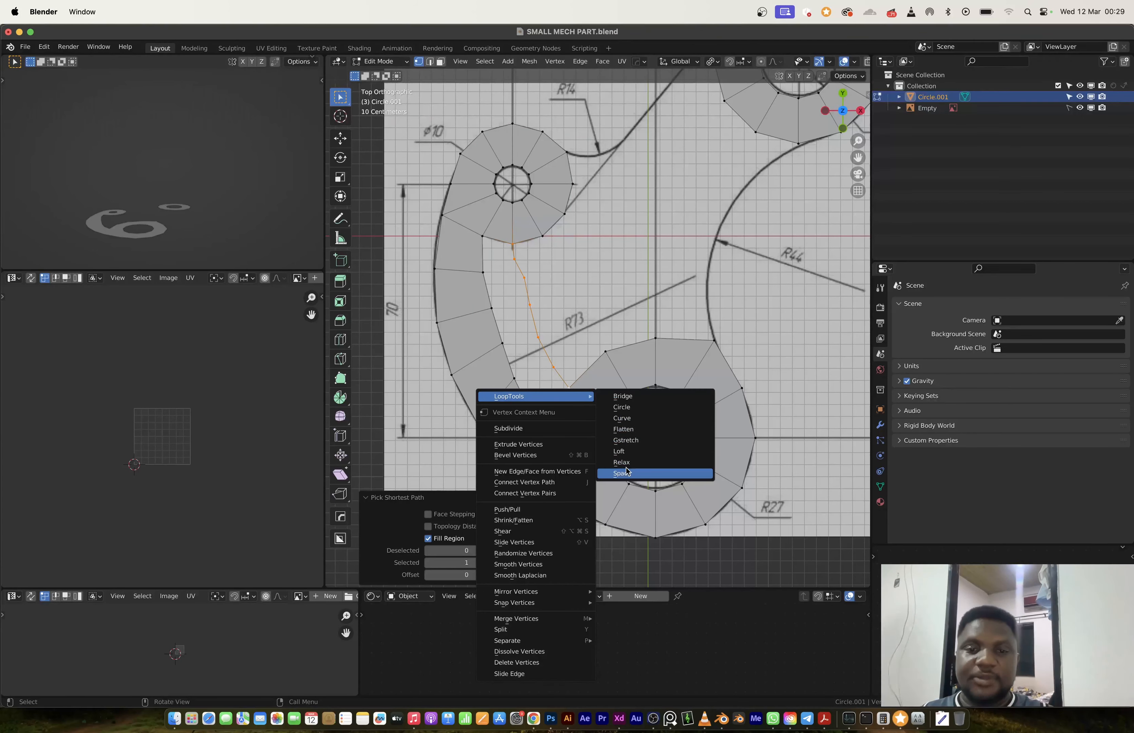
{"action": "key", "text": "Escape"}
{"action": "left_click", "coordinate": [571, 385], "text": "ctrl"}
{"action": "right_click", "coordinate": [576, 387]}
{"action": "mouse_move", "coordinate": [595, 398]}
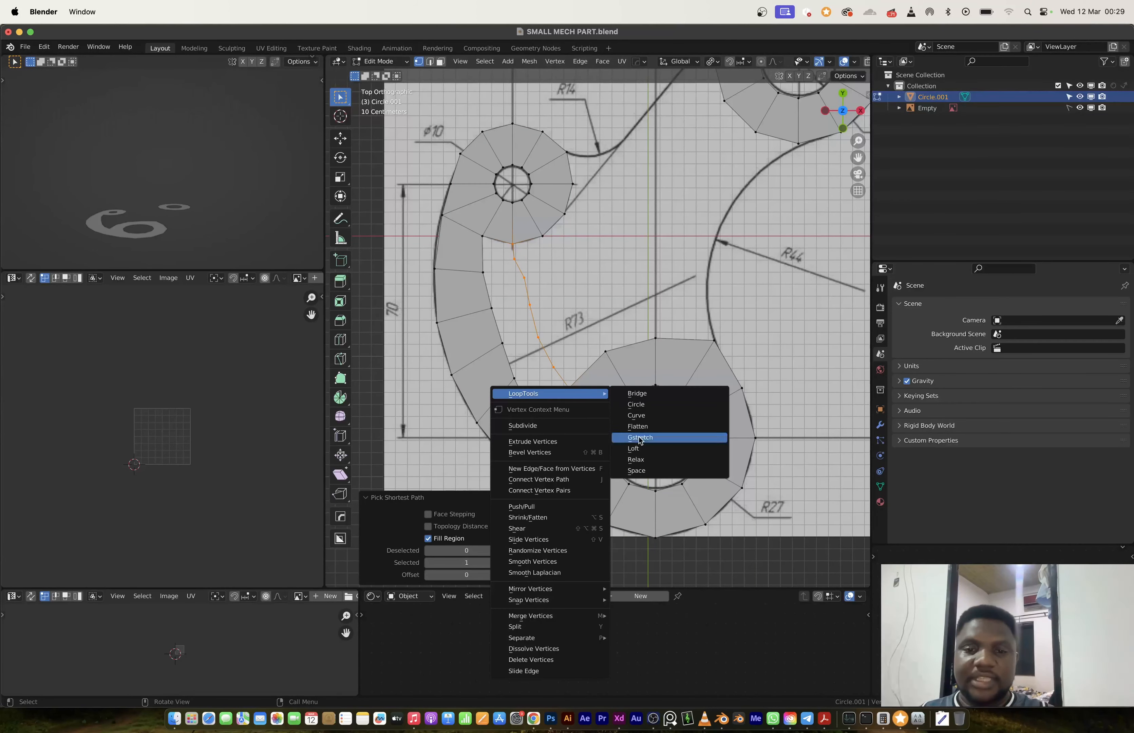
{"action": "left_click", "coordinate": [642, 464]}
{"action": "right_click", "coordinate": [584, 398]}
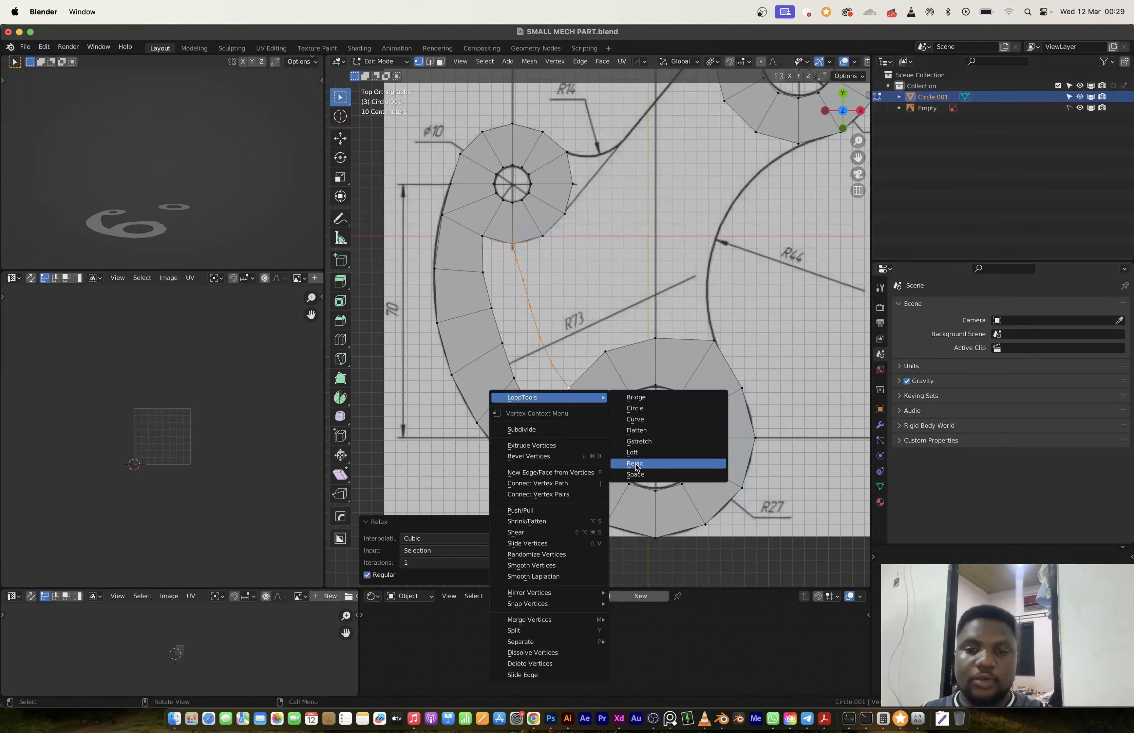
{"action": "left_click", "coordinate": [624, 461]}
{"action": "right_click", "coordinate": [589, 401]}
{"action": "left_click", "coordinate": [625, 472]}
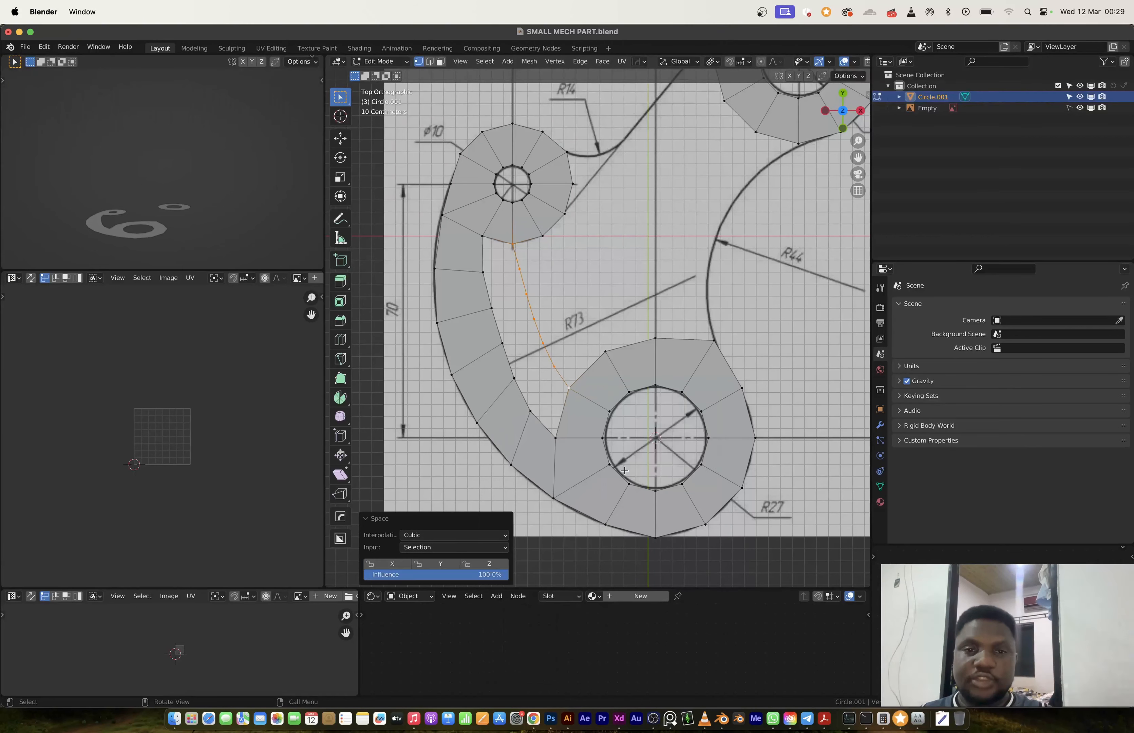
Fill the strip between the second and third chains with faces, from the Ø28 ring up to the Ø10 ring.
{"action": "key", "text": "2"}
{"action": "key", "text": "alt+a"}
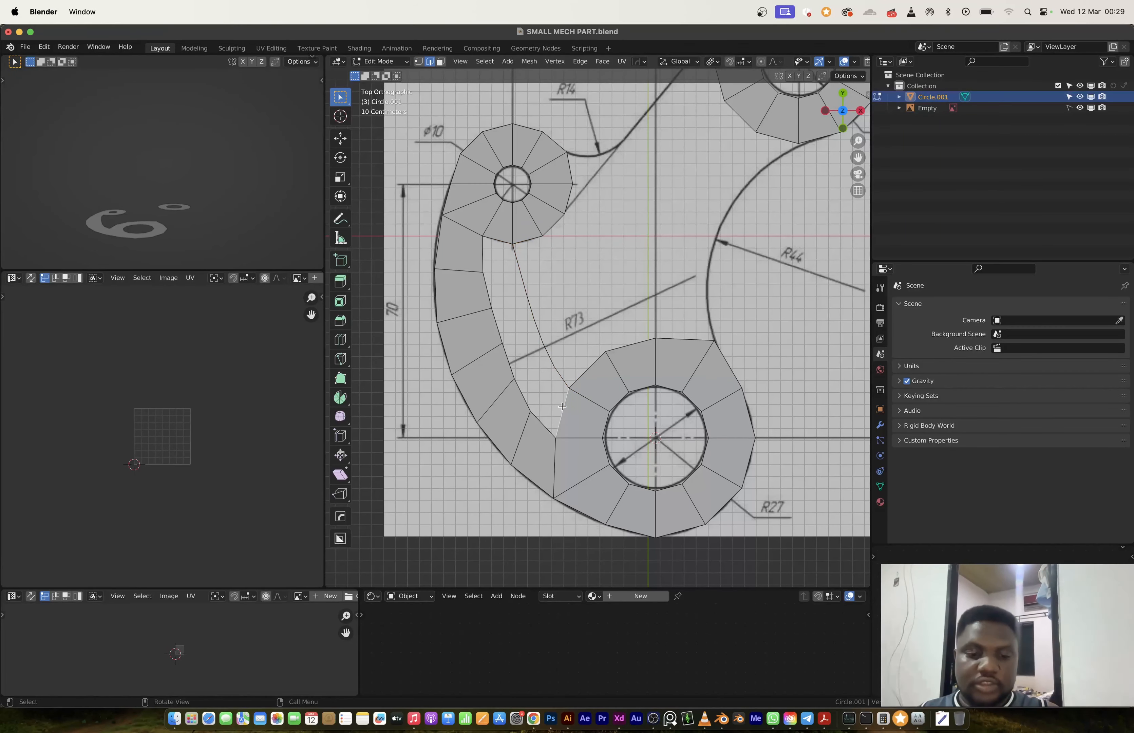
{"action": "left_click", "coordinate": [562, 406]}
{"action": "key", "text": "f"}
{"action": "key", "text": "f"}
{"action": "key", "text": "f"}
{"action": "key", "text": "f"}
{"action": "key", "text": "f"}
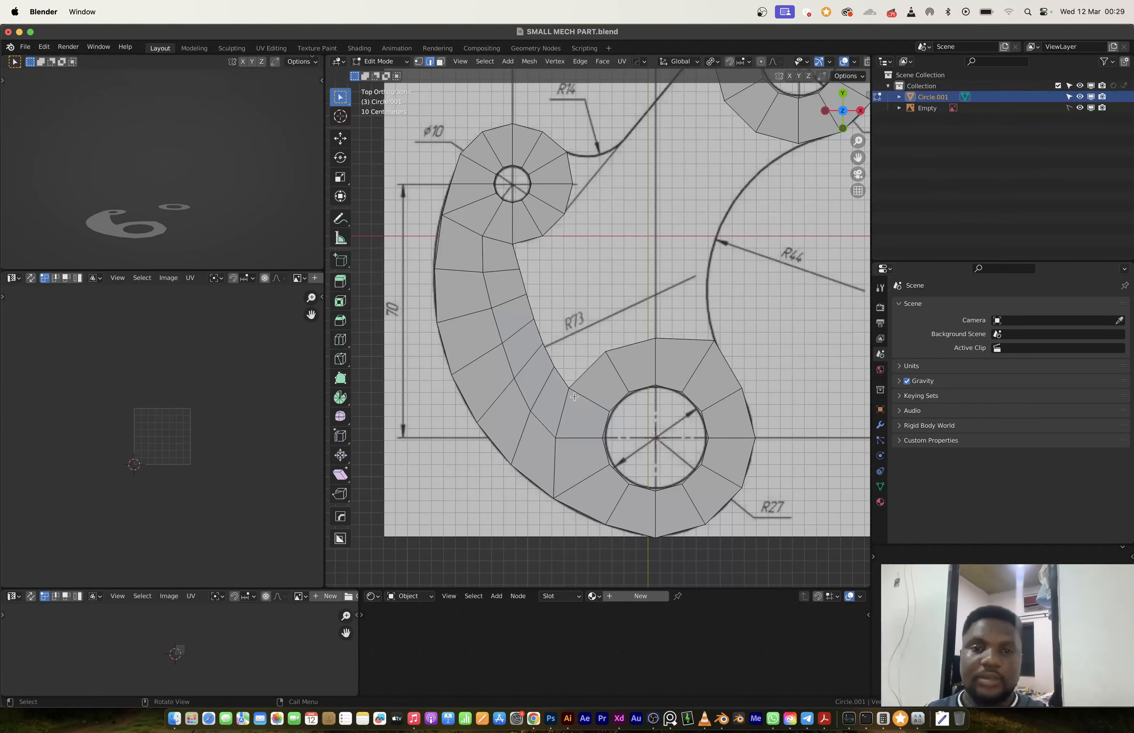
Extrude the third chain's interior vertices about 0.29 m in X and 0.14 m in Y, rotate the new edge about 9° counterclockwise and nudge it outward.
{"action": "key", "text": "1"}
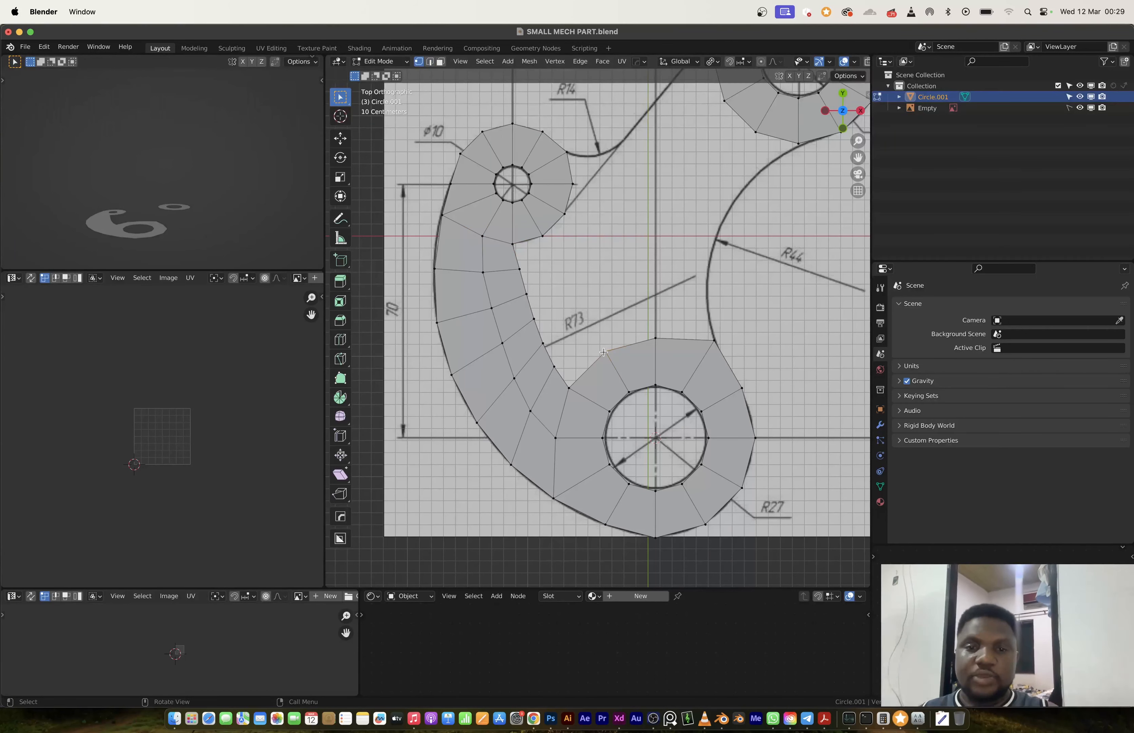
{"action": "left_click_drag", "start_coordinate": [558, 370], "coordinate": [516, 265]}
{"action": "key", "text": "g"}
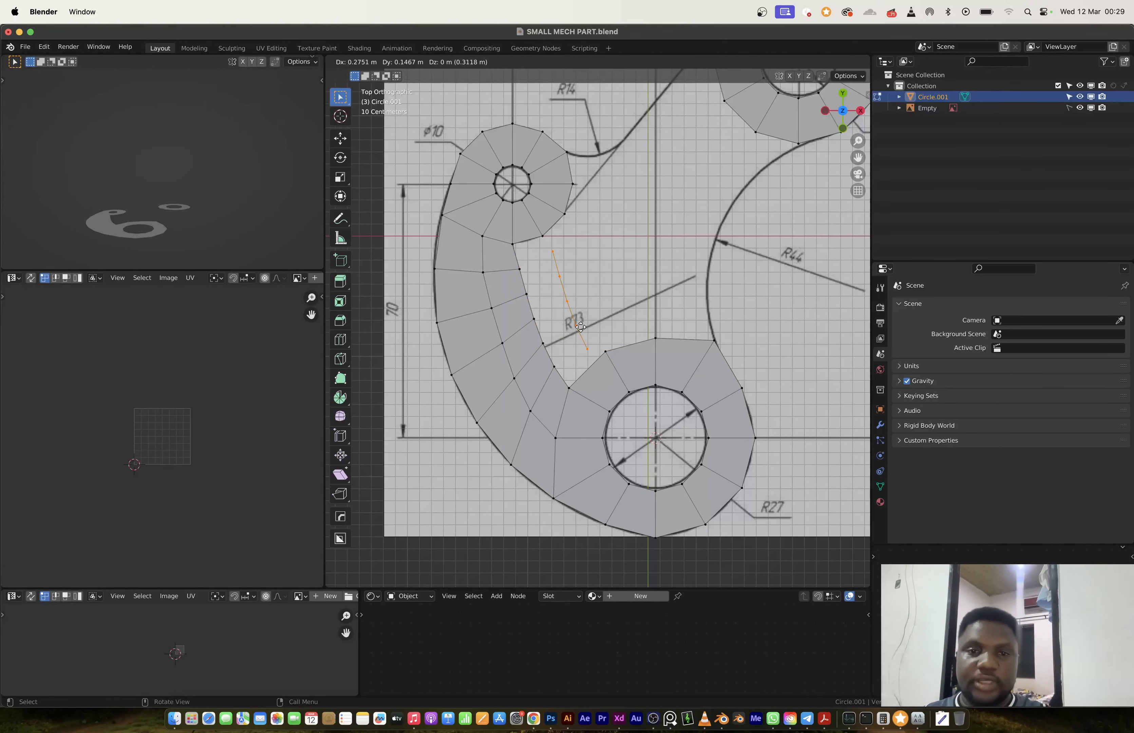
{"action": "key", "text": "Escape"}
{"action": "key", "text": "e"}
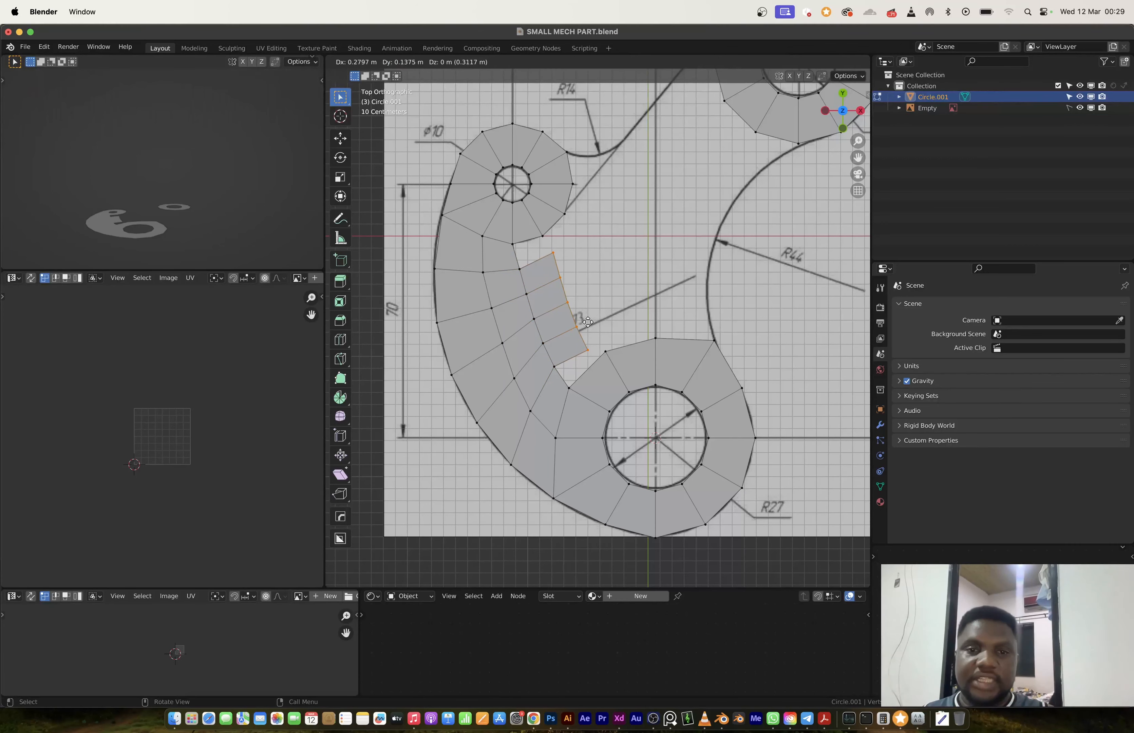
{"action": "left_click", "coordinate": [588, 322]}
{"action": "key", "text": "r"}
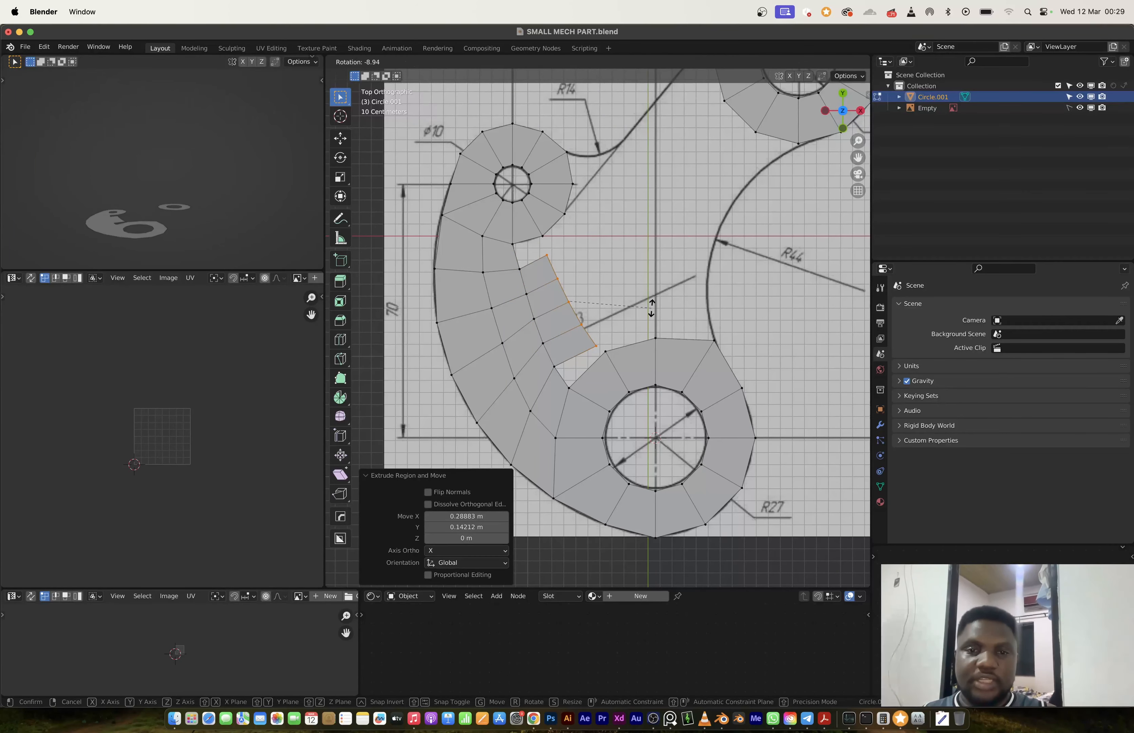
{"action": "key", "text": "Escape"}
{"action": "key", "text": "g"}
{"action": "left_click", "coordinate": [654, 305]}
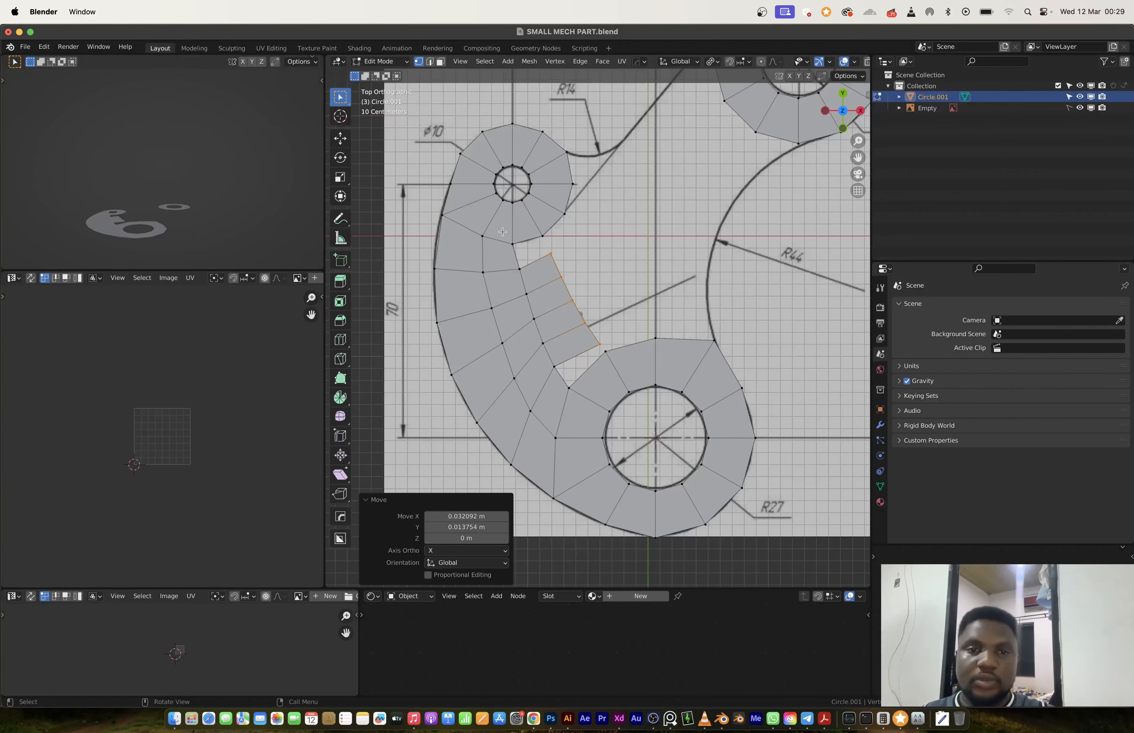
Fill the gaps at both ends of the extruded strip with faces, joining it to the Ø10 and Ø28 rings.
{"action": "left_click_drag", "start_coordinate": [502, 232], "coordinate": [562, 274]}
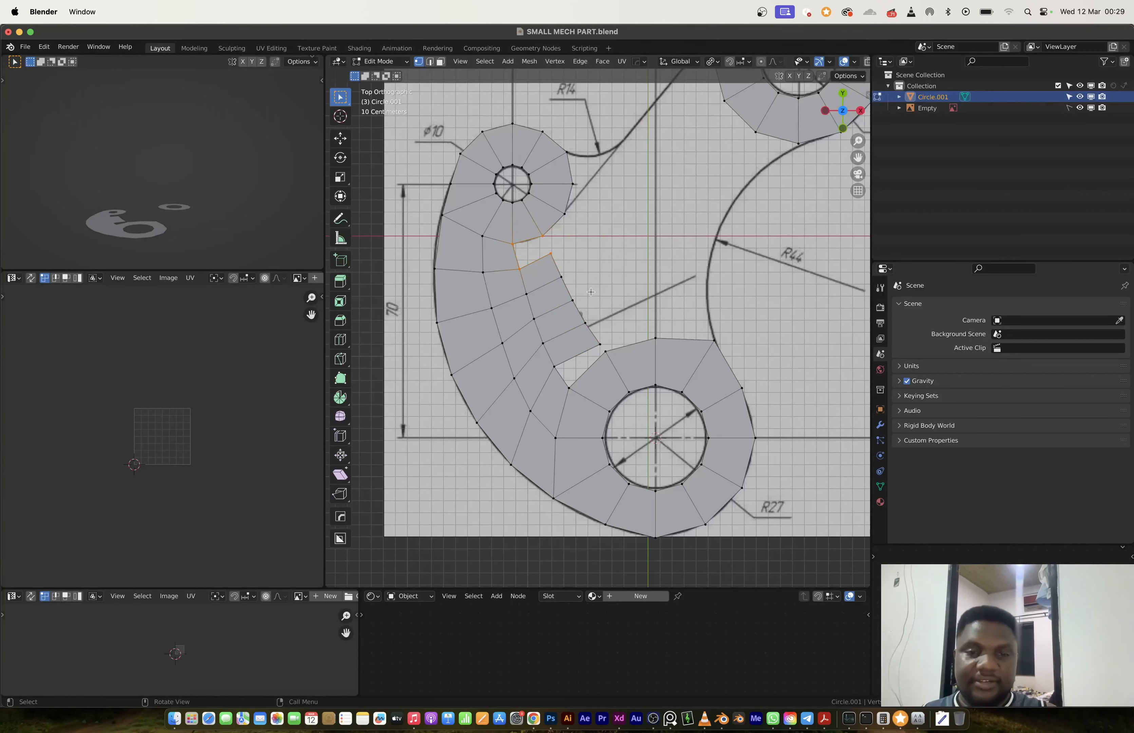
{"action": "key", "text": "f"}
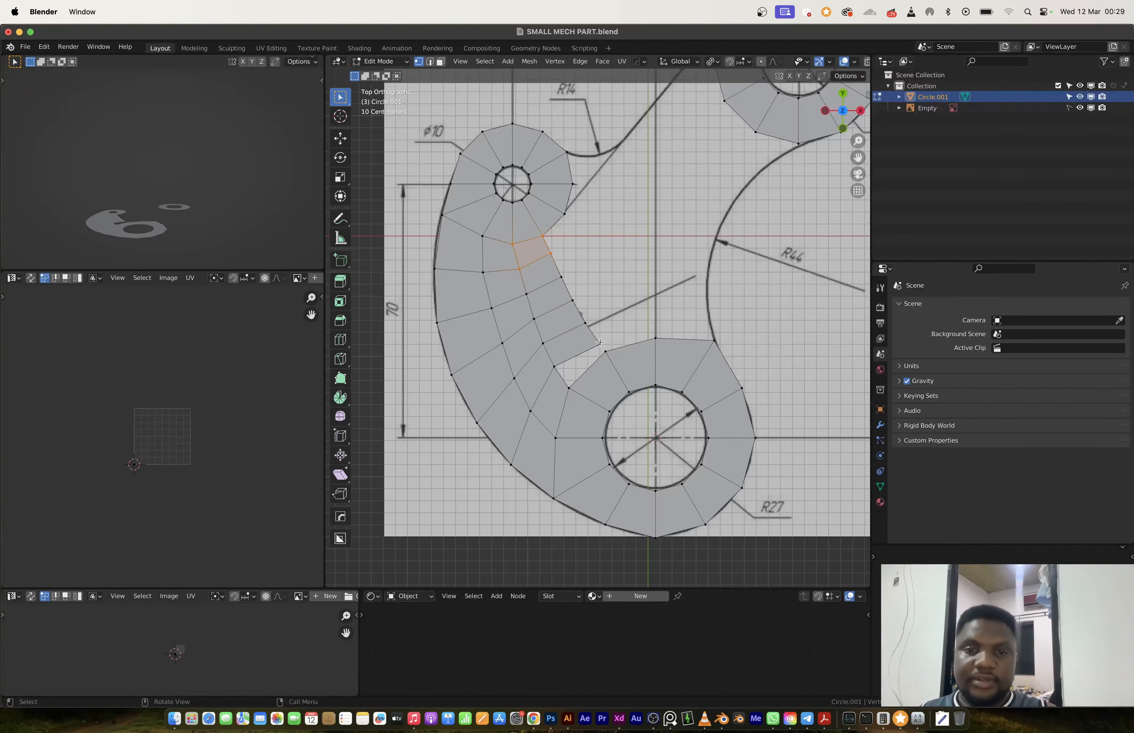
{"action": "left_click", "coordinate": [552, 367], "text": "shift"}
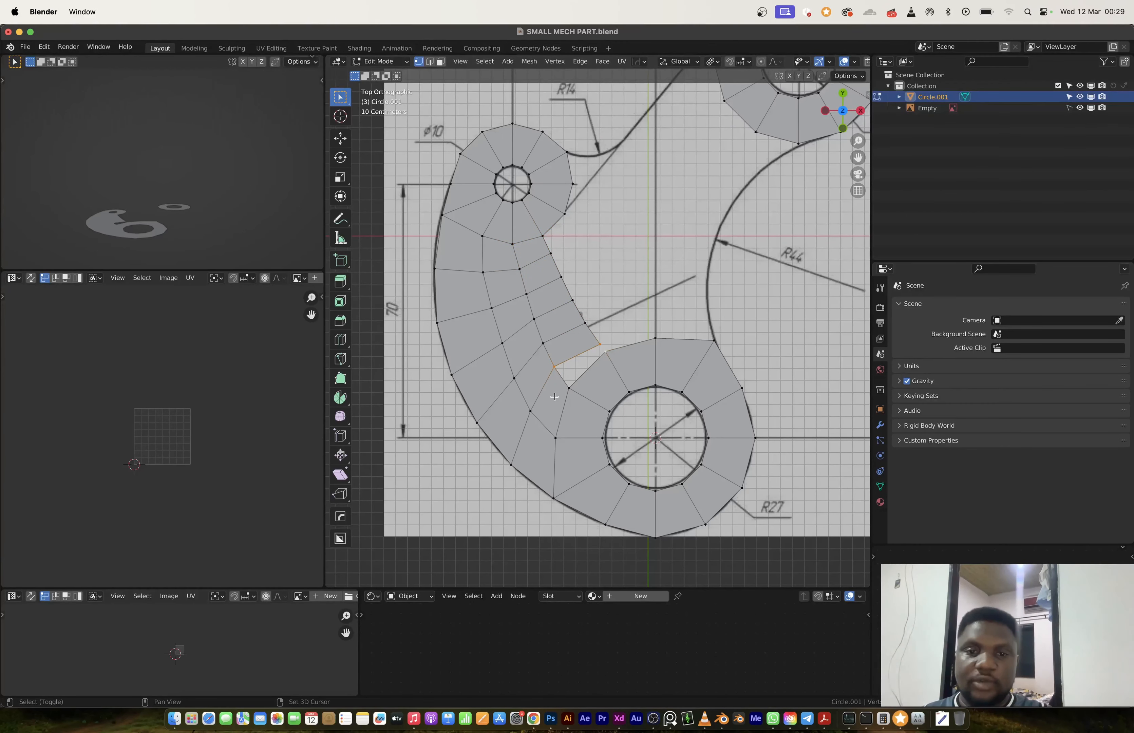
{"action": "left_click", "coordinate": [574, 388], "text": "shift"}
{"action": "key", "text": "f"}
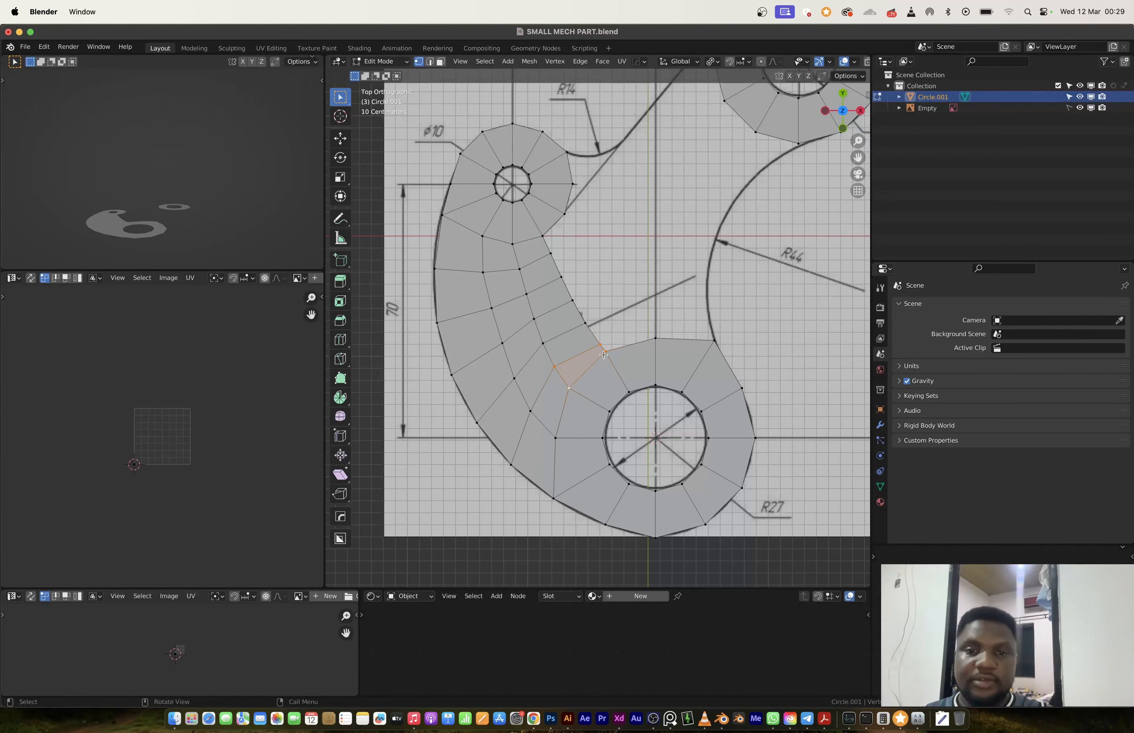
Select the new strip's inner edge between the two rings and space its vertices evenly with LoopTools Space.
{"action": "left_click", "coordinate": [603, 355]}
{"action": "left_click", "coordinate": [534, 254], "text": "ctrl+shift"}
{"action": "right_click", "coordinate": [533, 240]}
{"action": "mouse_move", "coordinate": [548, 240]}
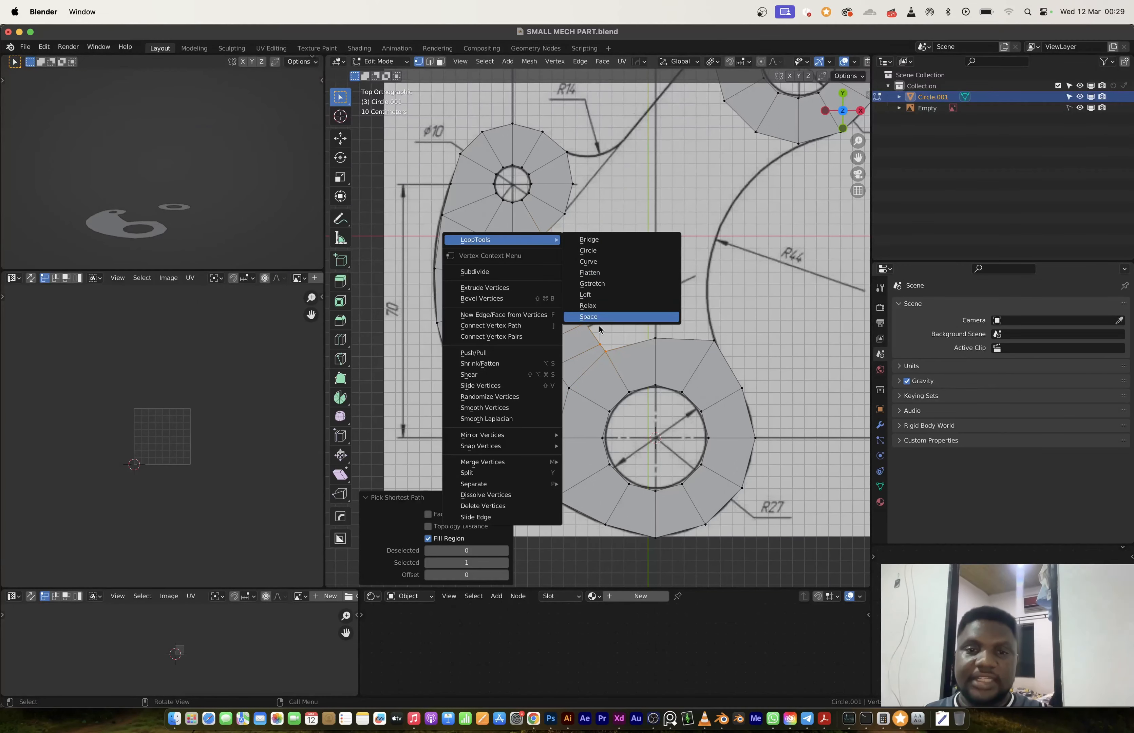
{"action": "left_click", "coordinate": [591, 317]}
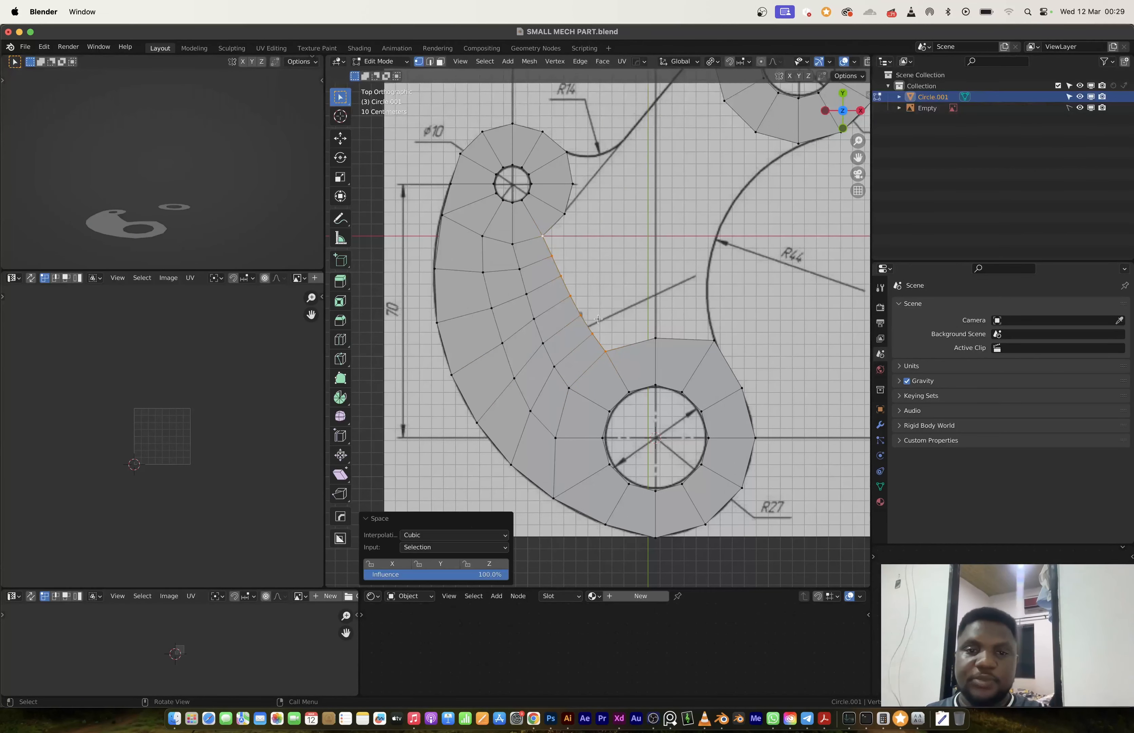
Dissolve the second crosswise edge loop from the Ø28 ring across the curved arm.
{"action": "key", "text": "2"}
{"action": "left_click", "coordinate": [526, 366], "text": "alt"}
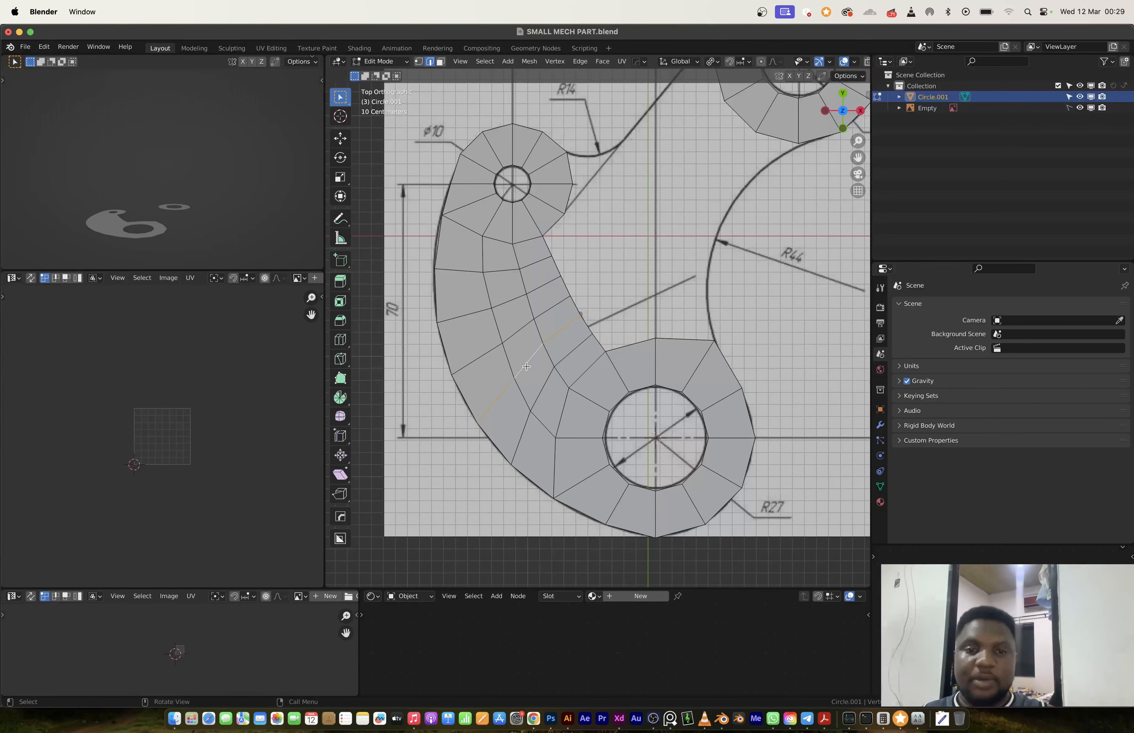
{"action": "key", "text": "x"}
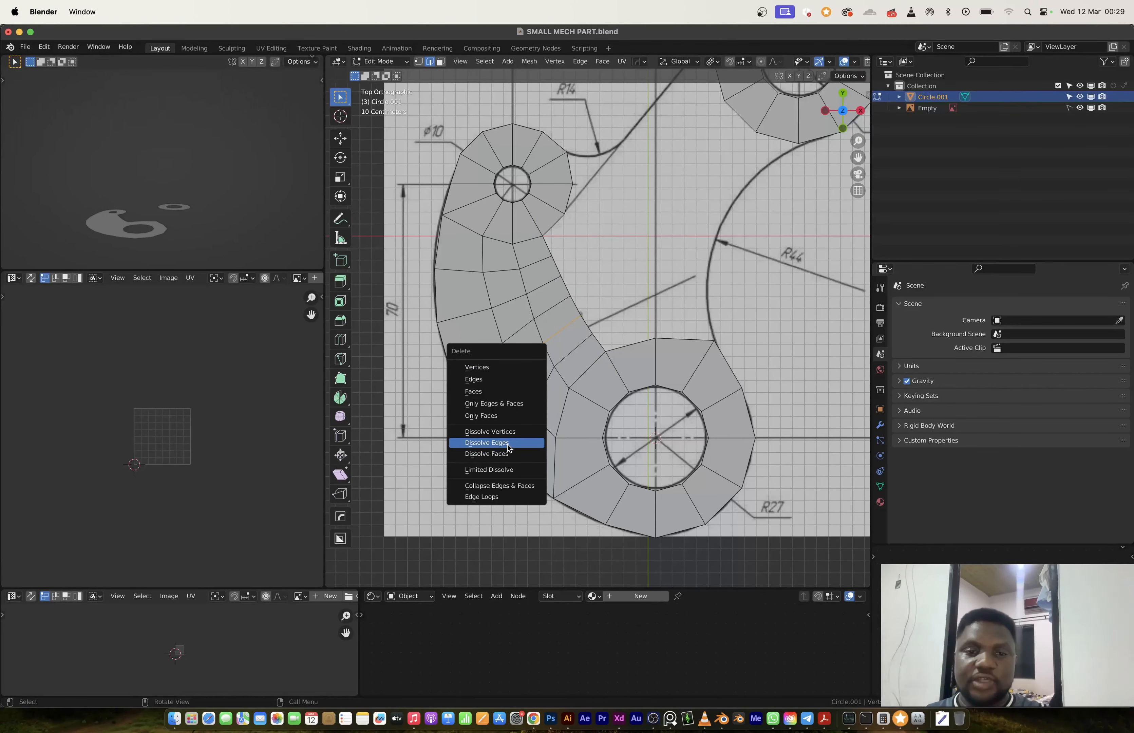
{"action": "left_click", "coordinate": [508, 444]}
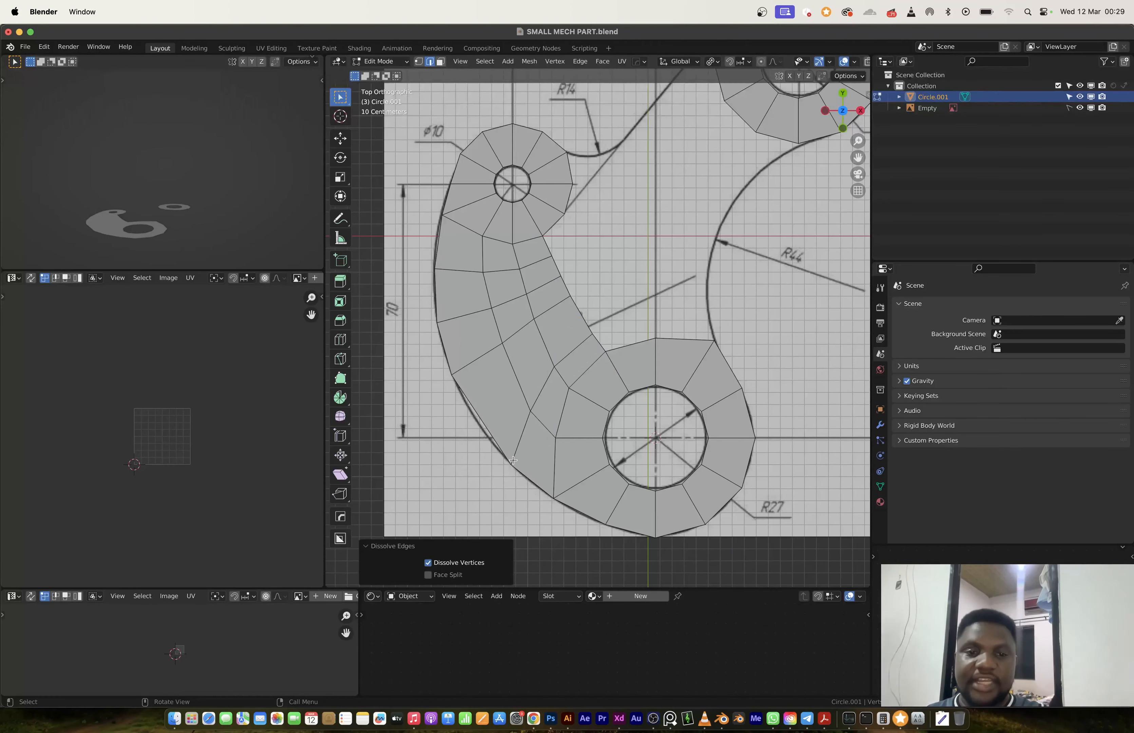
Select the outer R73 edge chain between the two rings and redistribute its vertices with LoopTools Space.
{"action": "key", "text": "1"}
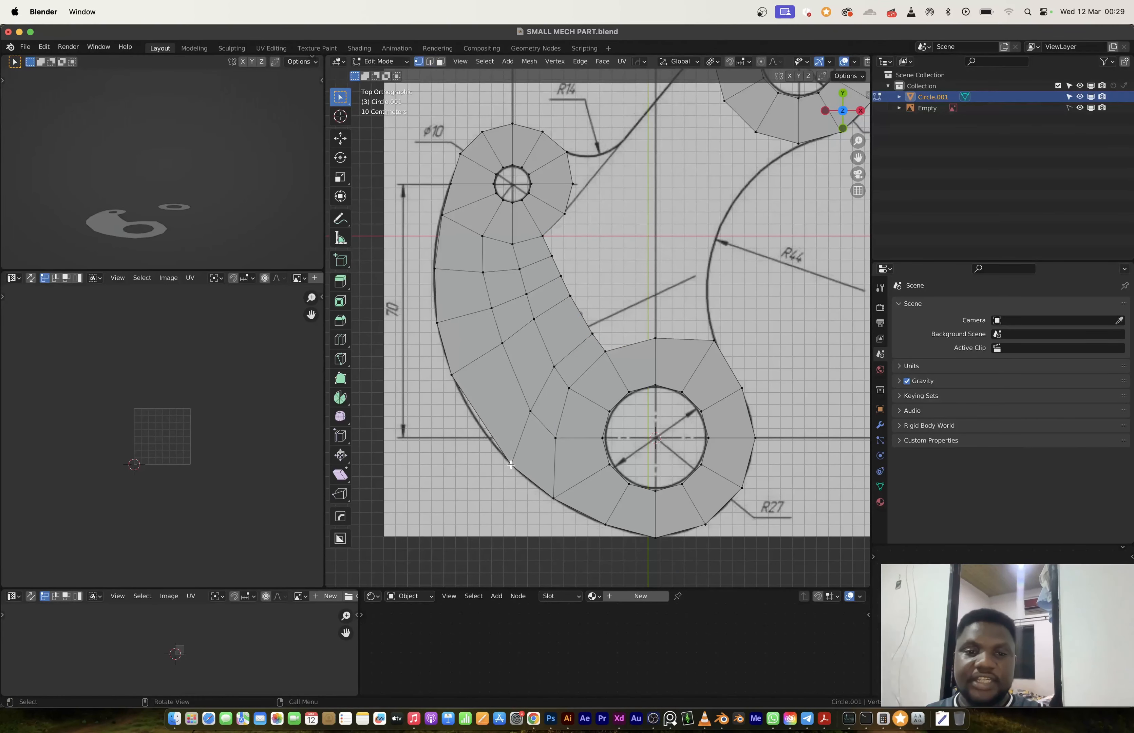
{"action": "left_click", "coordinate": [511, 463]}
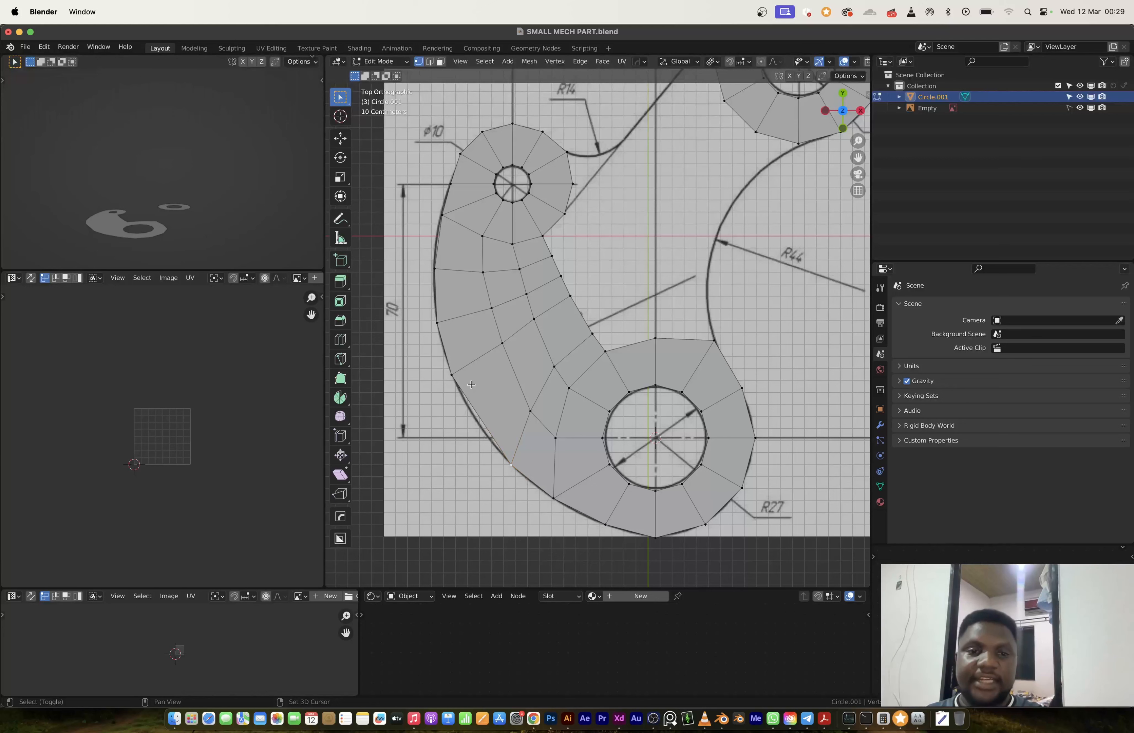
{"action": "left_click", "coordinate": [443, 265], "text": "shift"}
{"action": "right_click", "coordinate": [443, 266]}
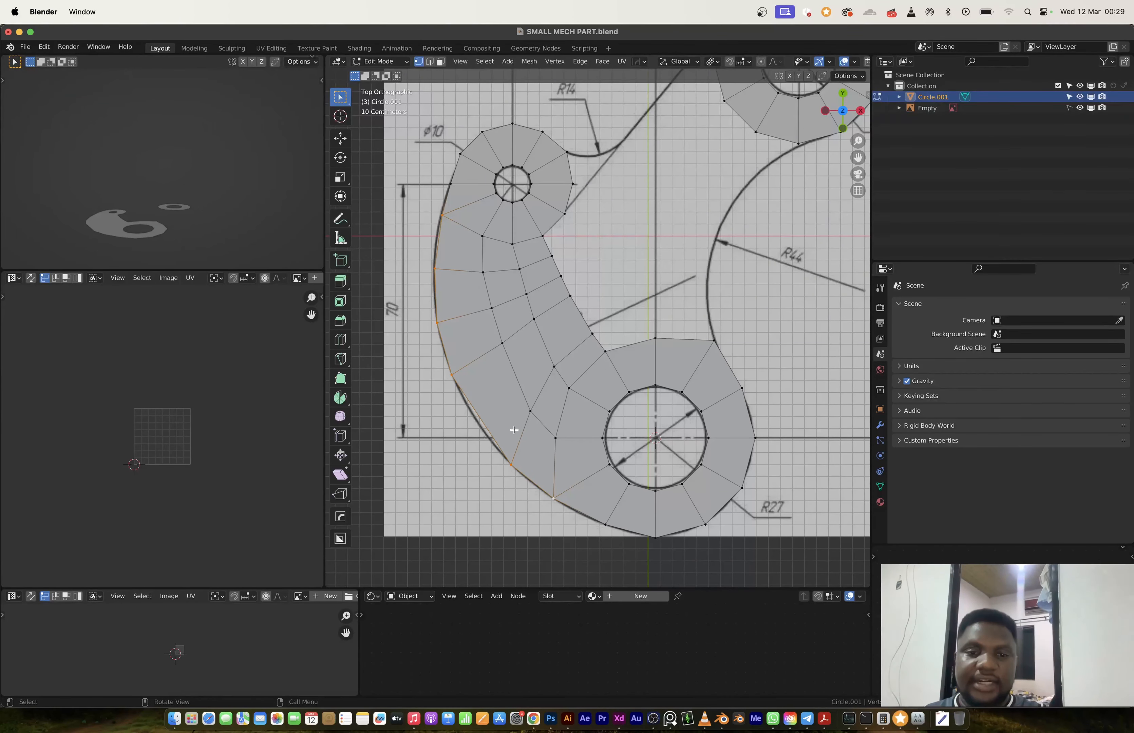
{"action": "right_click", "coordinate": [527, 464]}
{"action": "mouse_move", "coordinate": [529, 419]}
{"action": "left_click", "coordinate": [567, 496]}
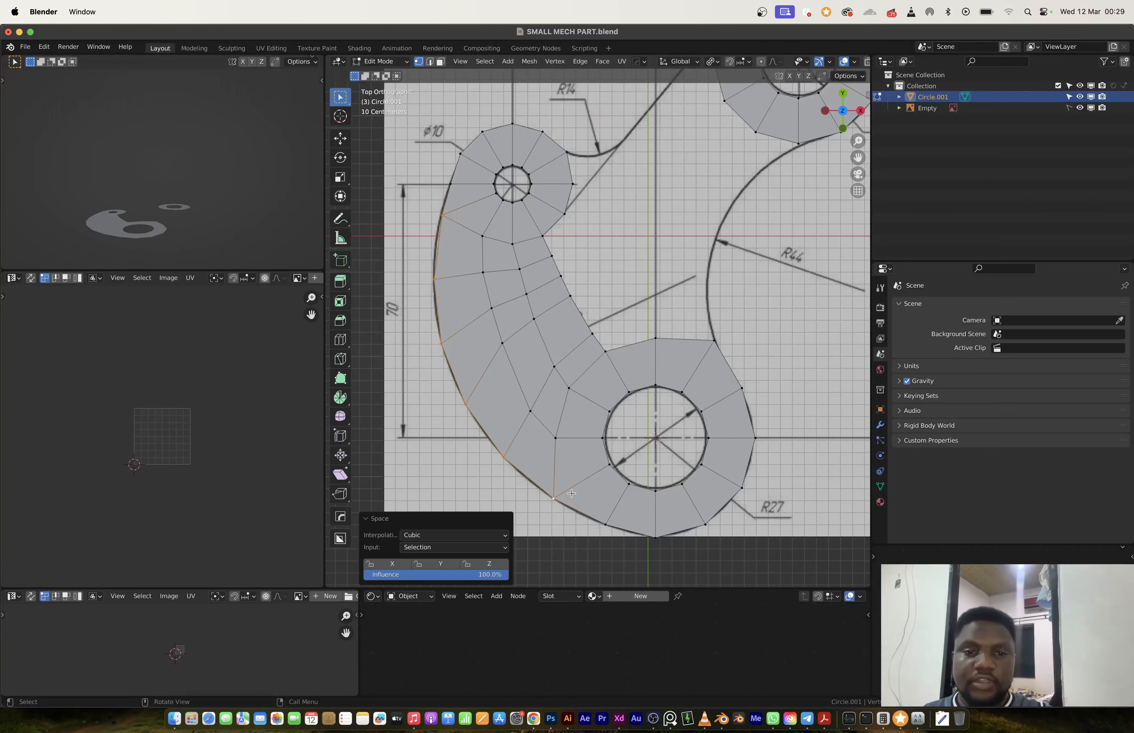
Select the second chain from the Ø28 ring's leftmost vertex to the Ø10 ring and even it out with LoopTools Space.
{"action": "left_click", "coordinate": [551, 435]}
{"action": "right_click", "coordinate": [484, 247]}
{"action": "mouse_move", "coordinate": [484, 248]}
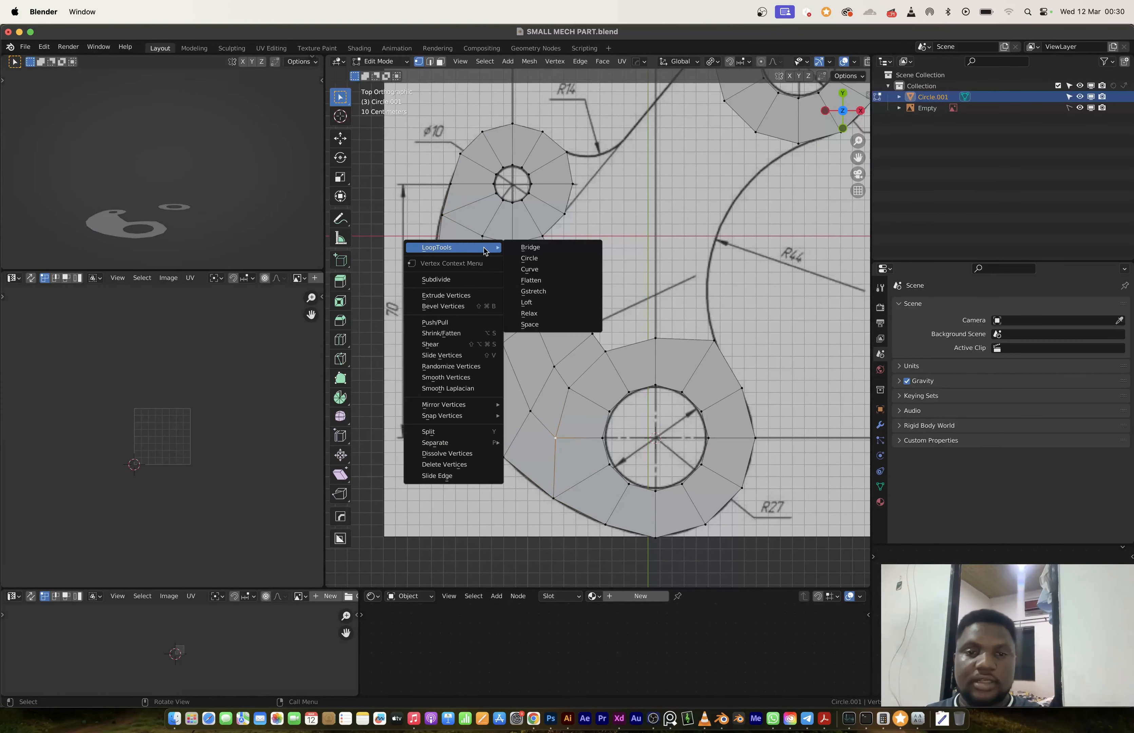
{"action": "key", "text": "Escape"}
{"action": "left_click", "coordinate": [483, 235], "text": "ctrl"}
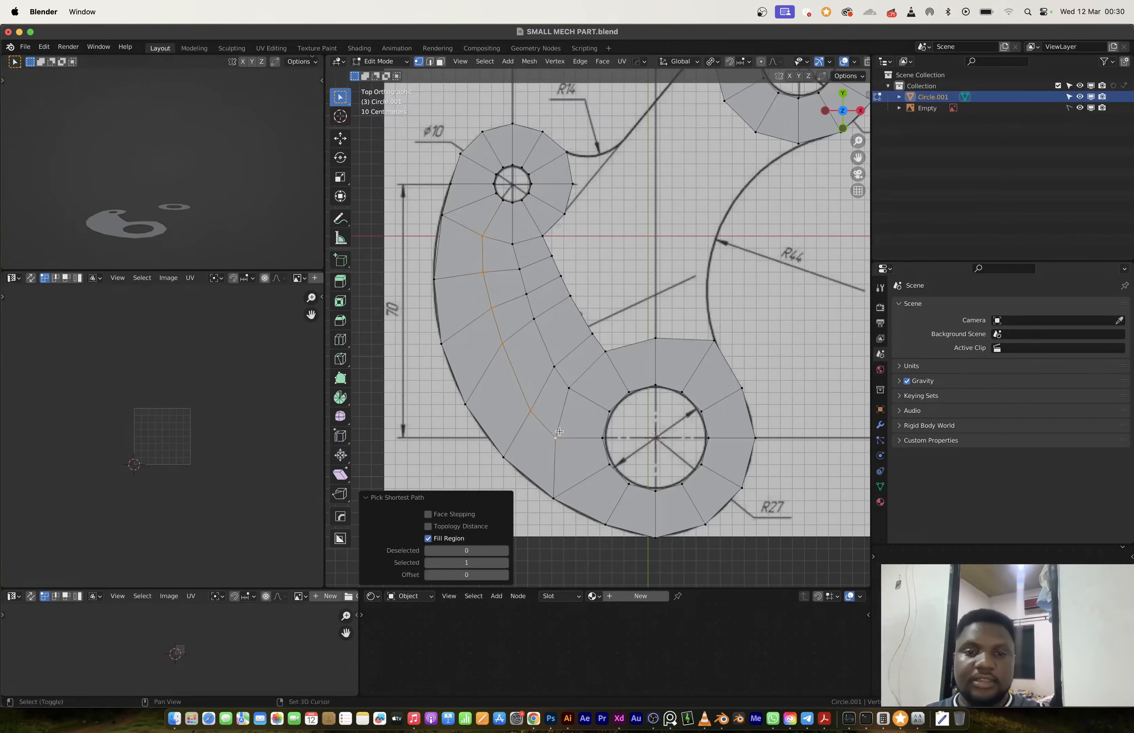
{"action": "right_click", "coordinate": [524, 418]}
{"action": "mouse_move", "coordinate": [524, 419]}
{"action": "left_click", "coordinate": [606, 499]}
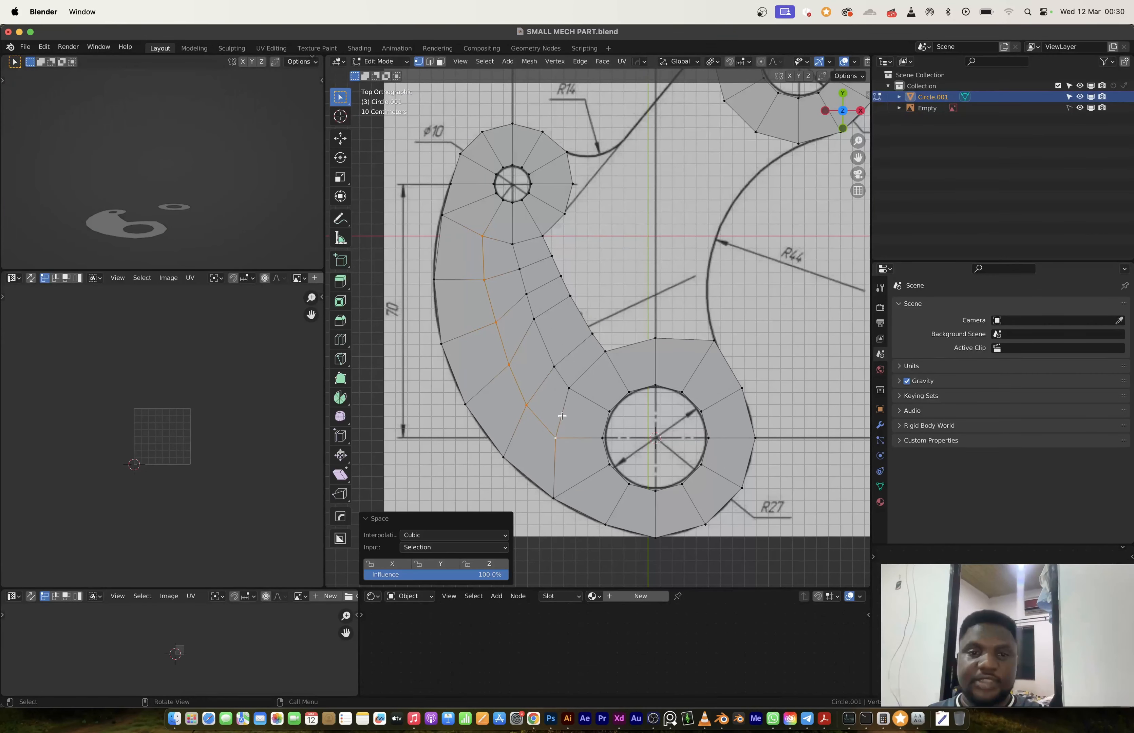
Even out the third chain and the arm's innermost edge chain between the two rings with LoopTools Space.
{"action": "left_click", "coordinate": [568, 388]}
{"action": "left_click", "coordinate": [512, 244], "text": "ctrl"}
{"action": "right_click", "coordinate": [507, 244]}
{"action": "mouse_move", "coordinate": [507, 244]}
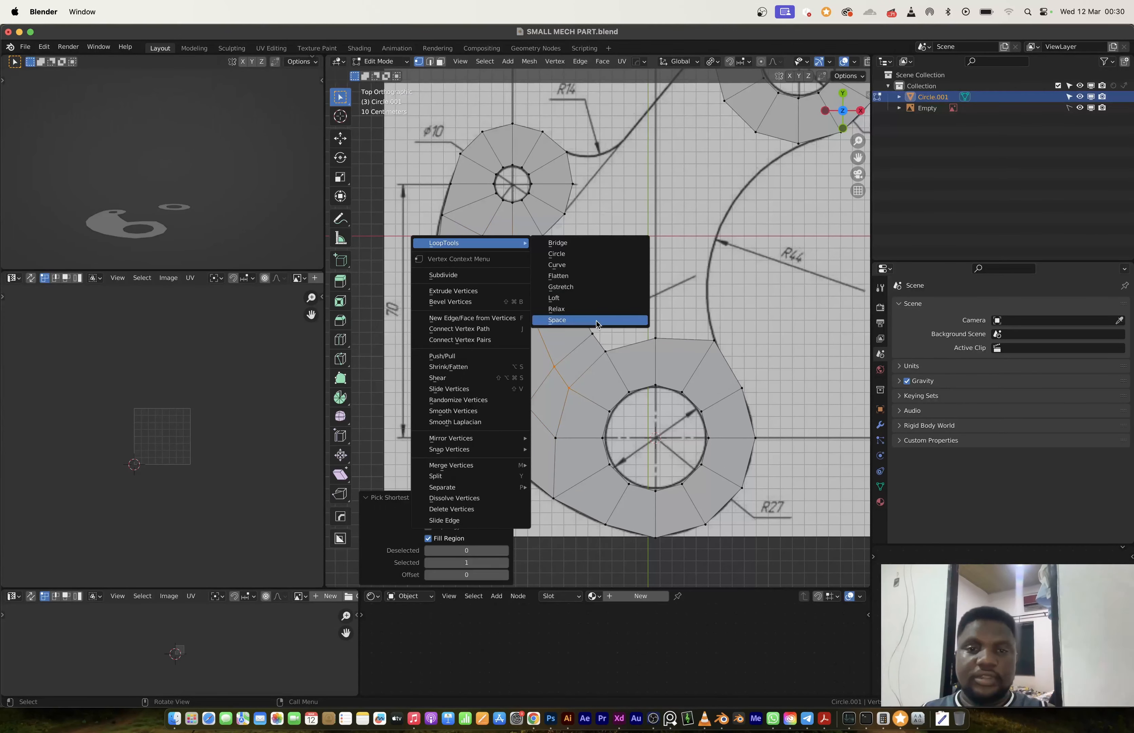
{"action": "left_click", "coordinate": [595, 321]}
{"action": "left_click", "coordinate": [605, 351]}
{"action": "left_click", "coordinate": [543, 235], "text": "ctrl"}
{"action": "right_click", "coordinate": [542, 240]}
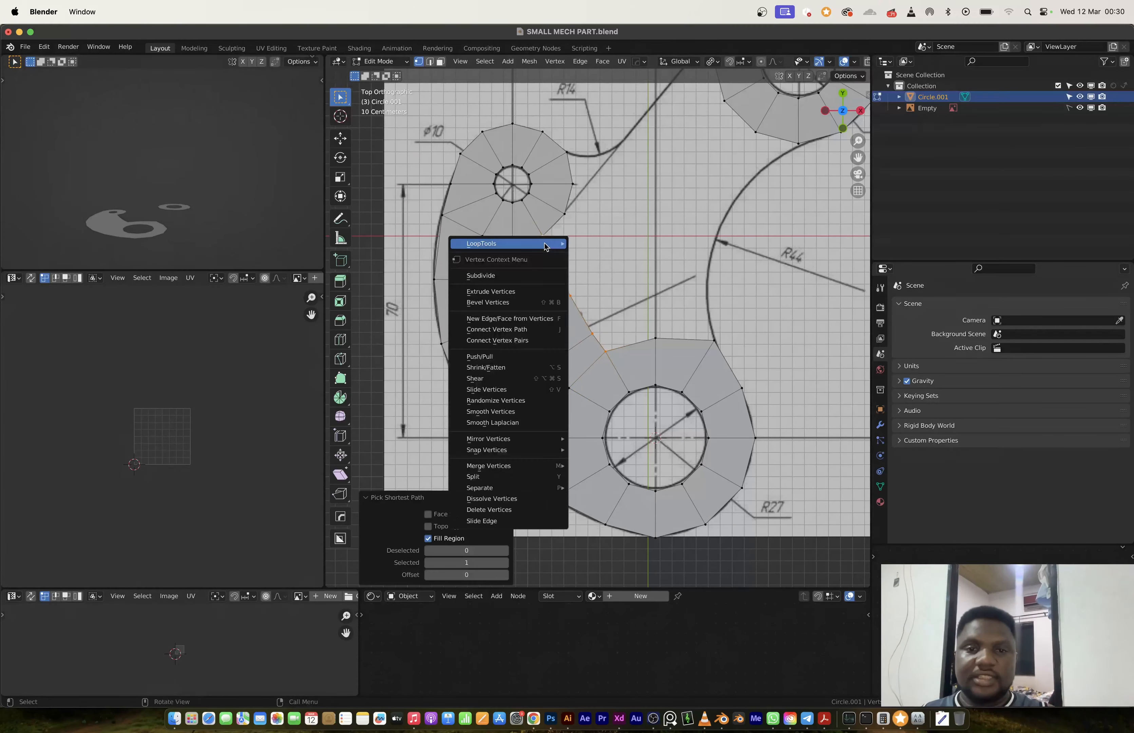
{"action": "left_click", "coordinate": [599, 318]}
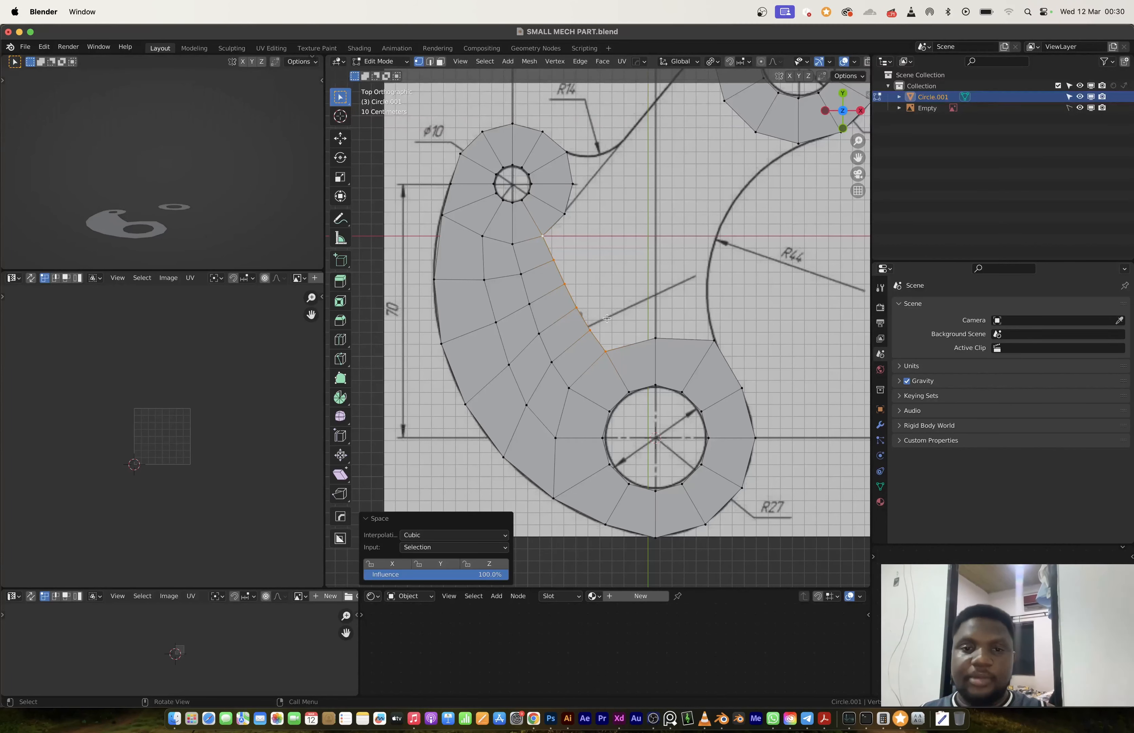
Extrude the innermost edge's interior vertices about 0.37 m in X and 0.21 m in Y, then rotate the new edge about 10.5° counterclockwise.
{"action": "left_click_drag", "start_coordinate": [538, 251], "coordinate": [606, 334]}
{"action": "left_click", "coordinate": [576, 295], "text": "ctrl+shift"}
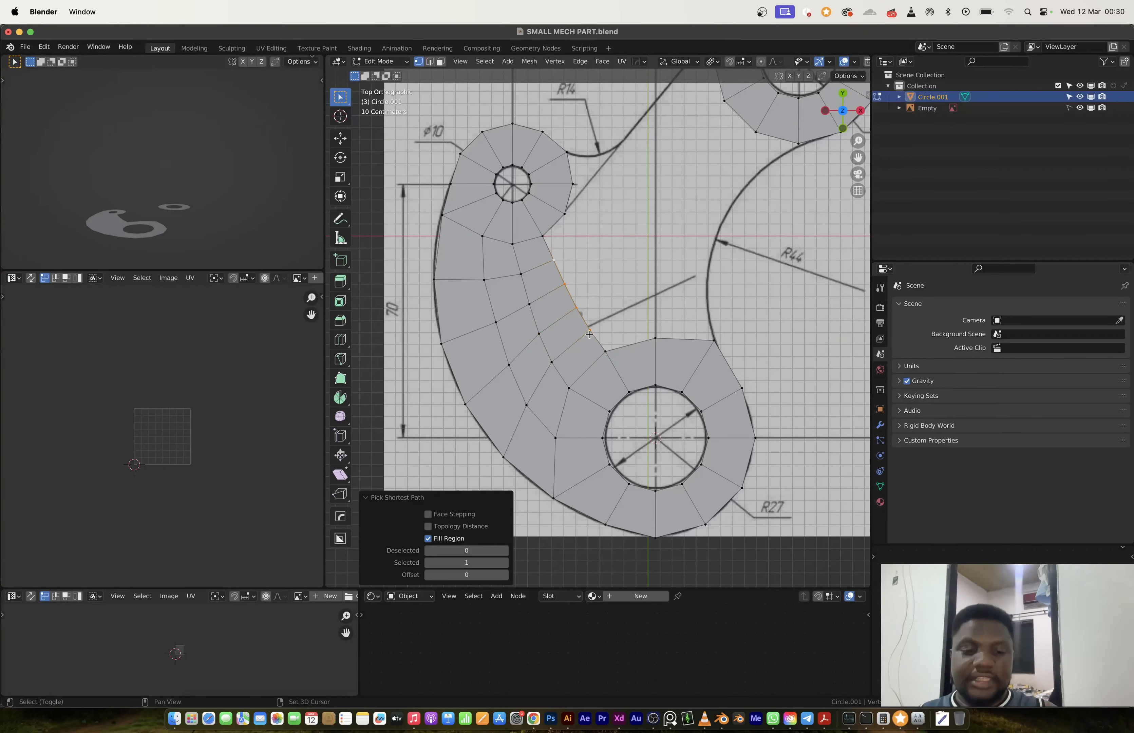
{"action": "key", "text": "g"}
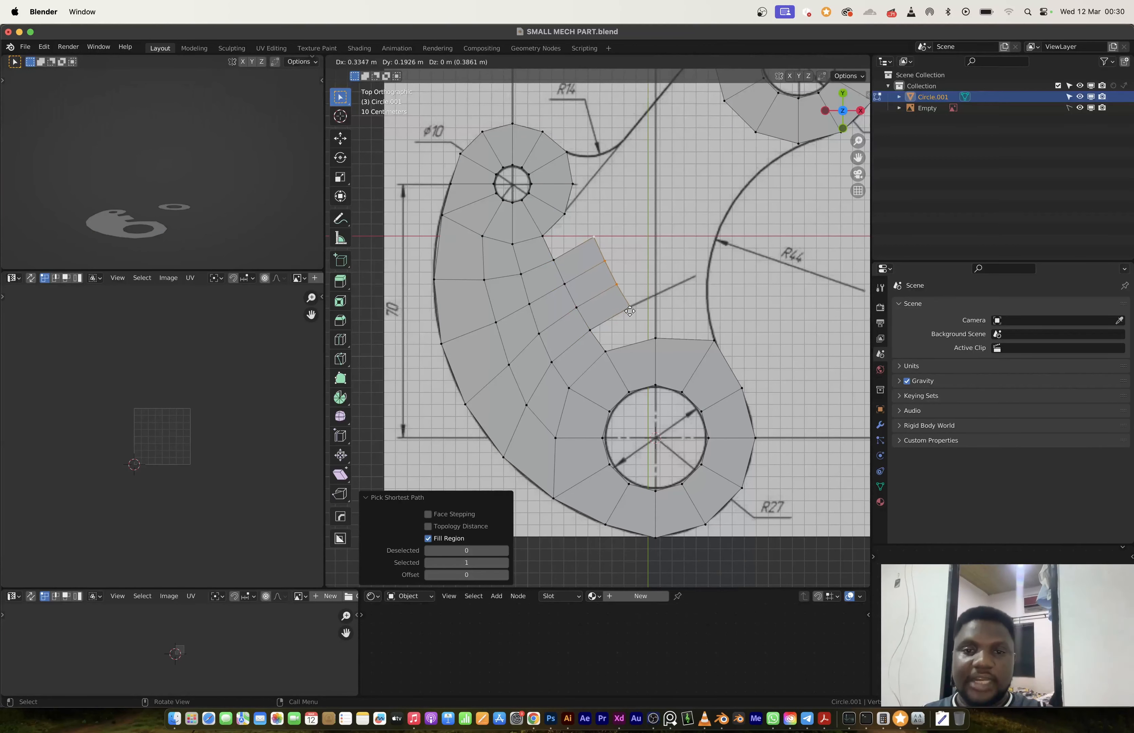
{"action": "left_click", "coordinate": [637, 305]}
{"action": "key", "text": "r"}
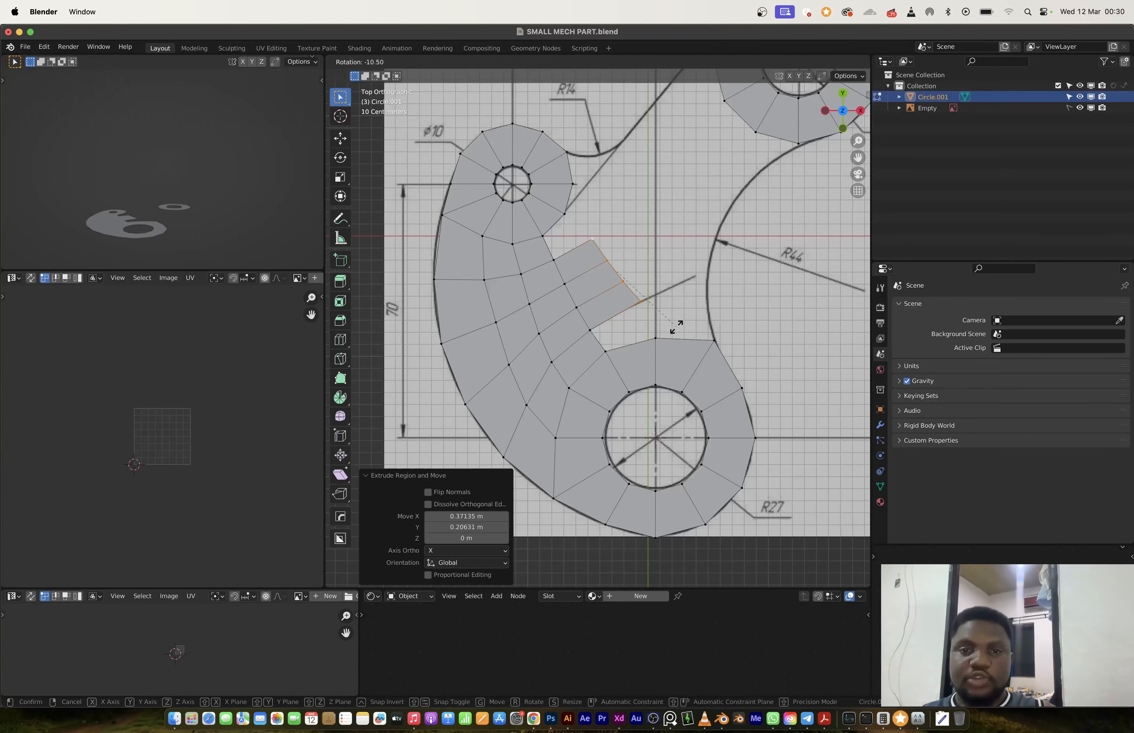
{"action": "left_click", "coordinate": [676, 327]}
Fill the gaps at both ends of the extruded strip with faces, joining it to the Ø10 ring and to the Ø28 ring's top vertex.
{"action": "left_click", "coordinate": [566, 220]}
{"action": "left_click", "coordinate": [543, 236], "text": "shift"}
{"action": "left_click", "coordinate": [553, 260], "text": "shift"}
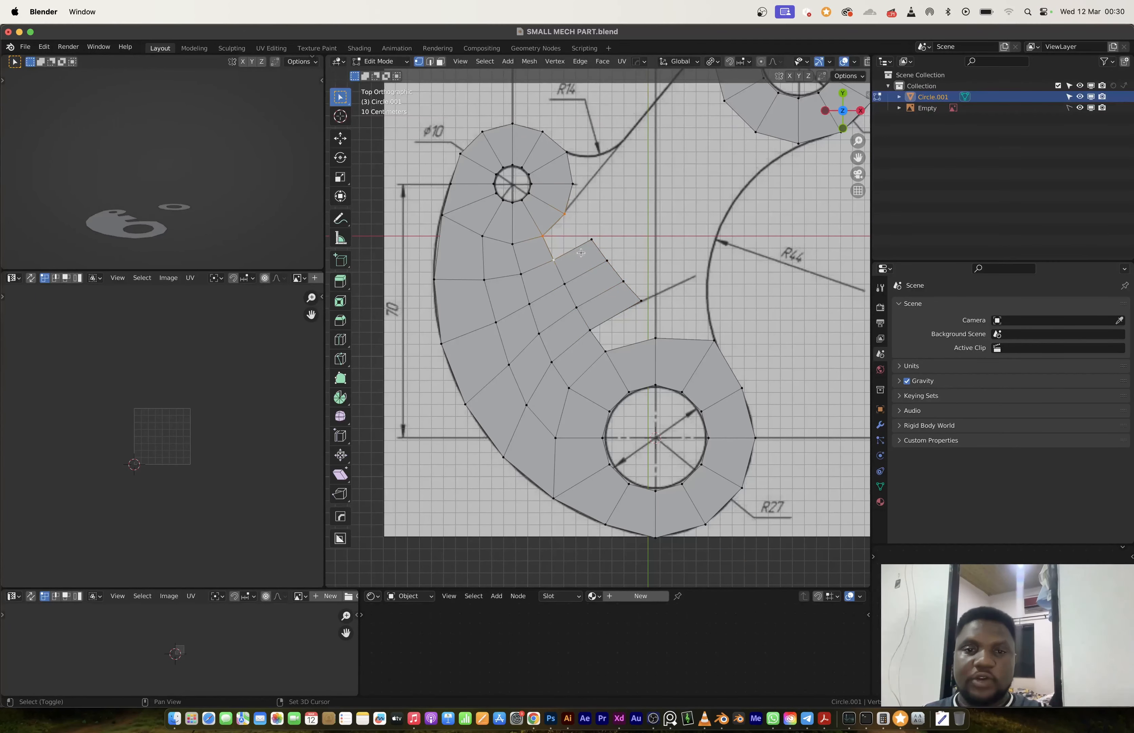
{"action": "key", "text": "f"}
{"action": "left_click", "coordinate": [641, 302]}
{"action": "left_click", "coordinate": [589, 330], "text": "shift"}
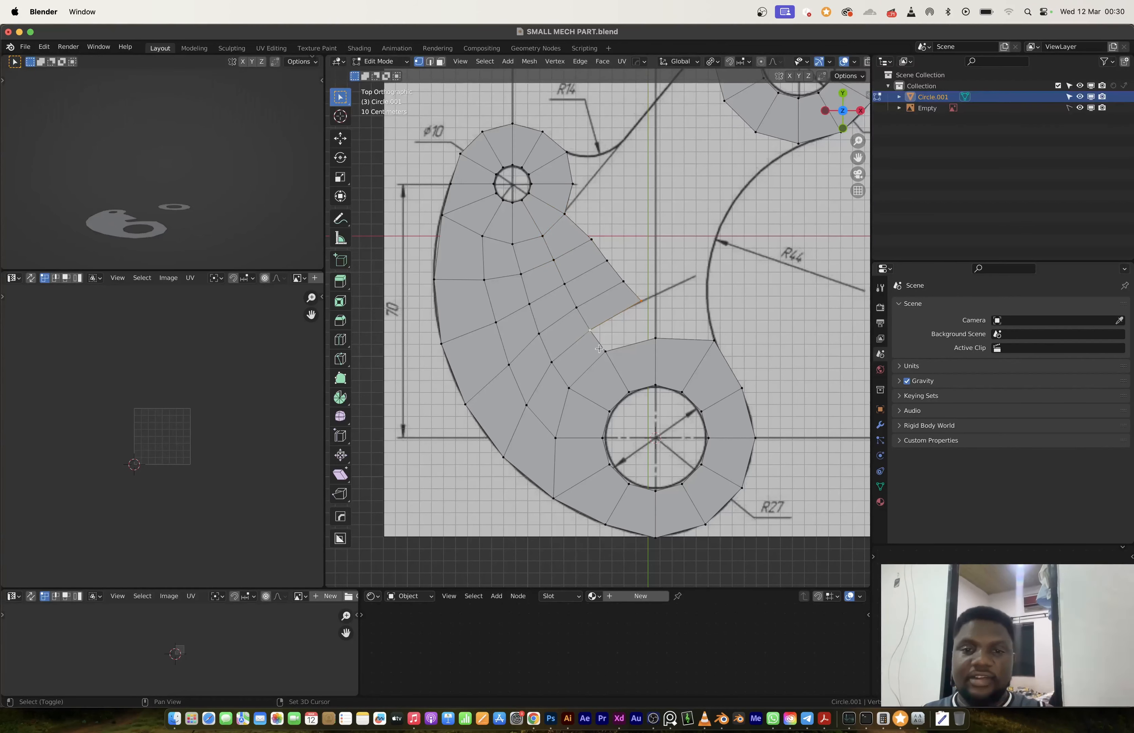
{"action": "left_click", "coordinate": [605, 351], "text": "shift"}
{"action": "left_click", "coordinate": [655, 336], "text": "shift"}
{"action": "key", "text": "f"}
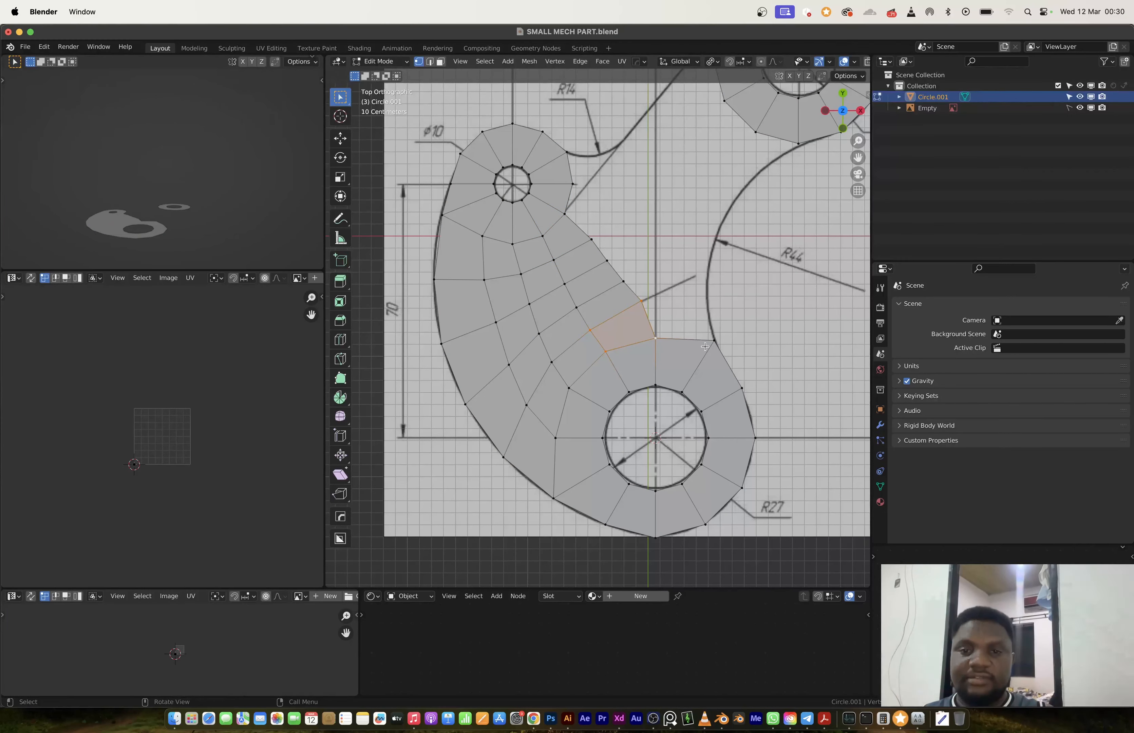
Nudge the Ø21 ring's bottom vertex onto the R44 arc and move its leftmost vertex about -0.16 m in X and 0.05 m in Y.
{"action": "middle_click_drag", "start_coordinate": [811, 129], "coordinate": [735, 240], "text": "shift"}
{"action": "left_click", "coordinate": [727, 256]}
{"action": "key", "text": "g"}
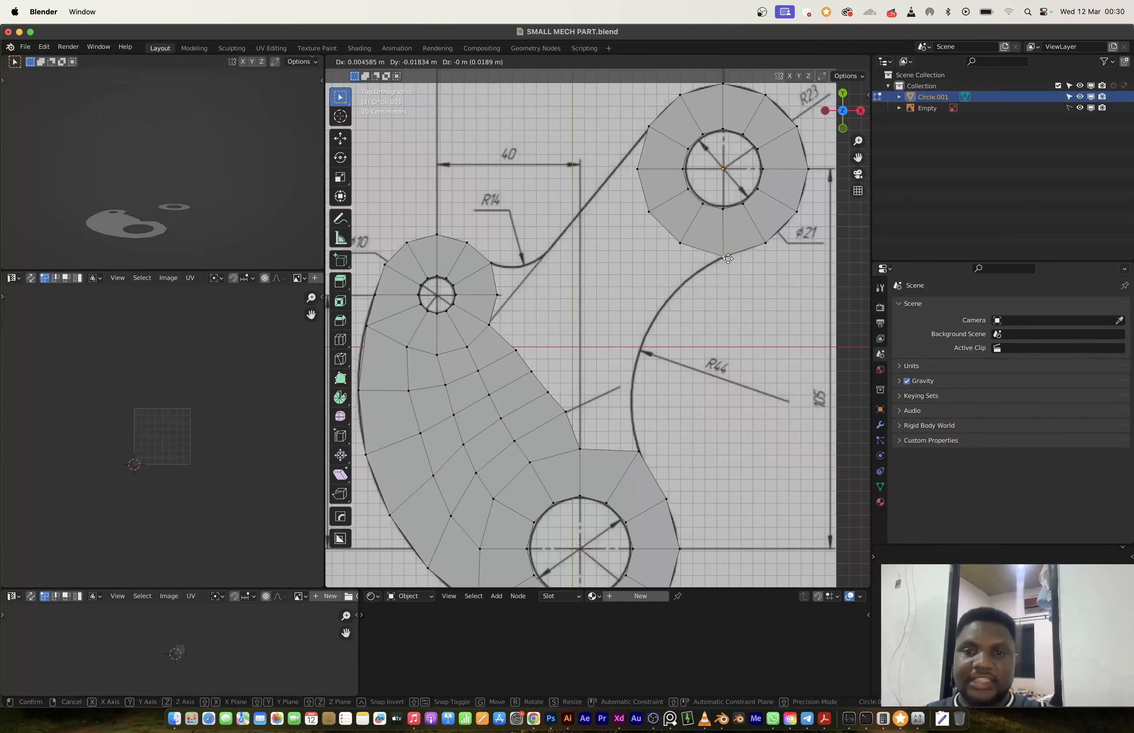
{"action": "left_click", "coordinate": [728, 258]}
{"action": "left_click", "coordinate": [638, 167]}
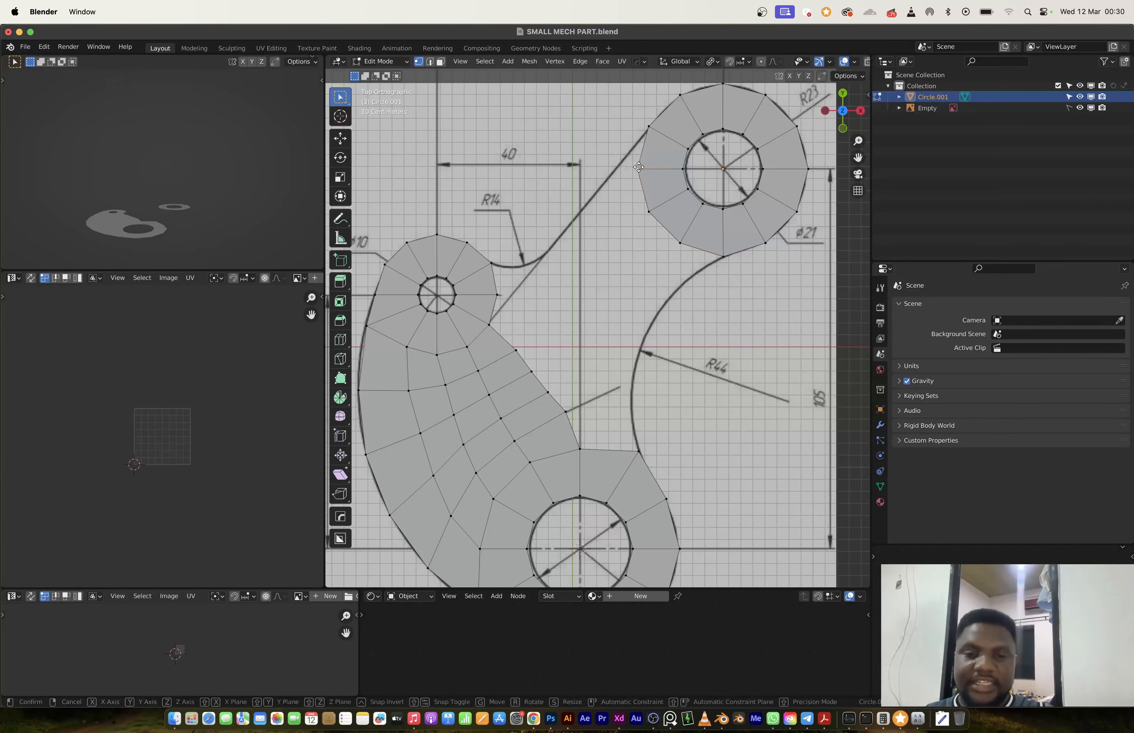
{"action": "key", "text": "g"}
{"action": "left_click", "coordinate": [619, 162]}
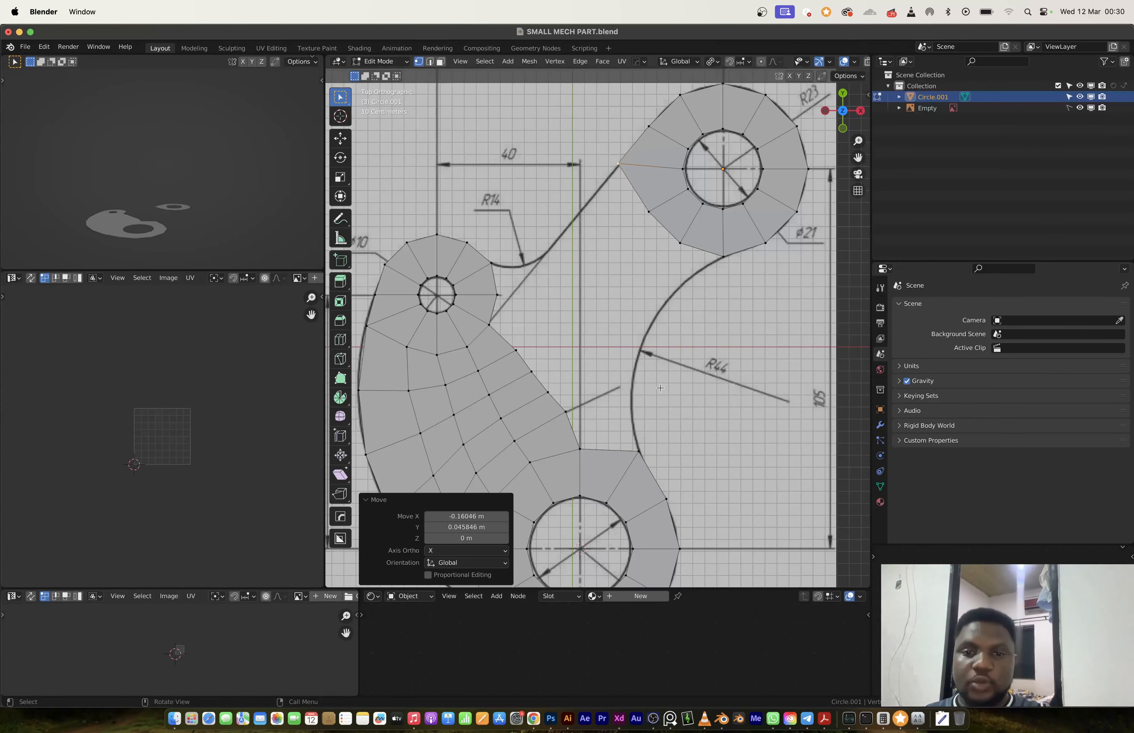
Extrude a chain of four vertices from the Ø28 ring along the R44 arc and join it to the Ø21 ring's bottom vertex.
{"action": "left_click", "coordinate": [636, 462]}
{"action": "key", "text": "g"}
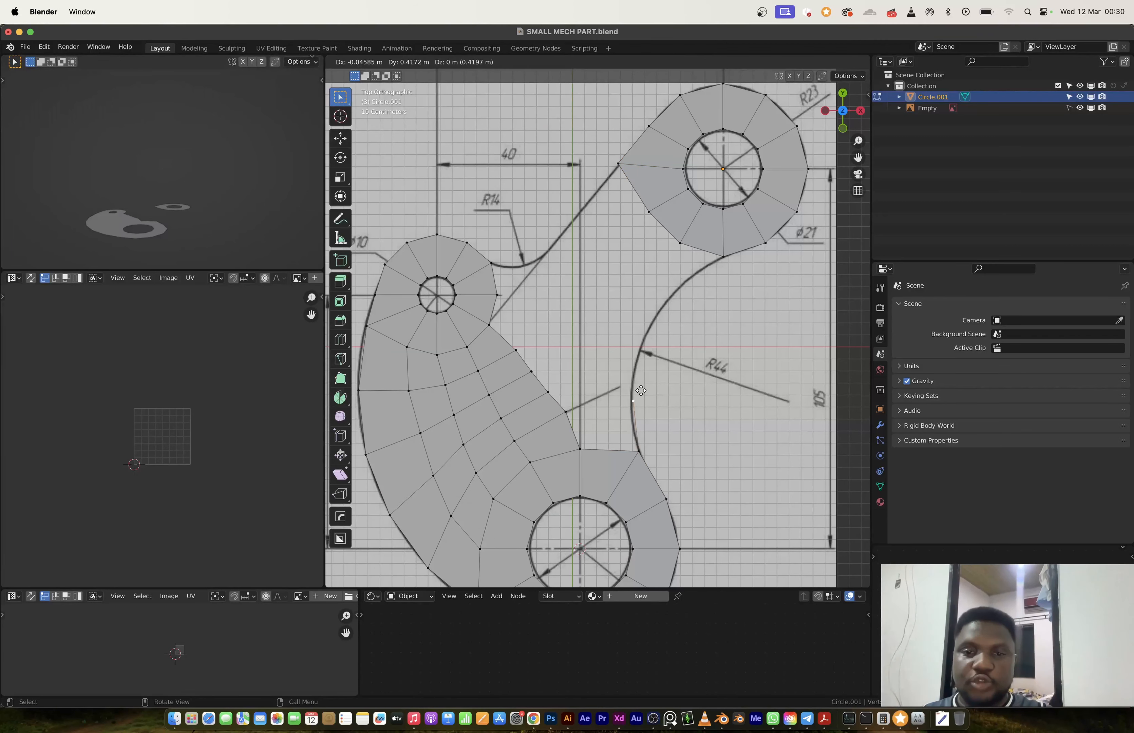
{"action": "left_click", "coordinate": [640, 390]}
{"action": "key", "text": "e"}
{"action": "left_click", "coordinate": [648, 368]}
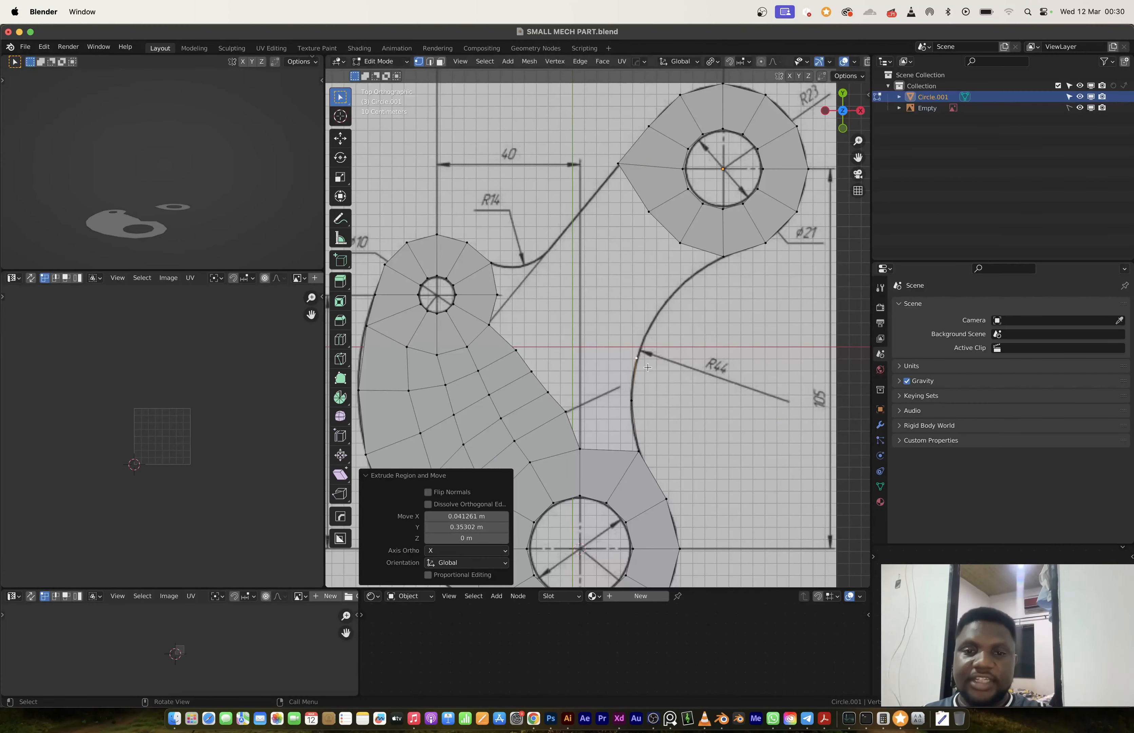
{"action": "key", "text": "e"}
{"action": "left_click", "coordinate": [672, 317]}
{"action": "key", "text": "e"}
{"action": "left_click", "coordinate": [707, 283]}
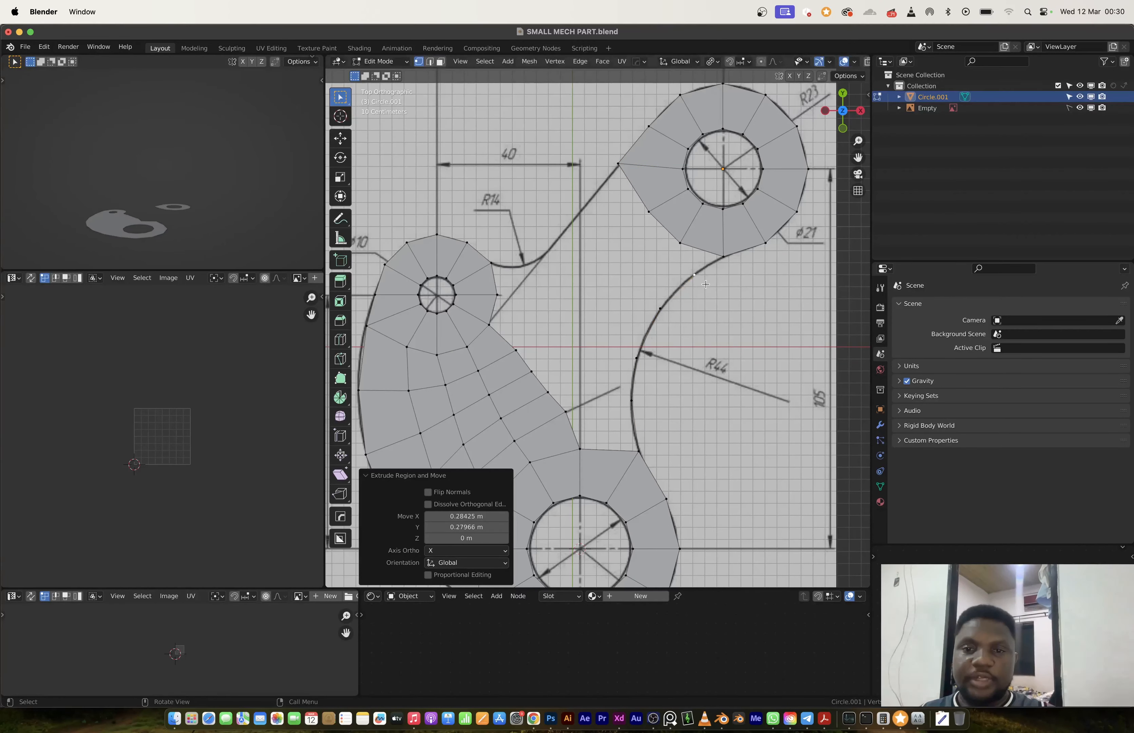
{"action": "left_click", "coordinate": [732, 260], "text": "shift"}
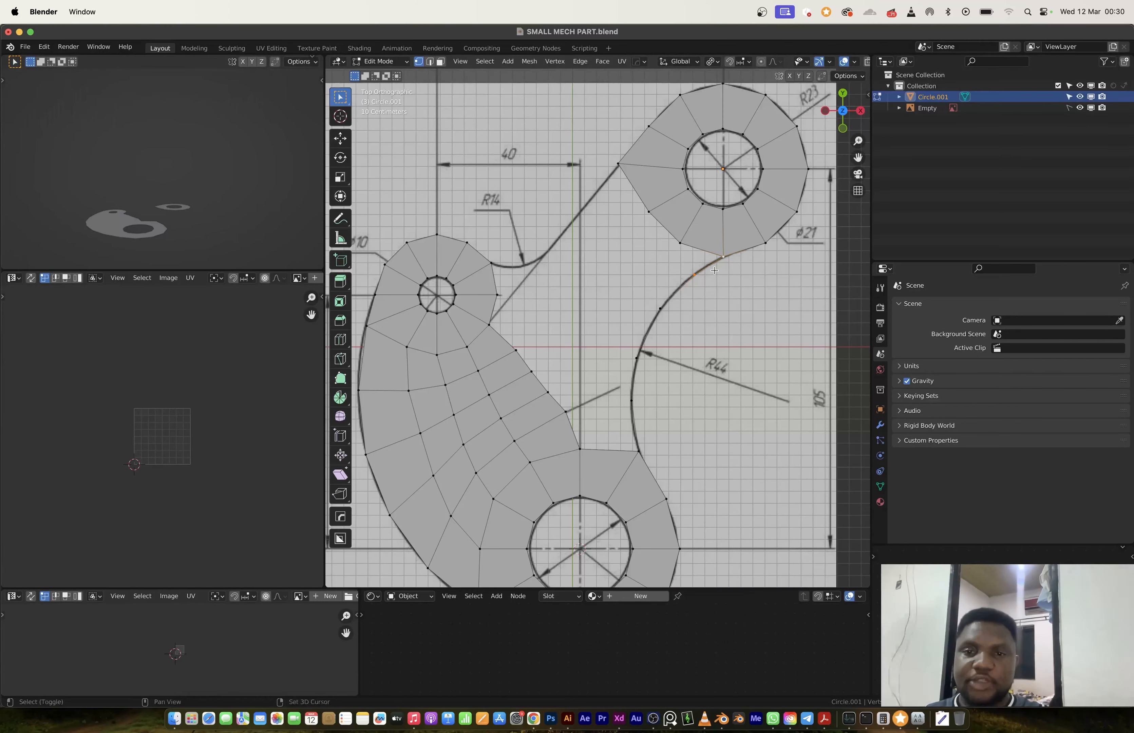
Select the R44 edge chain between the Ø21 and Ø28 rings and redistribute its vertices with LoopTools Space.
{"action": "left_click", "coordinate": [631, 401], "text": "ctrl+shift"}
{"action": "right_click", "coordinate": [638, 451]}
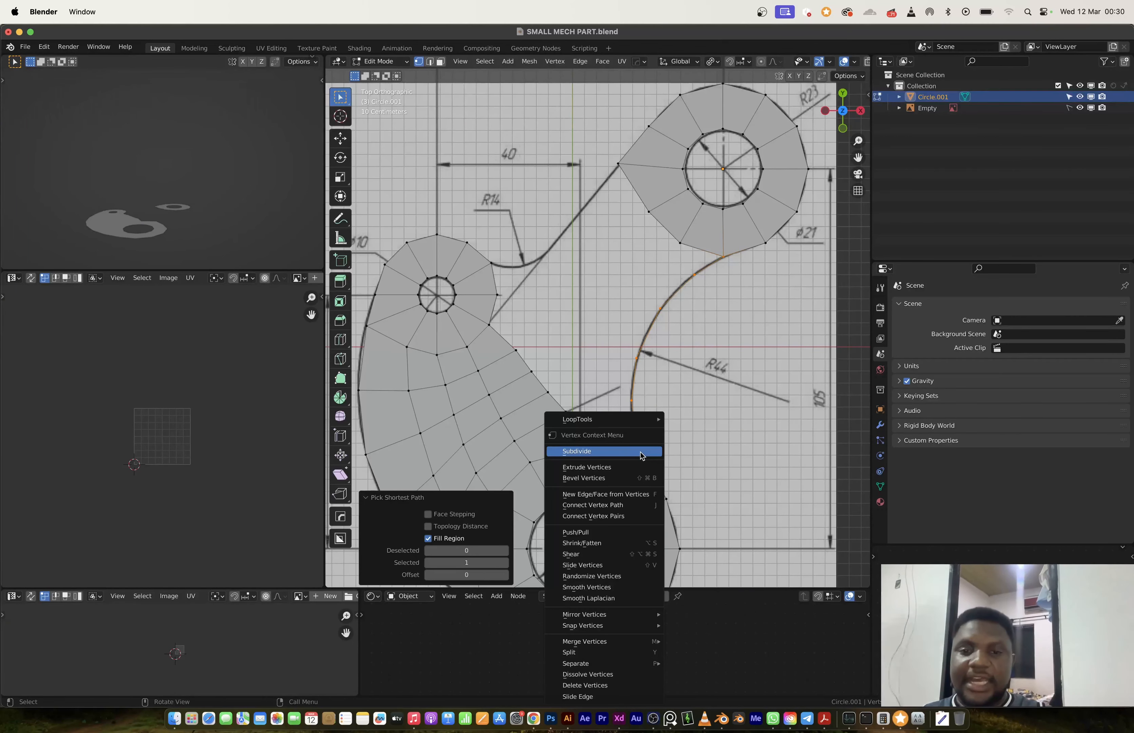
{"action": "mouse_move", "coordinate": [639, 418]}
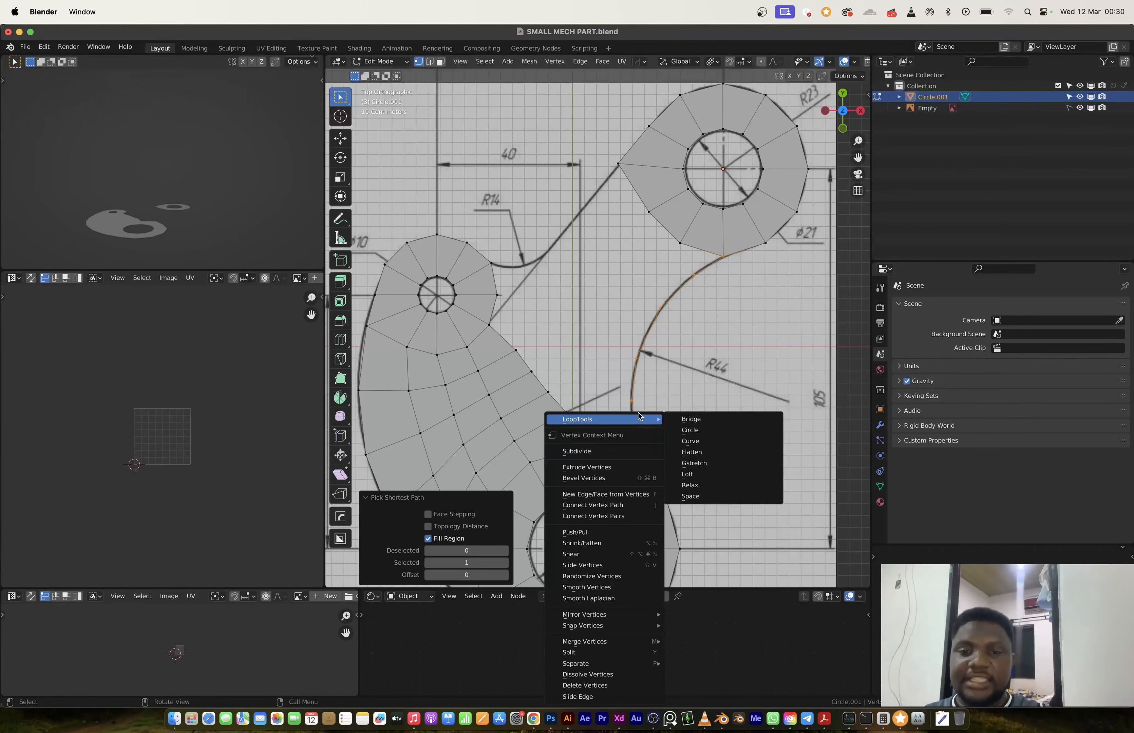
{"action": "left_click", "coordinate": [695, 496]}
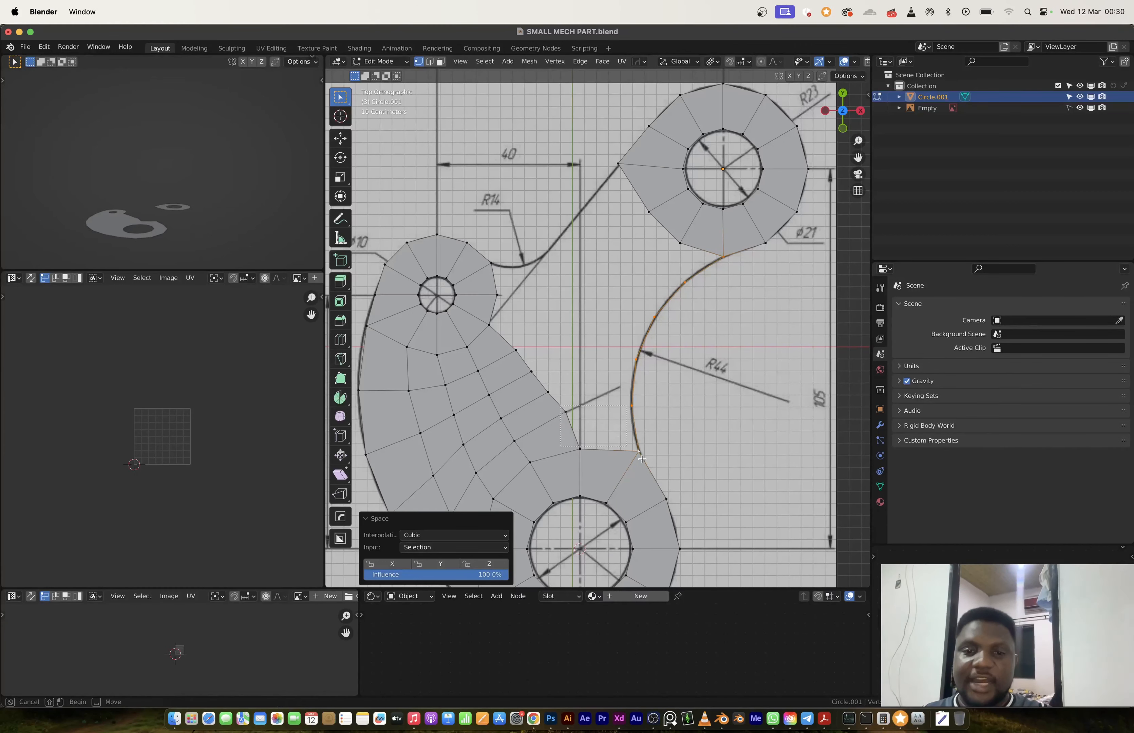
Fill the face between the Ø28 ring's top and the R44 chain, then move its inner corner about 0.12 m in X and -0.02 m in Y.
{"action": "left_click_drag", "start_coordinate": [658, 468], "coordinate": [646, 460]}
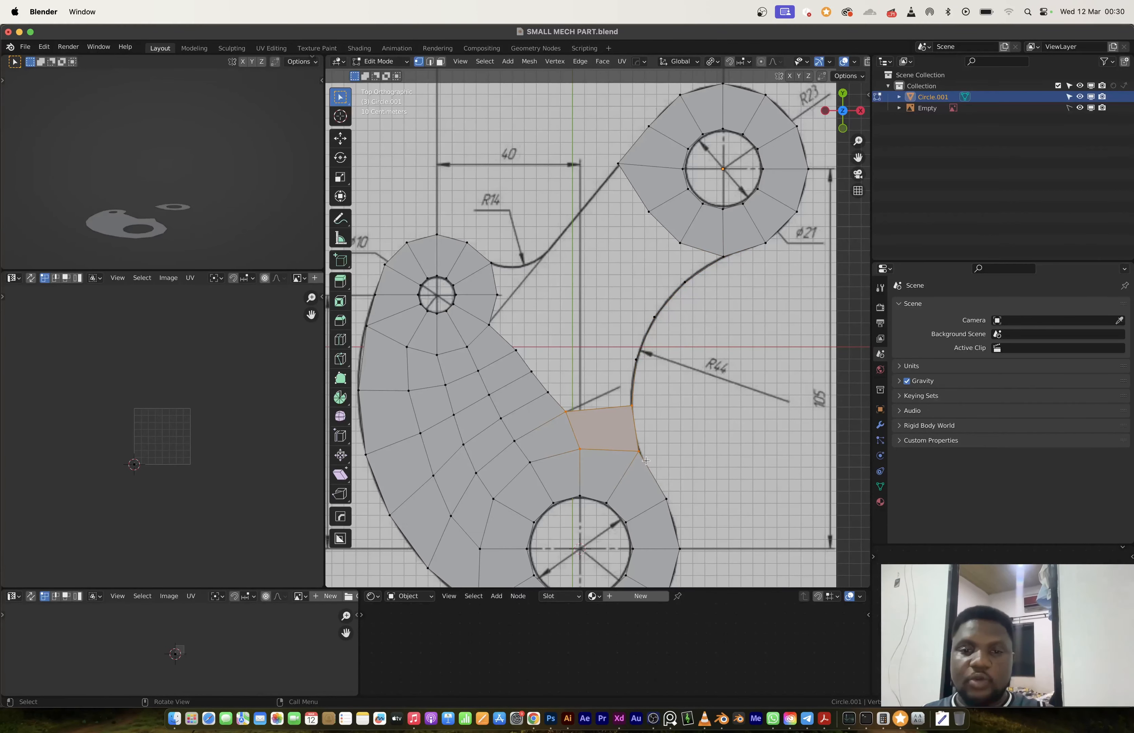
{"action": "left_click", "coordinate": [567, 413]}
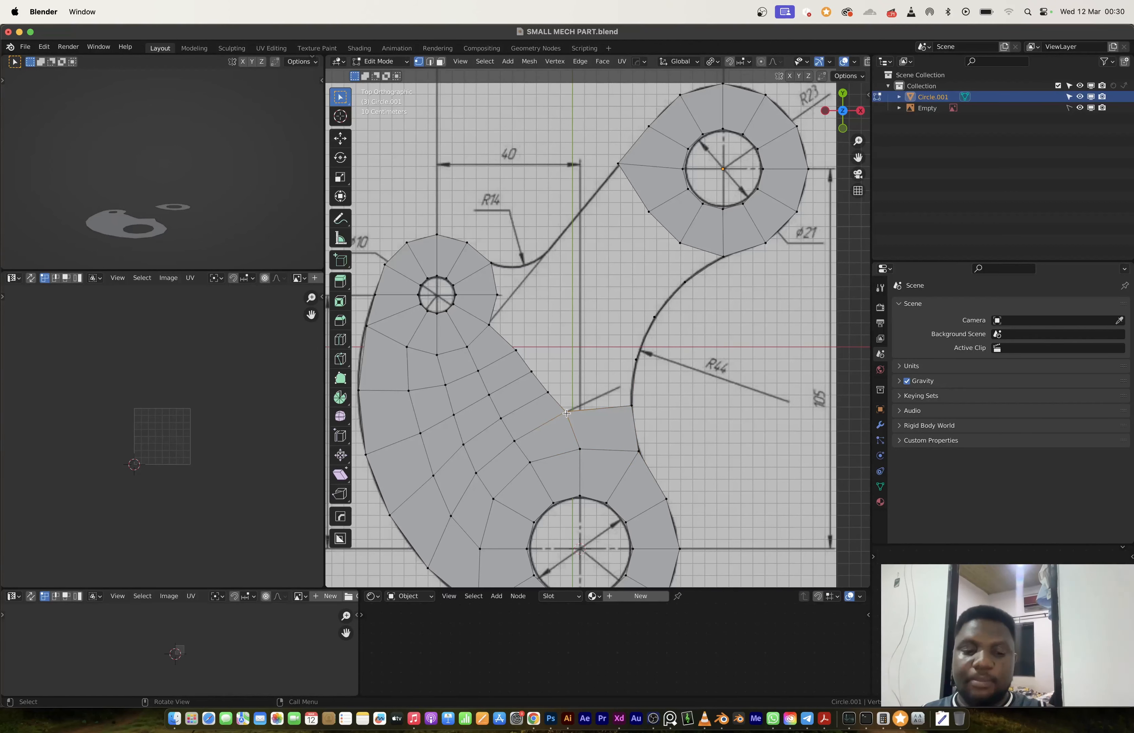
{"action": "left_click_drag", "start_coordinate": [567, 412], "coordinate": [581, 417]}
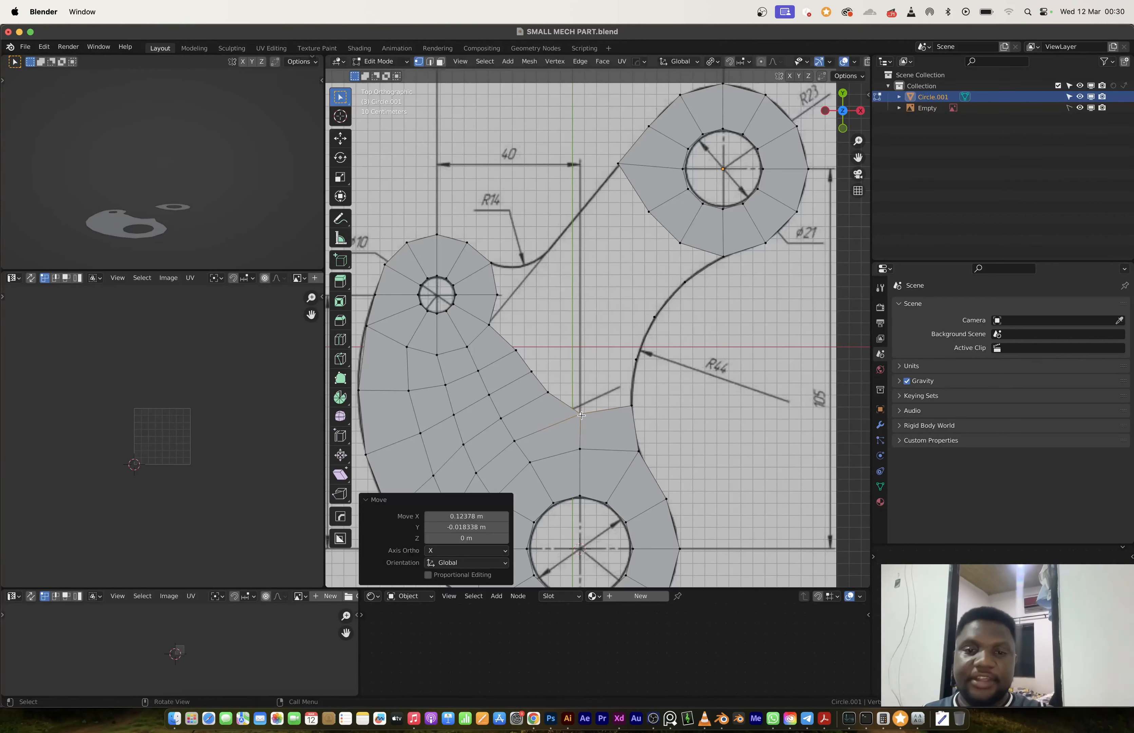
Extrude three vertices from the moved inner corner toward the Ø21 ring, running roughly parallel to the R44 chain.
{"action": "key", "text": "e"}
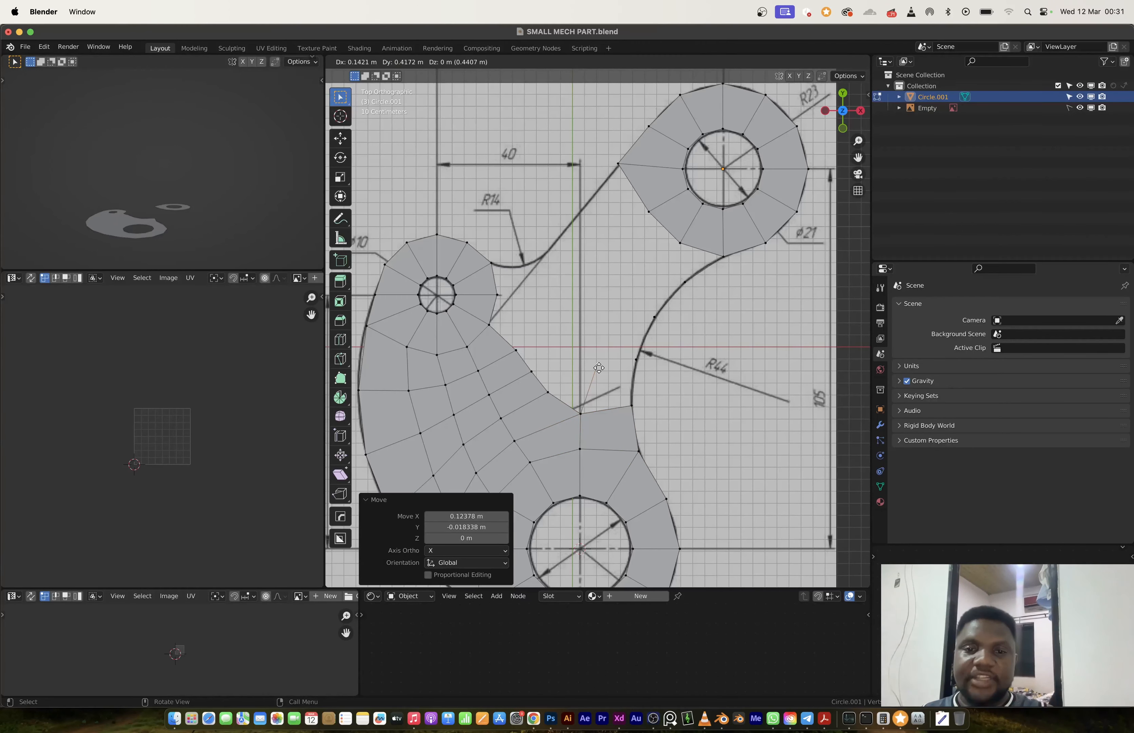
{"action": "left_click", "coordinate": [598, 365]}
{"action": "key", "text": "e"}
{"action": "left_click", "coordinate": [617, 311]}
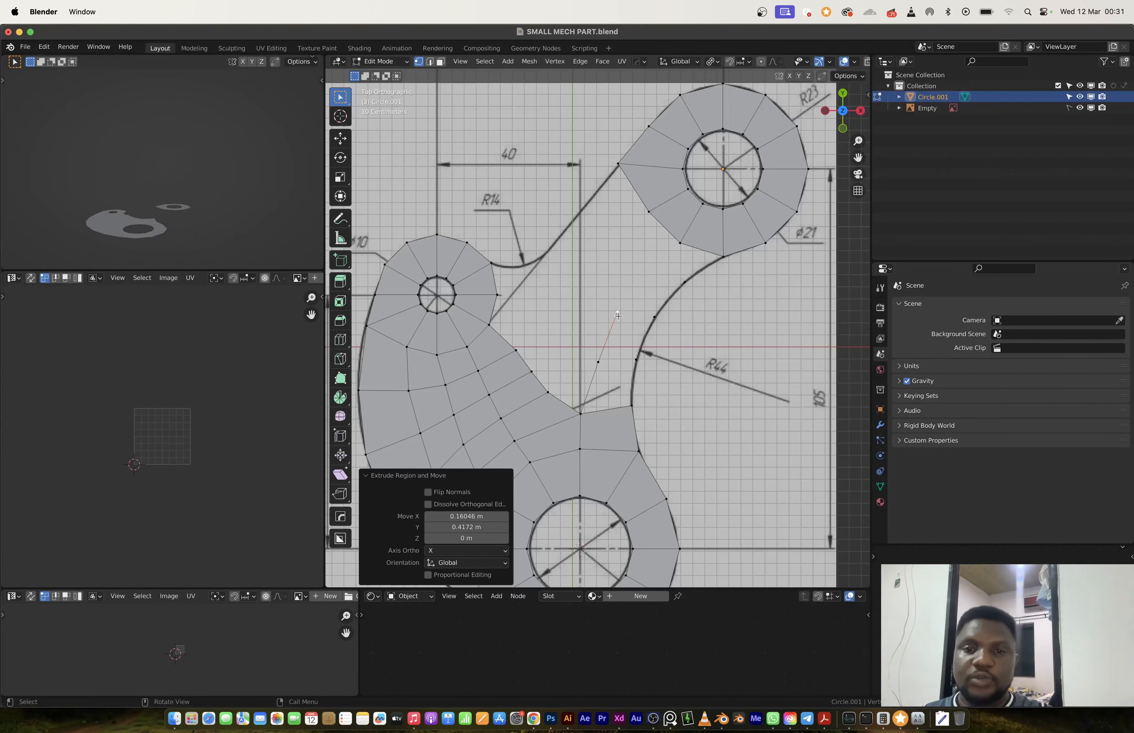
{"action": "key", "text": "e"}
{"action": "left_click", "coordinate": [653, 265]}
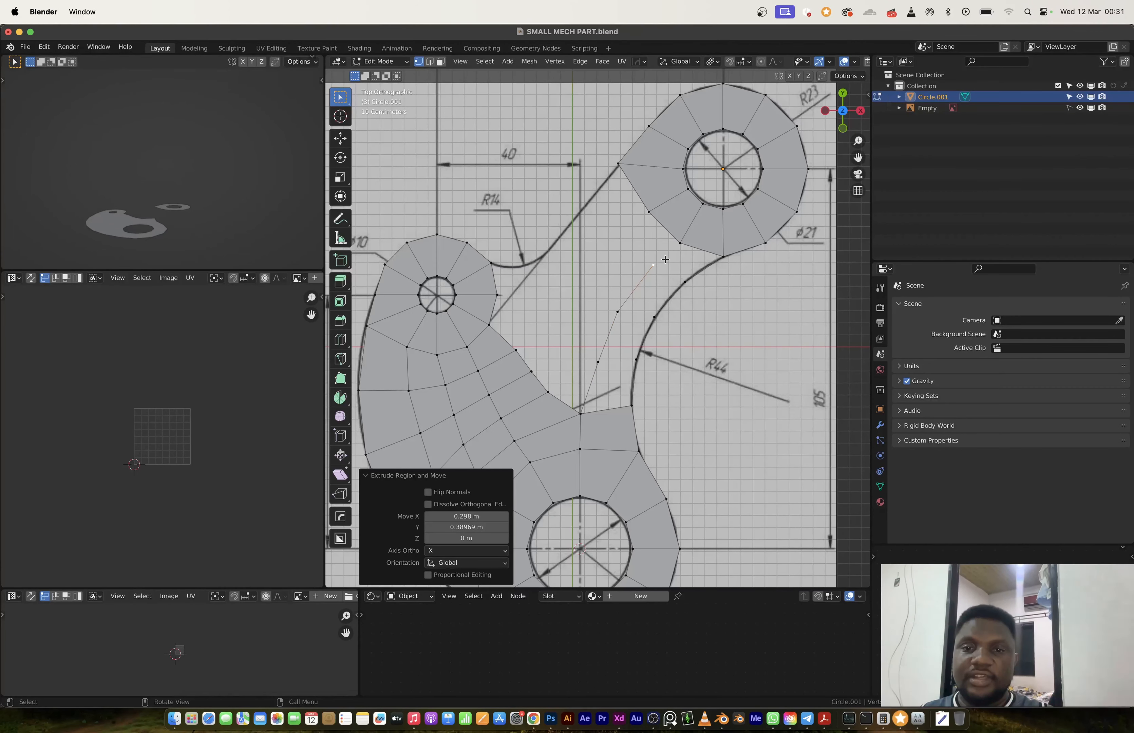
Fill the space between the inner chain and the R44 chain with a strip of faces connecting the Ø21 ring to the Ø28 ring.
{"action": "left_click_drag", "start_coordinate": [646, 241], "coordinate": [737, 290]}
{"action": "key", "text": "f"}
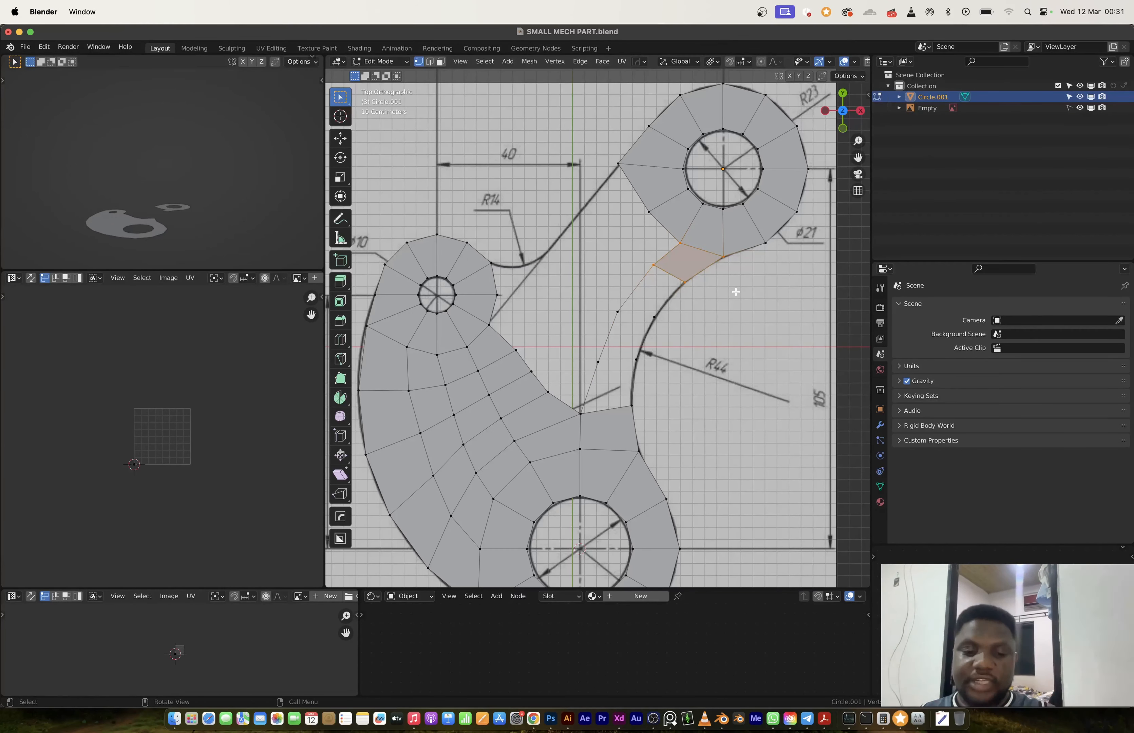
{"action": "key", "text": "2"}
{"action": "key", "text": "f"}
{"action": "key", "text": "f"}
{"action": "key", "text": "f"}
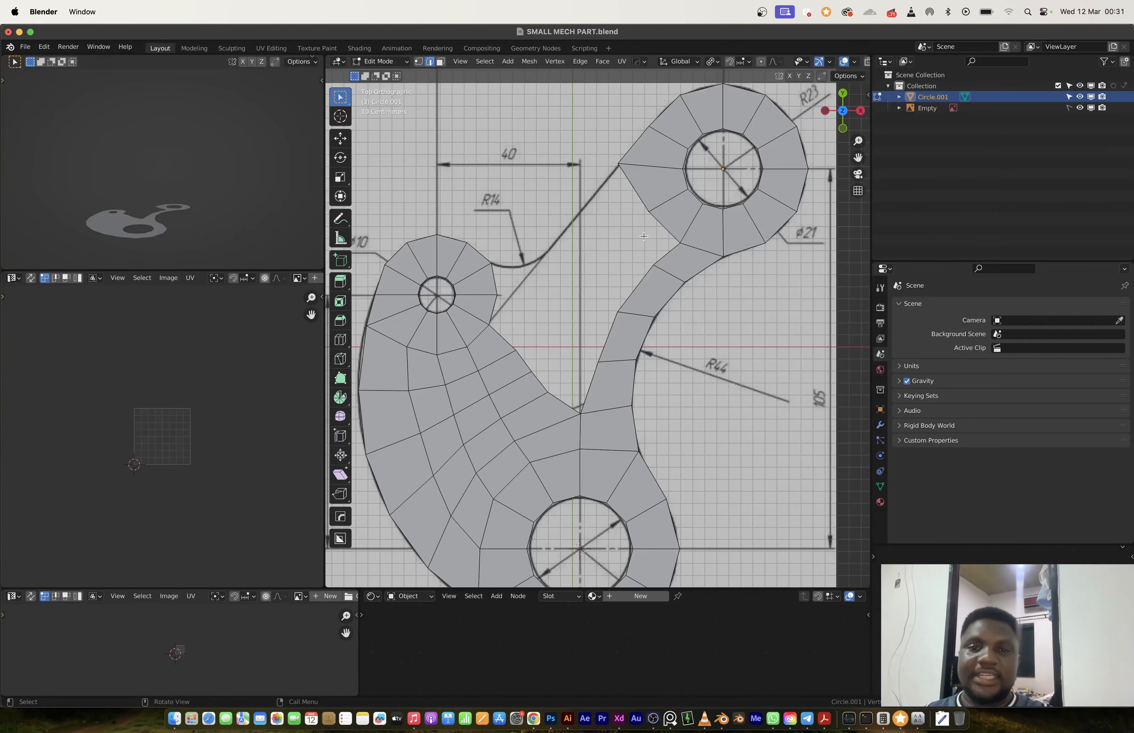
Extrude a chain of four vertices from the Ø10 ring along the R14 curve and sloping line, ending at the Ø21 ring's leftmost vertex.
{"action": "key", "text": "1"}
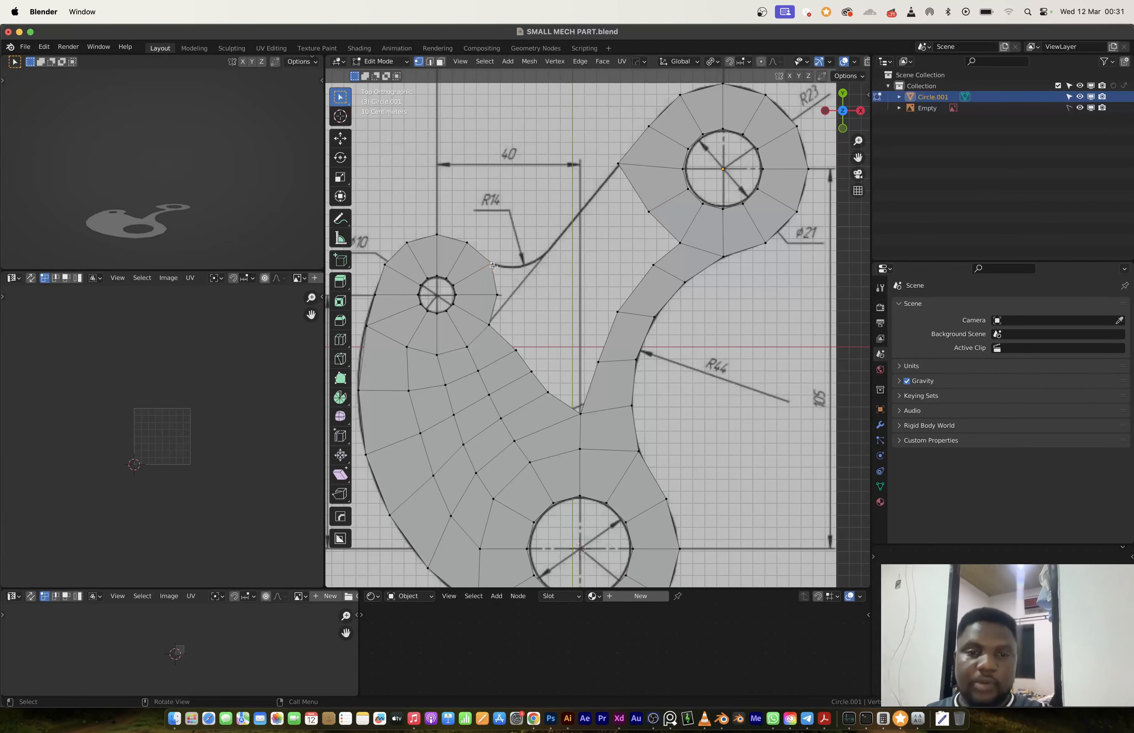
{"action": "key", "text": "e"}
{"action": "left_click", "coordinate": [513, 268]}
{"action": "key", "text": "e"}
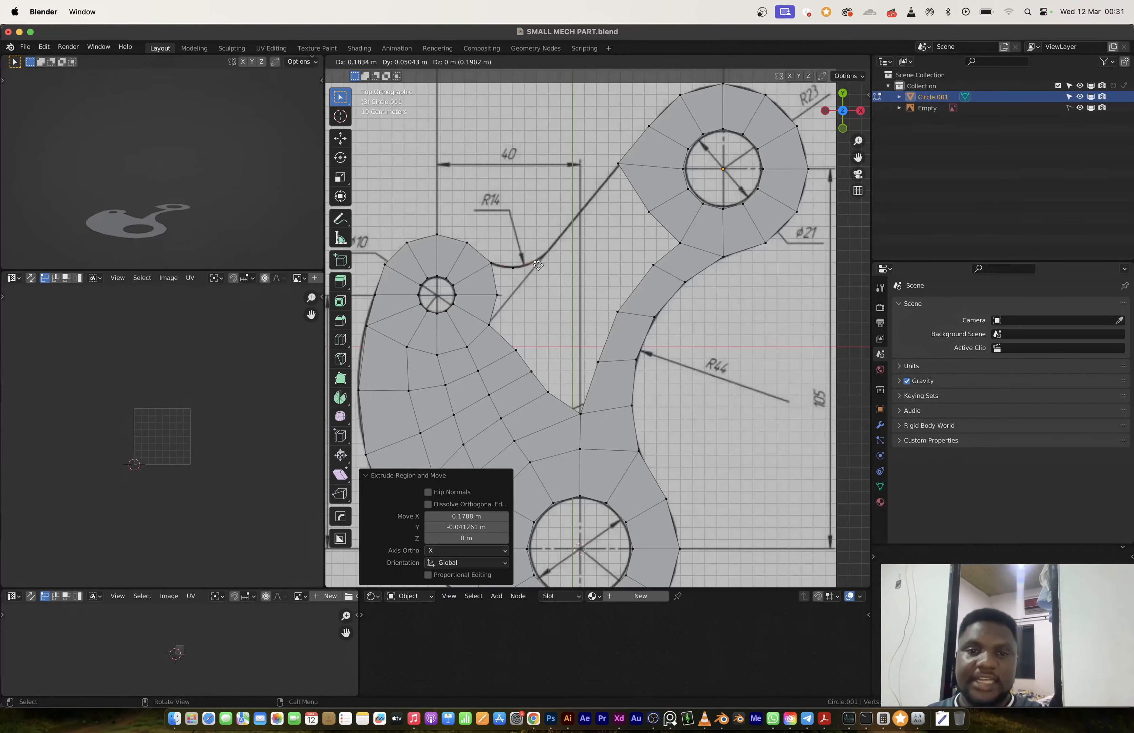
{"action": "left_click", "coordinate": [543, 262]}
{"action": "key", "text": "e"}
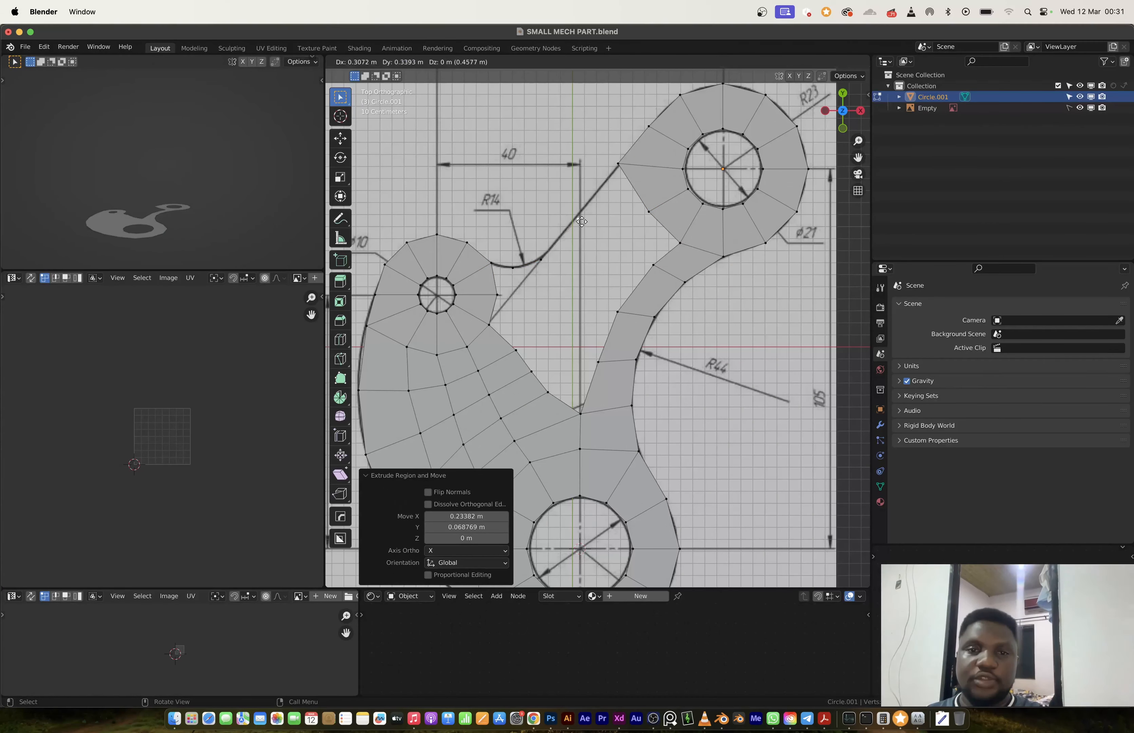
{"action": "left_click", "coordinate": [577, 220]}
{"action": "key", "text": "e"}
{"action": "left_click", "coordinate": [601, 192]}
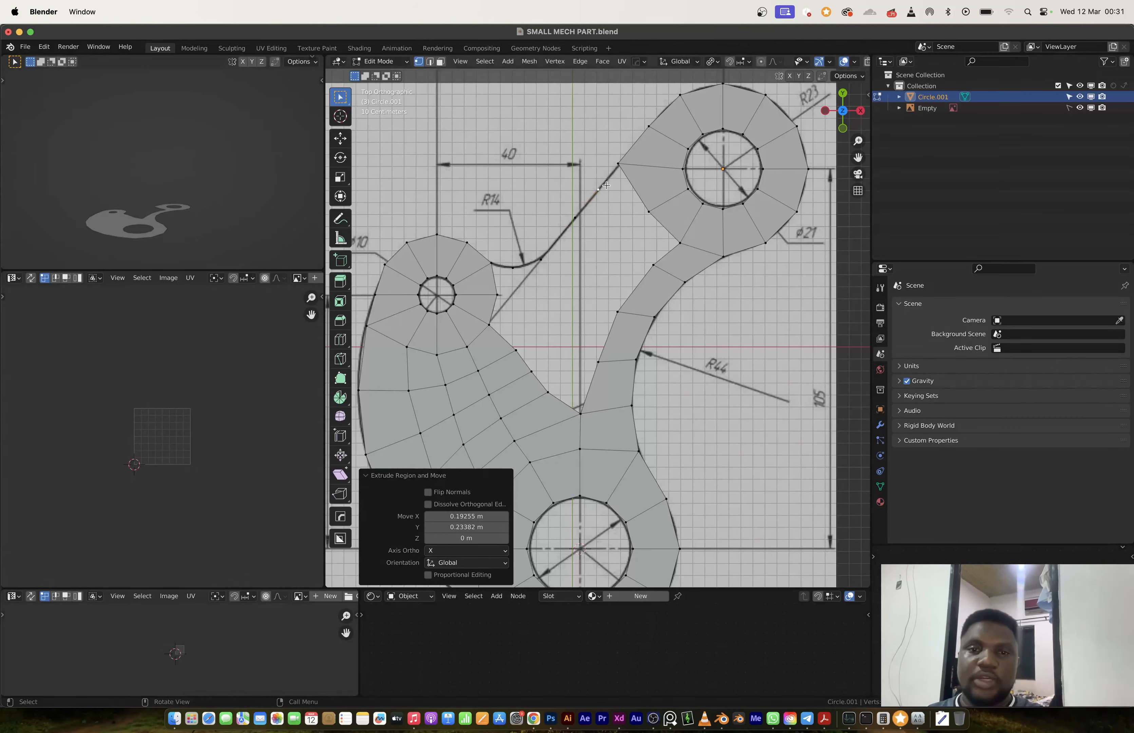
{"action": "left_click", "coordinate": [622, 165], "text": "shift"}
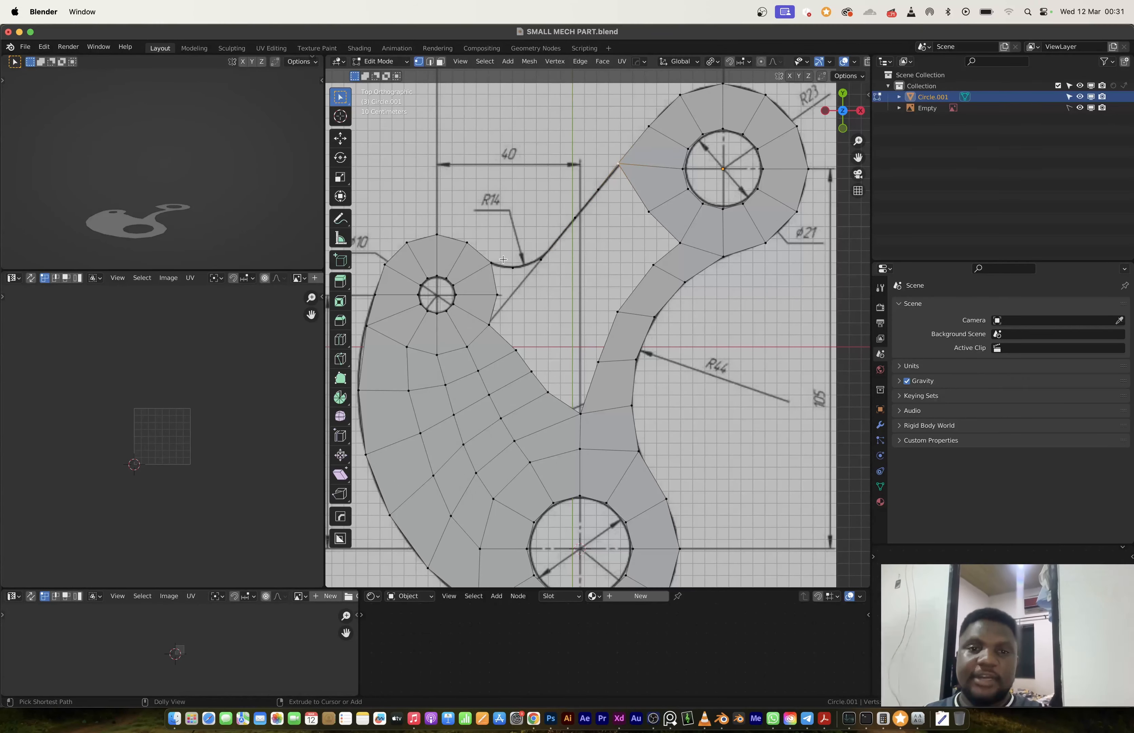
Select the edge chain from the Ø21 ring's leftmost vertex to the Ø10 ring and even it out with LoopTools Space.
{"action": "left_click", "coordinate": [492, 263], "text": "ctrl"}
{"action": "right_click", "coordinate": [493, 264]}
{"action": "mouse_move", "coordinate": [492, 266]}
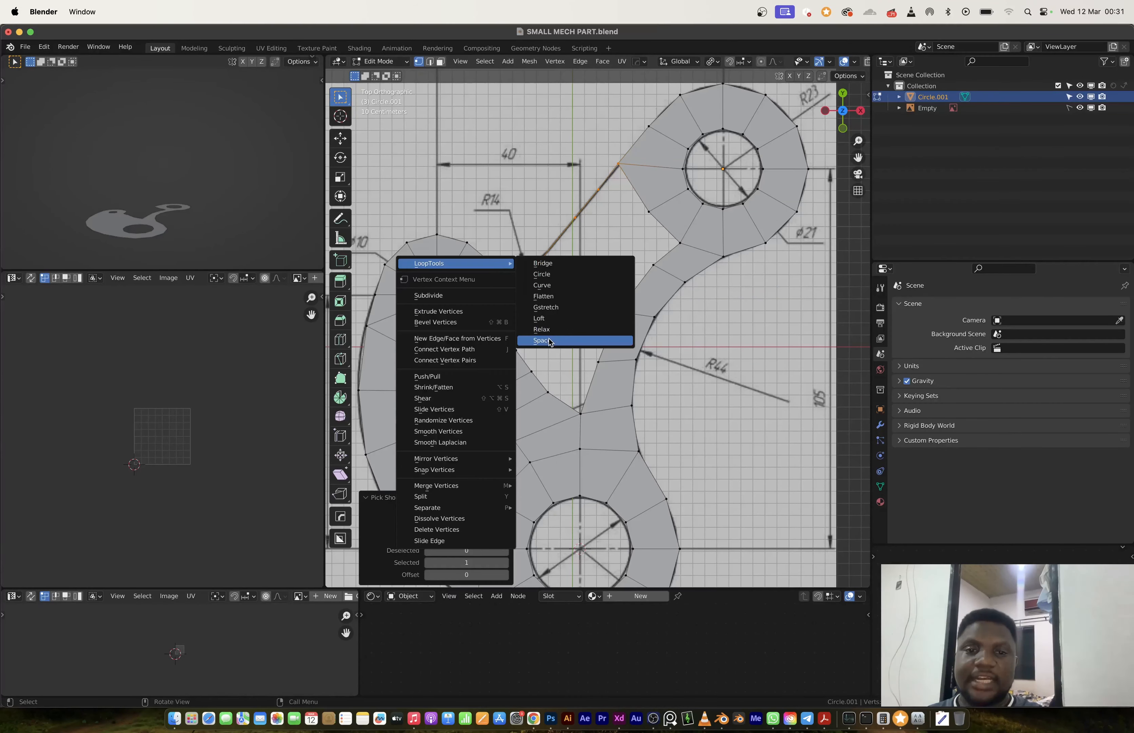
{"action": "left_click", "coordinate": [538, 339]}
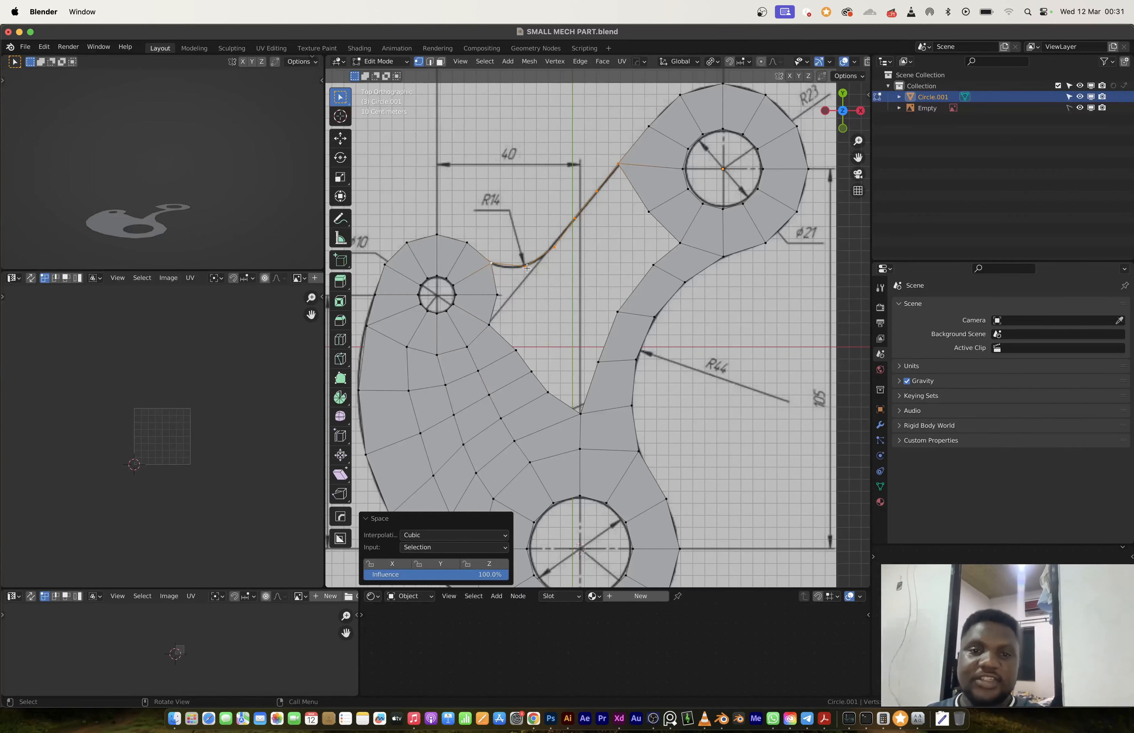
Extrude the R14 curve's lowest vertex about -0.31 m in Y, connect it to the arm's inner edge and fill two faces beside the Ø10 ring.
{"action": "left_click", "coordinate": [527, 272]}
{"action": "key", "text": "e"}
{"action": "left_click", "coordinate": [525, 304]}
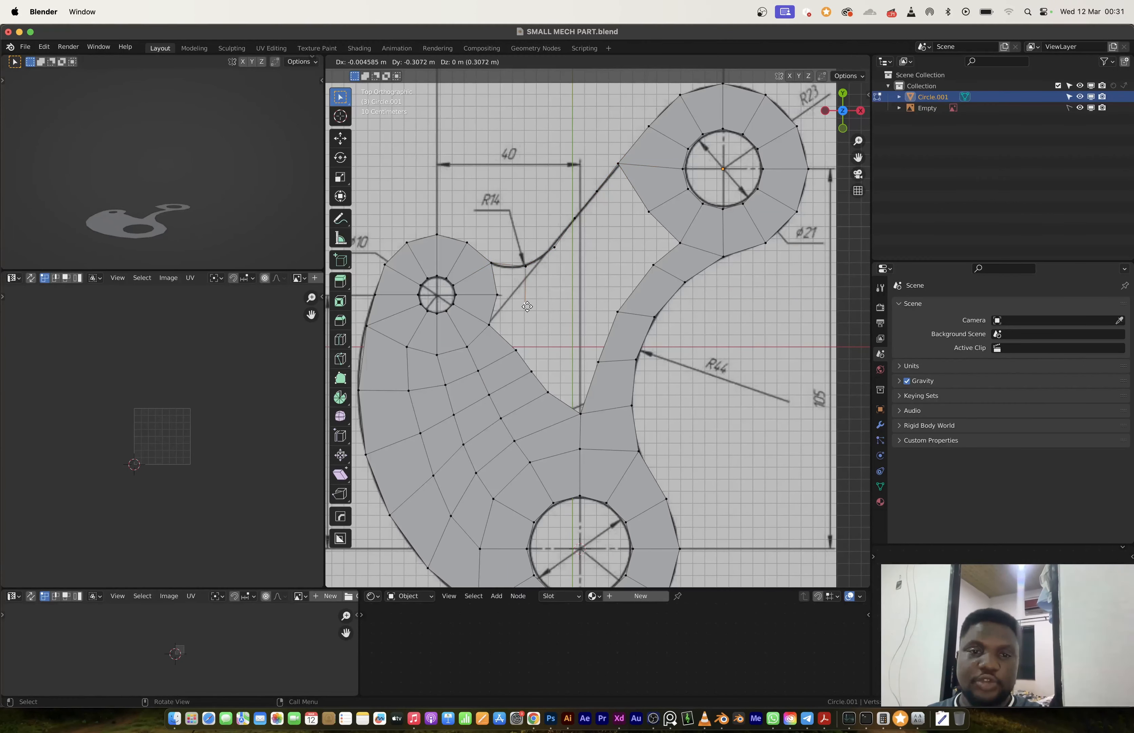
{"action": "left_click", "coordinate": [516, 348], "text": "shift"}
{"action": "key", "text": "f"}
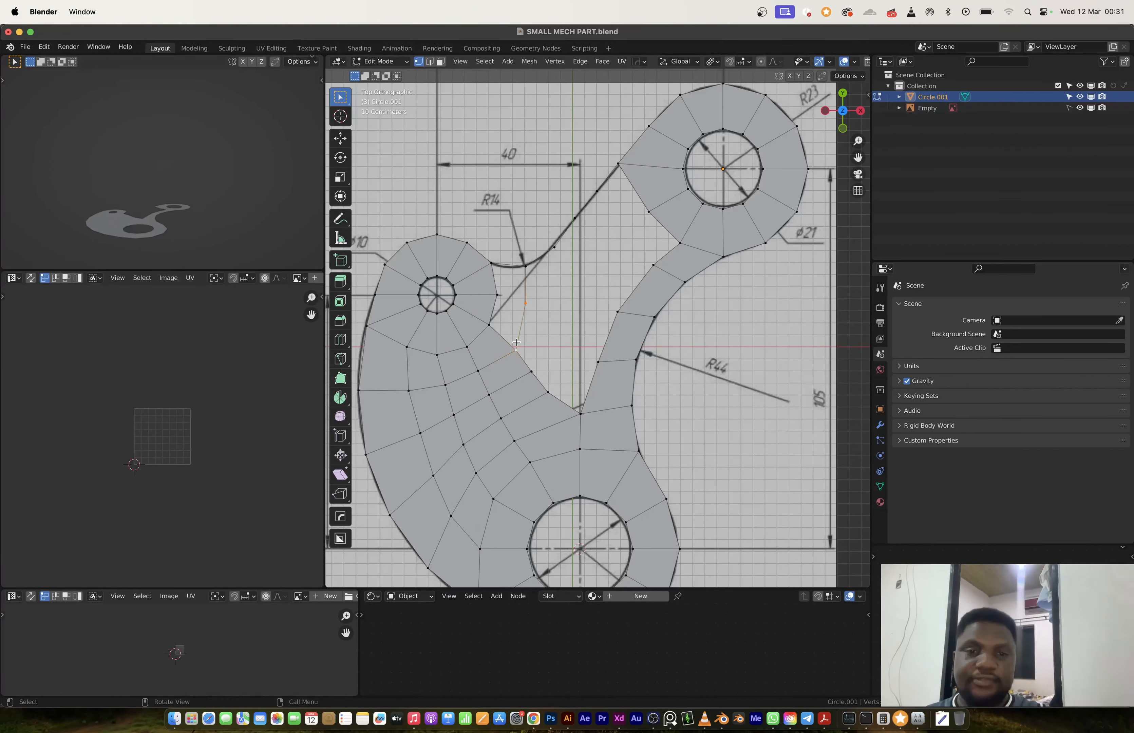
{"action": "key", "text": "2"}
{"action": "key", "text": "f"}
{"action": "key", "text": "f"}
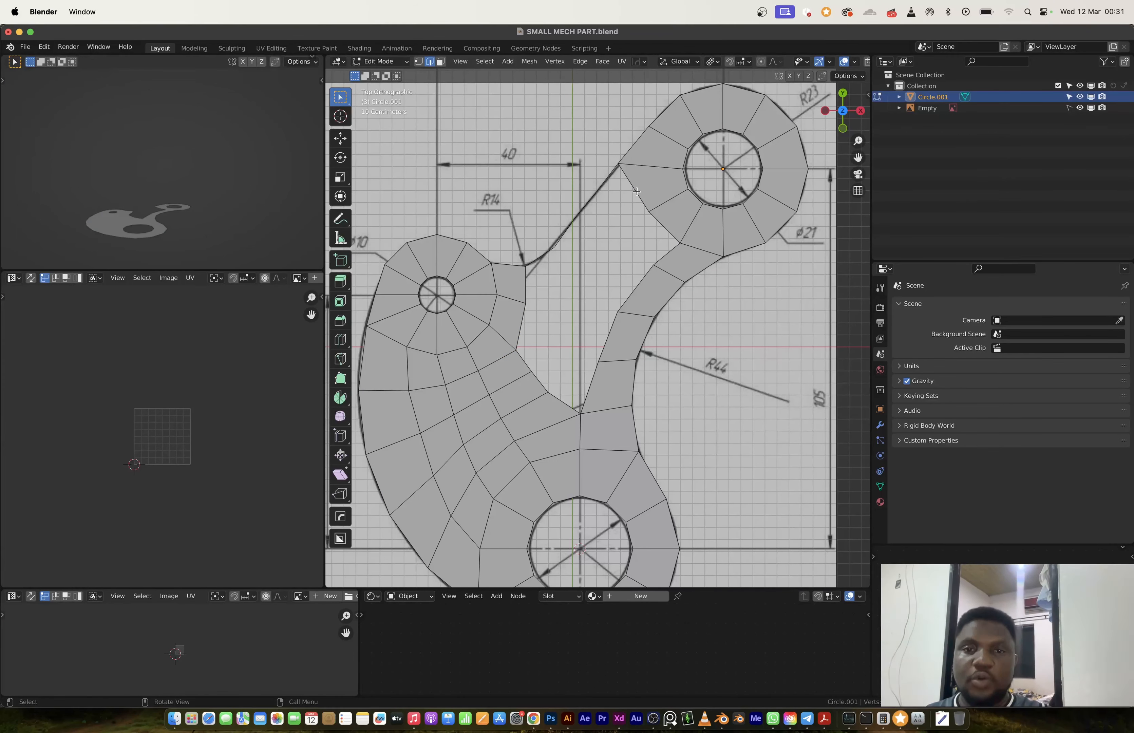
Dissolve the vertex on the sloping edge chain nearest the Ø21 ring.
{"action": "key", "text": "1"}
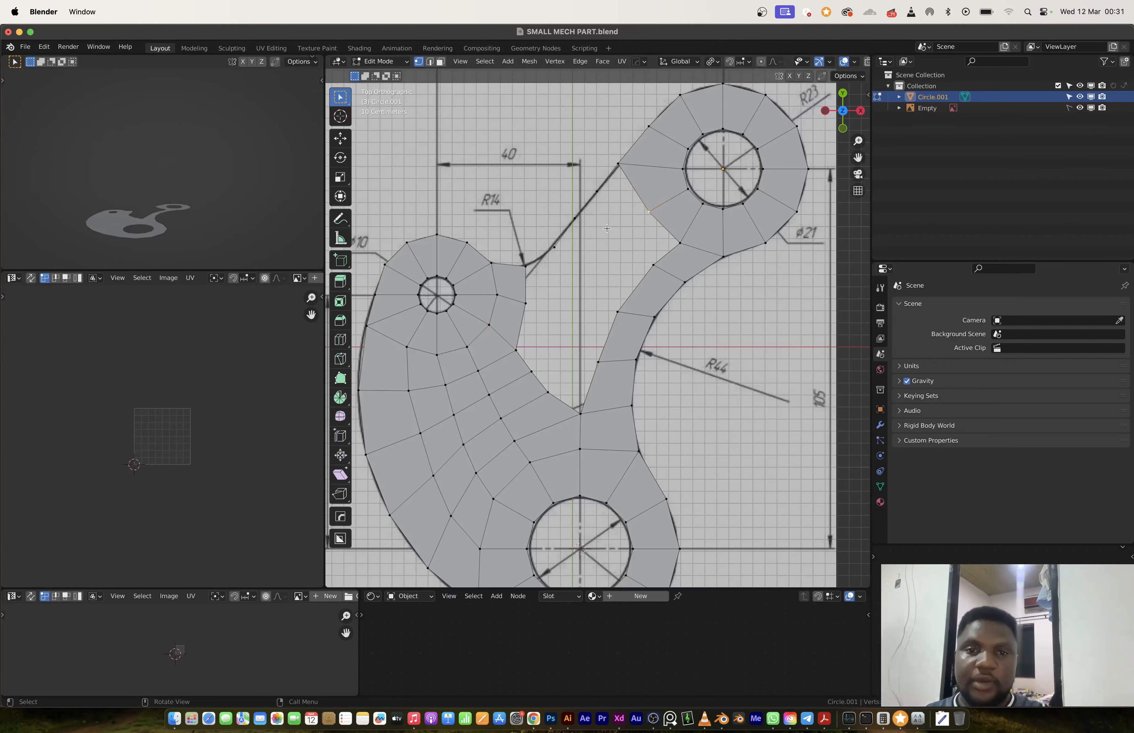
{"action": "left_click", "coordinate": [594, 201]}
{"action": "key", "text": "x"}
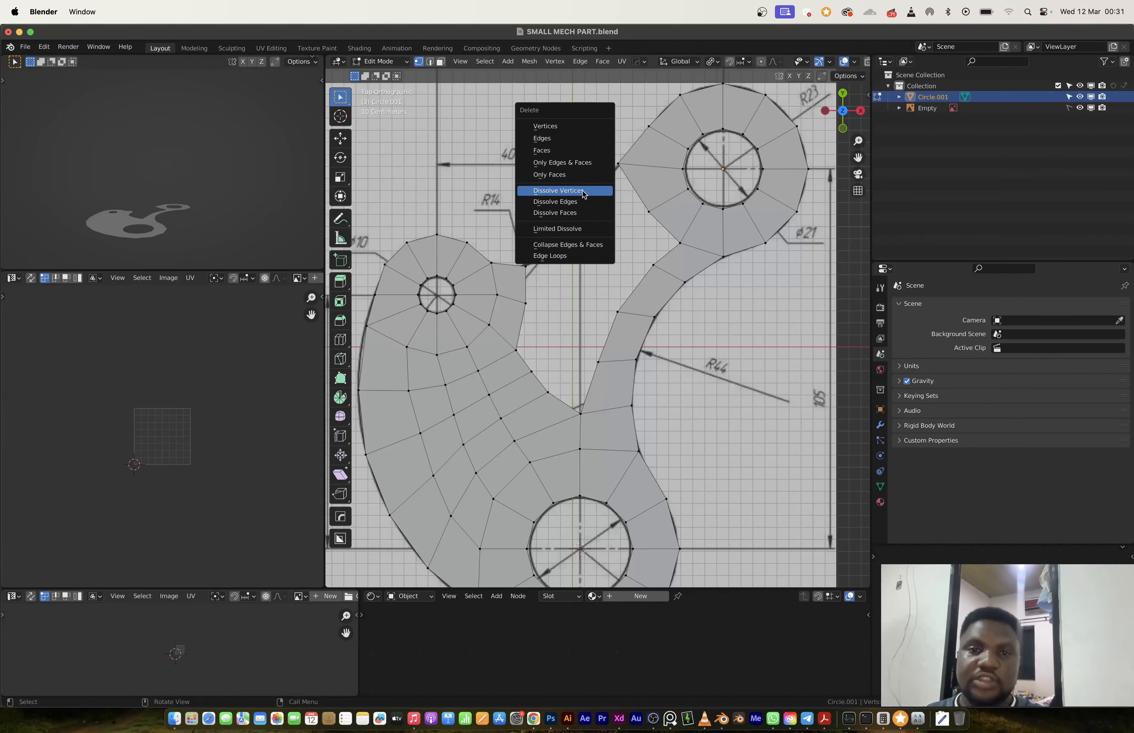
{"action": "left_click", "coordinate": [590, 195]}
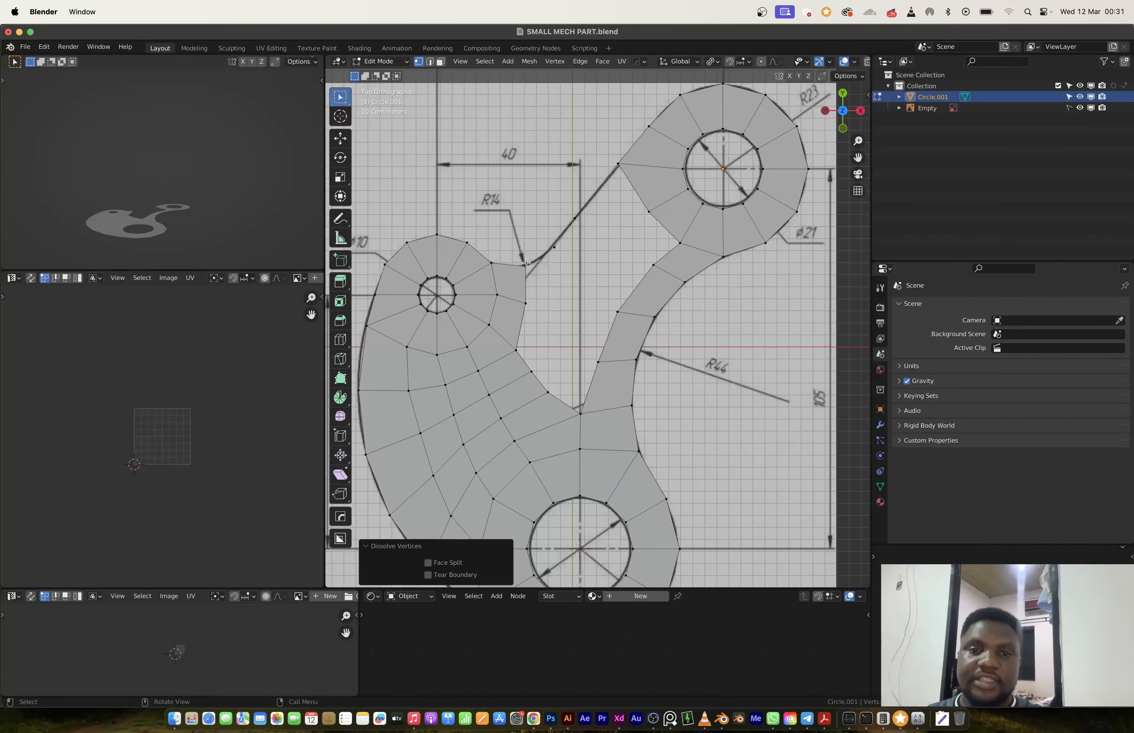
Select the sloping edge chain from the Ø21 ring's leftmost vertex to the R14 curve and even it out with LoopTools Space.
{"action": "left_click", "coordinate": [526, 262], "text": "ctrl+shift"}
{"action": "right_click", "coordinate": [627, 172]}
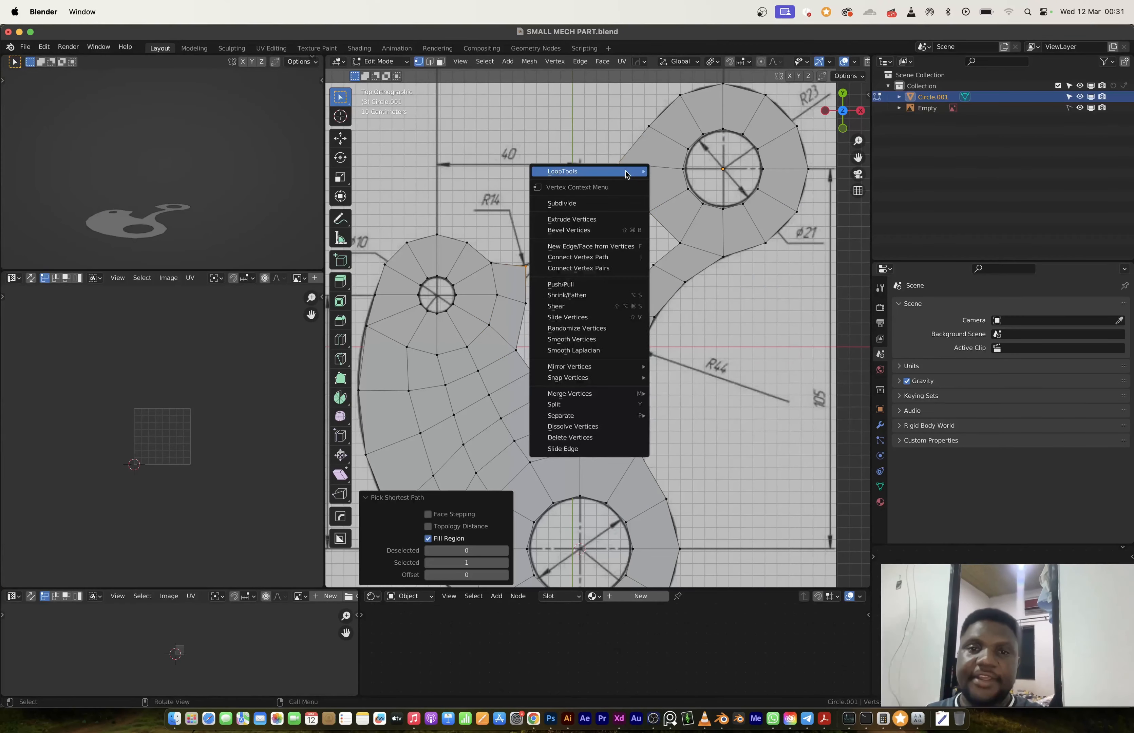
{"action": "mouse_move", "coordinate": [628, 172]}
{"action": "left_click", "coordinate": [679, 247]}
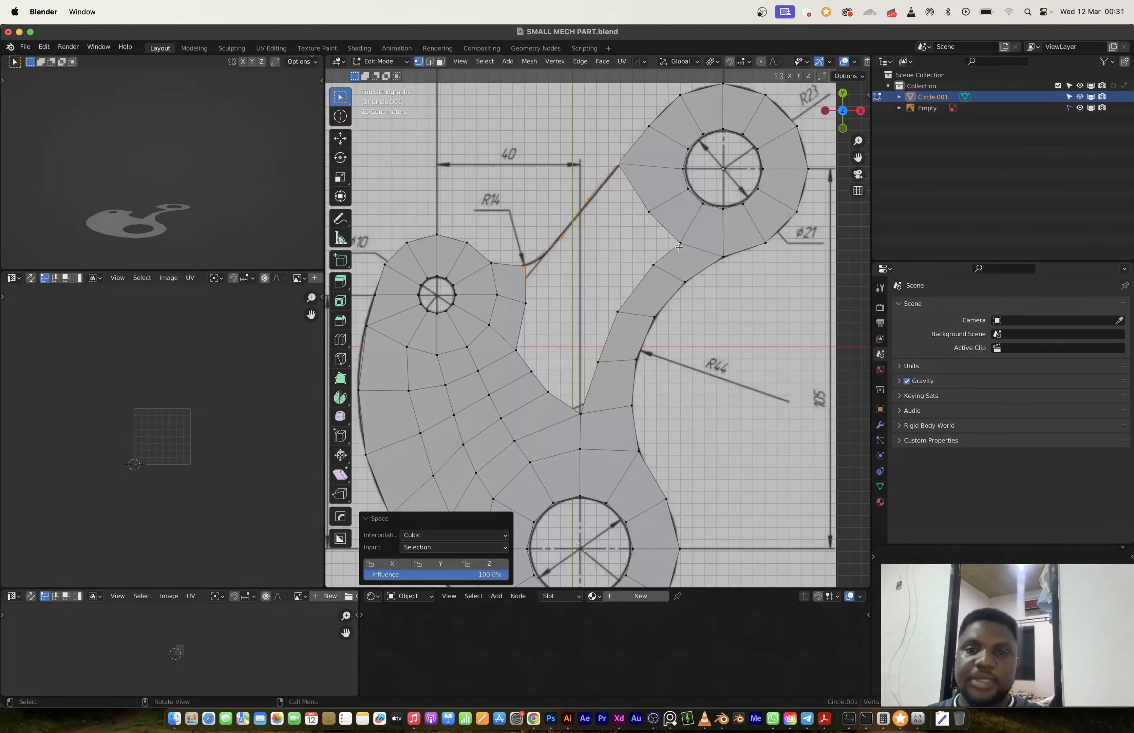
Extrude two successive vertices diagonally down from the Ø21 ring's lower-left vertex, moving the second about -0.31 m in X and -0.33 m in Y.
{"action": "left_click", "coordinate": [646, 214]}
{"action": "key", "text": "e"}
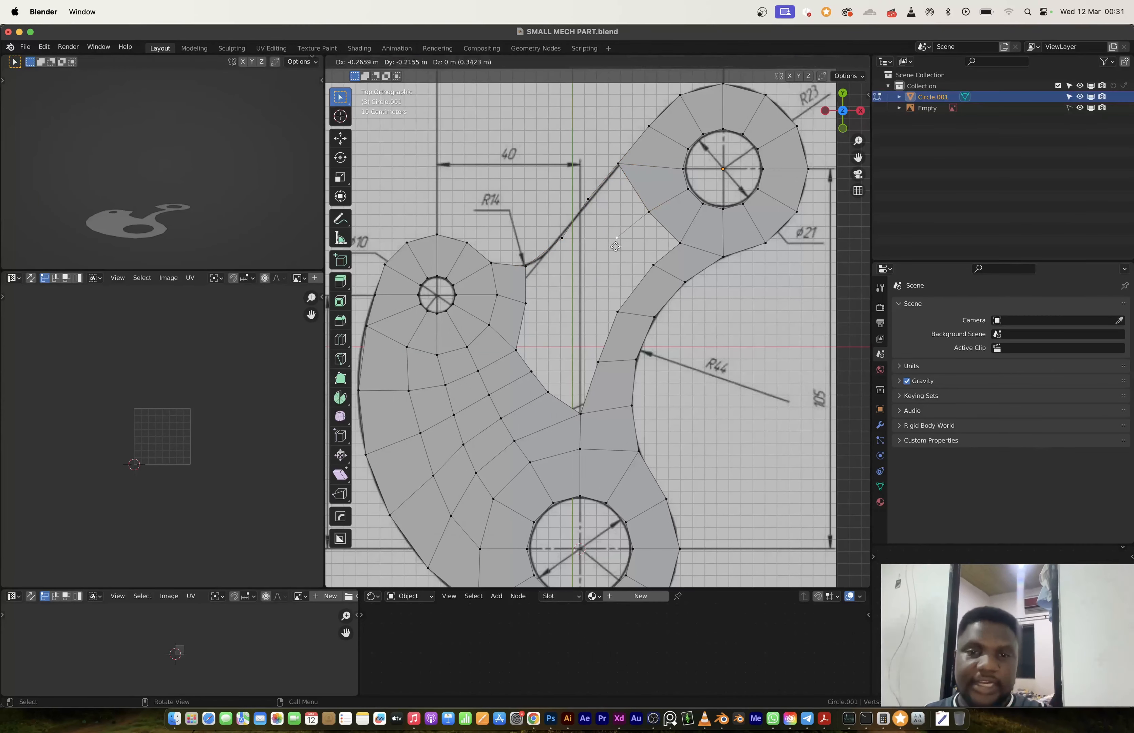
{"action": "left_click", "coordinate": [615, 250]}
{"action": "key", "text": "e"}
{"action": "left_click", "coordinate": [576, 290]}
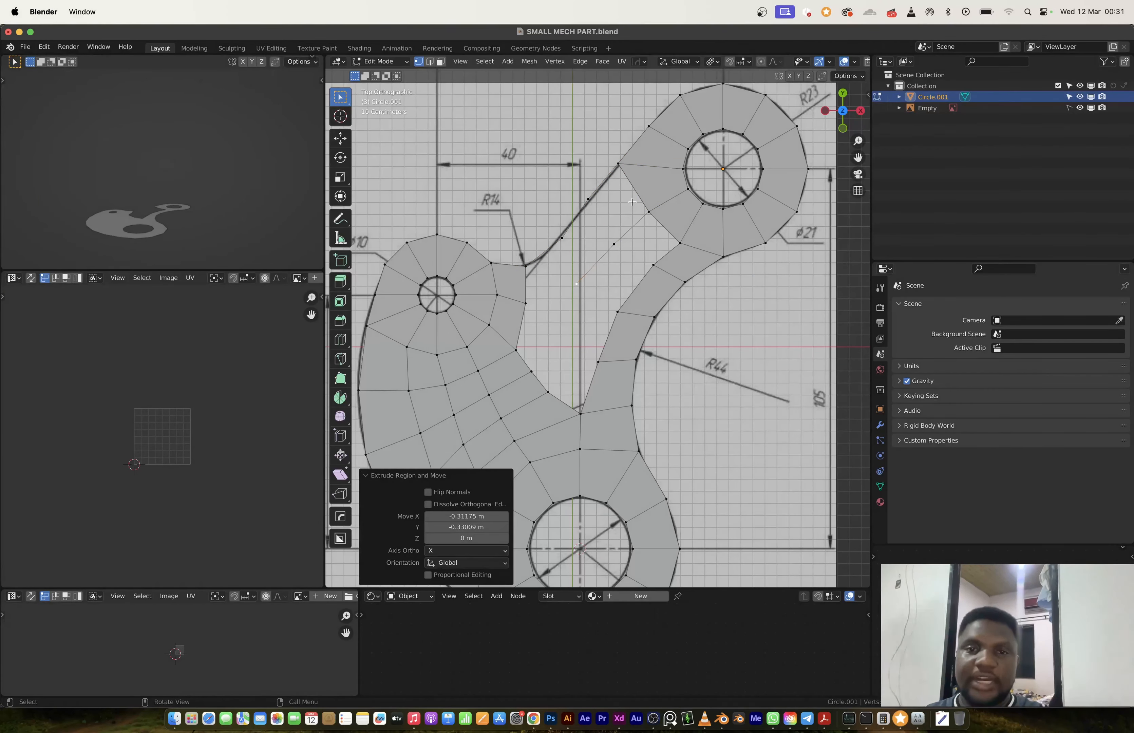
Fill two faces between the sloping edge and the new edge chain, and two more between that chain and the R44 strip.
{"action": "key", "text": "2"}
{"action": "left_click", "coordinate": [633, 196]}
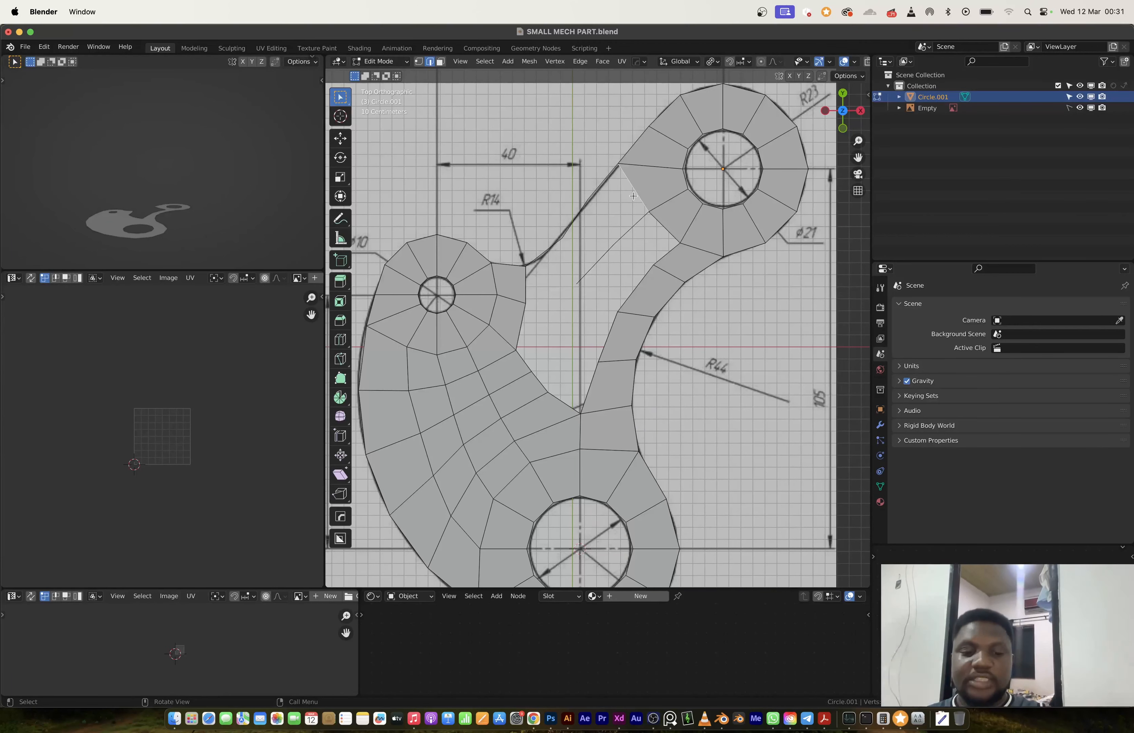
{"action": "key", "text": "f"}
{"action": "key", "text": "f"}
{"action": "left_click", "coordinate": [663, 223]}
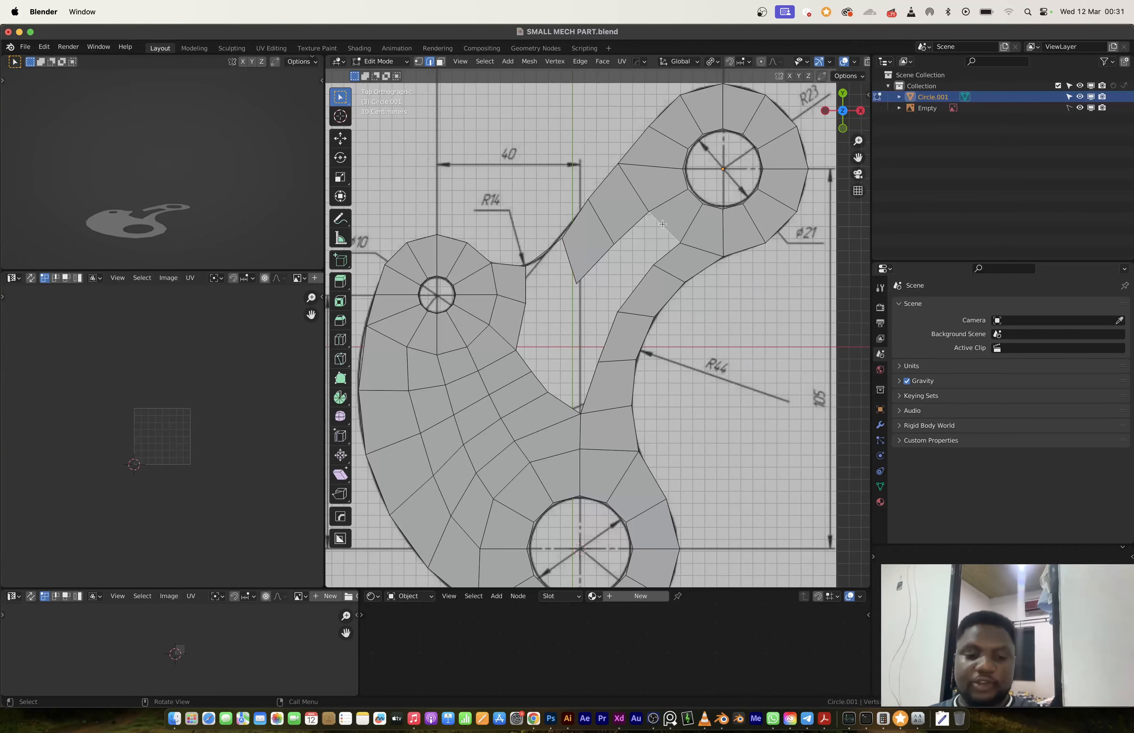
{"action": "key", "text": "f"}
{"action": "key", "text": "f"}
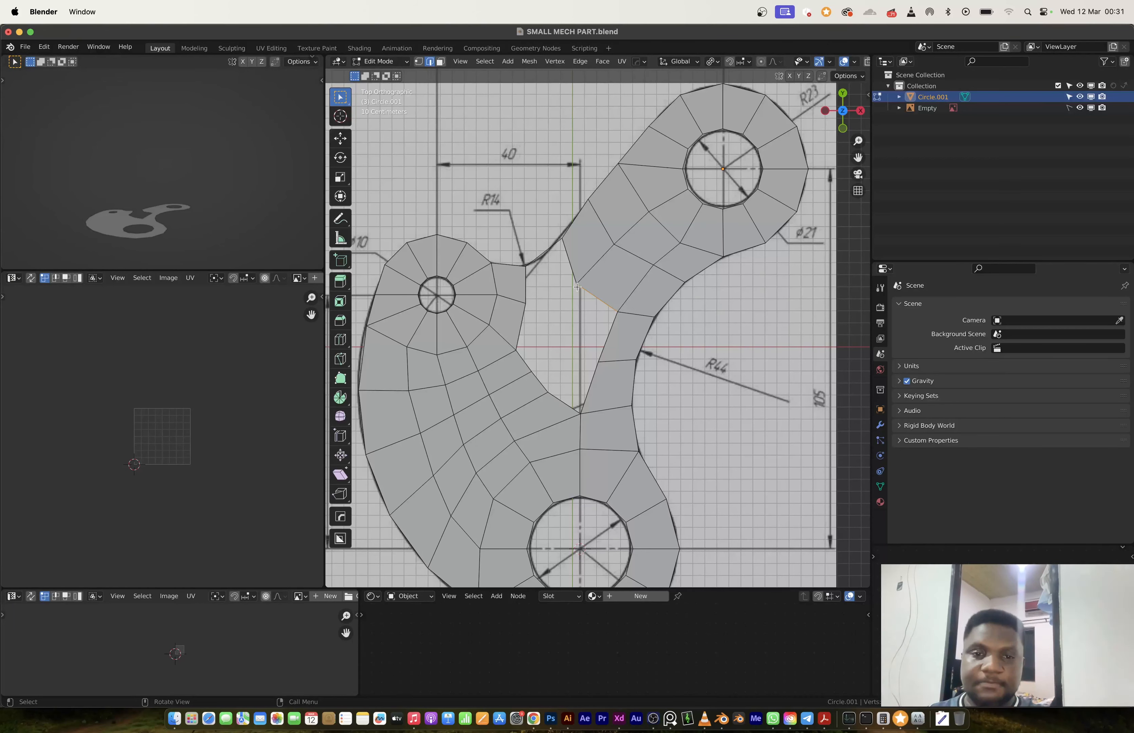
Fill a face between the open end of the sloping arm and the vertical edge below the R14 curve.
{"action": "key", "text": "1"}
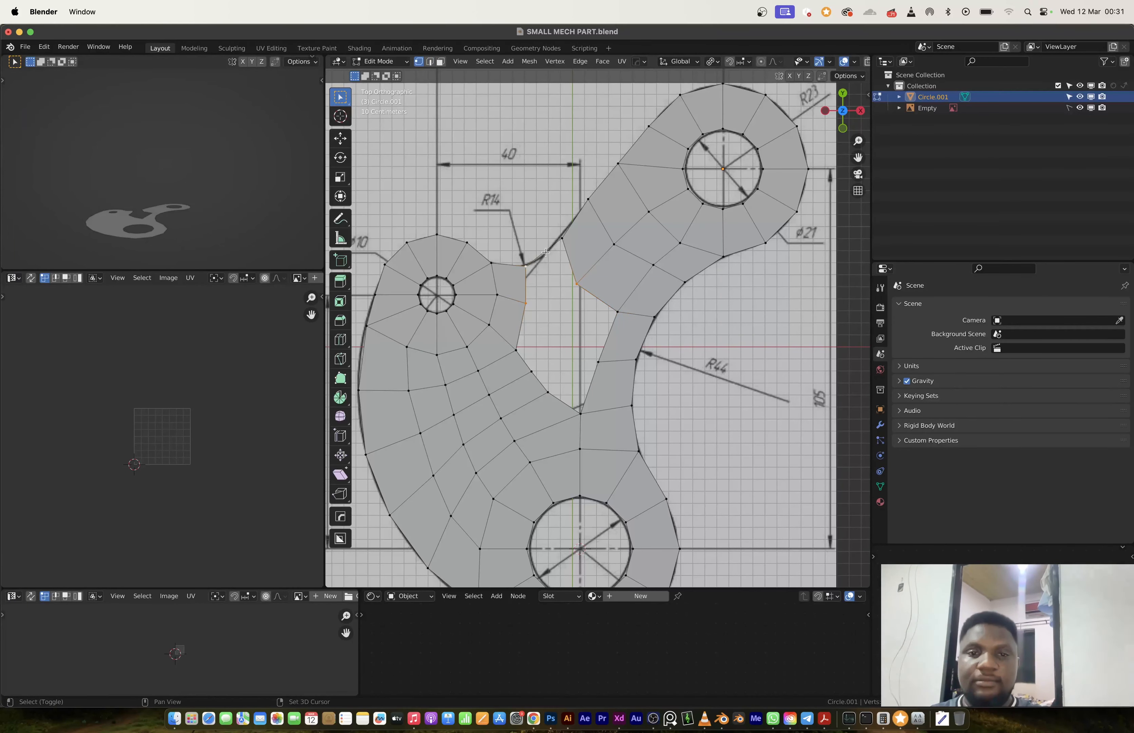
{"action": "left_click", "coordinate": [554, 244], "text": "shift"}
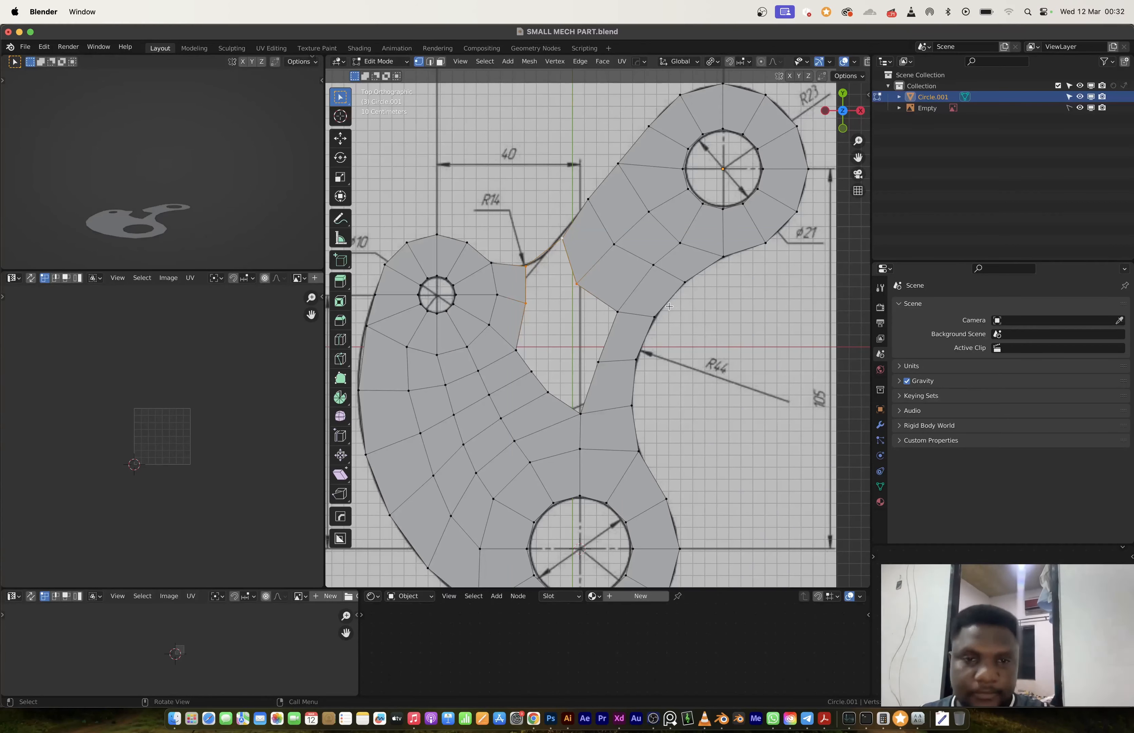
{"action": "key", "text": "f"}
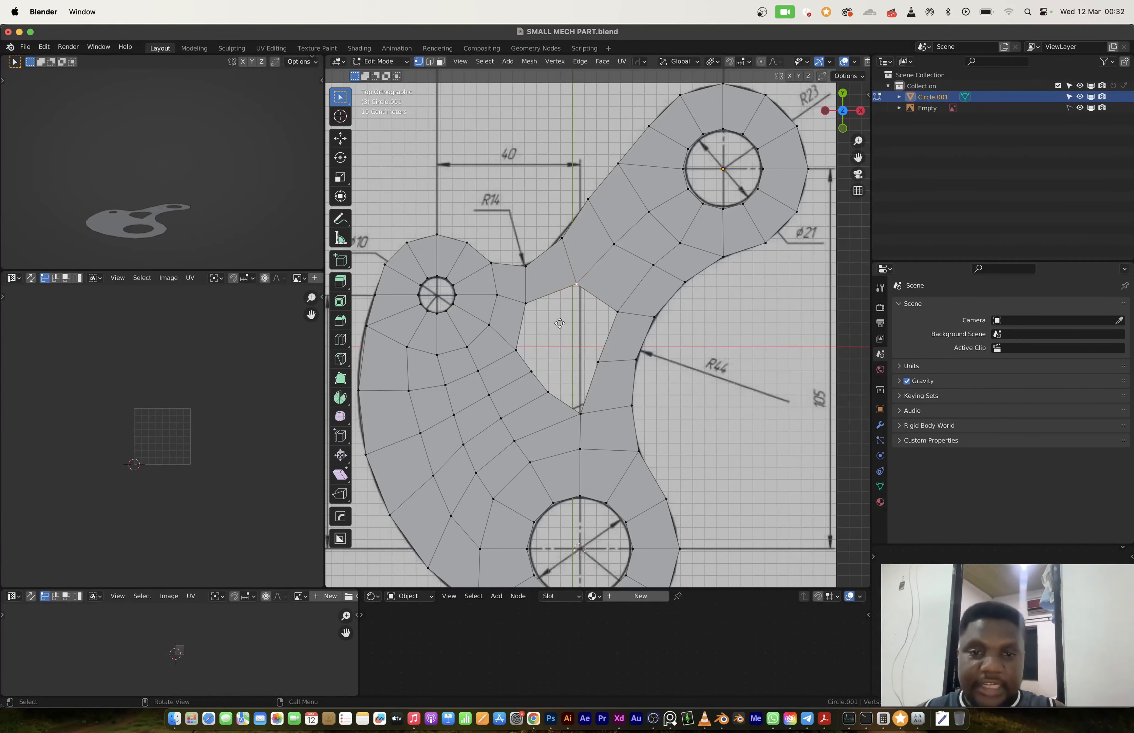
Extrude the central opening's top vertex about -0.08 m in X and -0.45 m in Y, and fill a quad on each side.
{"action": "key", "text": "e"}
{"action": "left_click", "coordinate": [599, 368]}
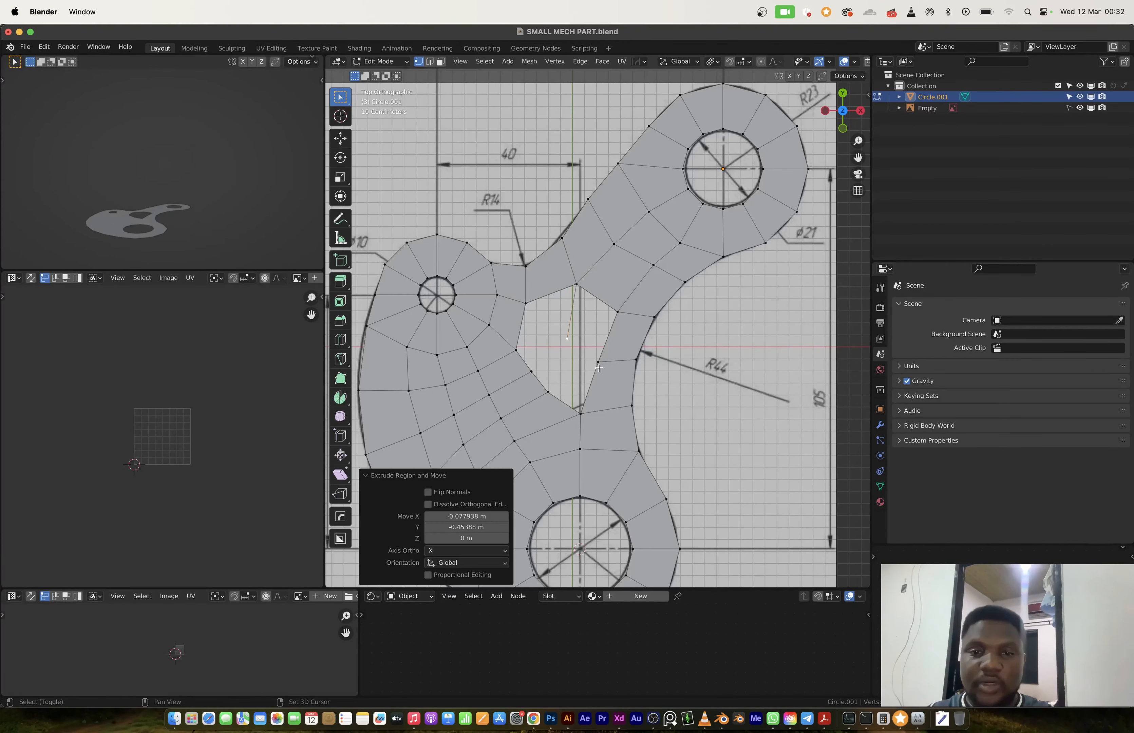
{"action": "left_click", "coordinate": [599, 362], "text": "shift"}
{"action": "left_click", "coordinate": [617, 311], "text": "shift"}
{"action": "left_click", "coordinate": [576, 285], "text": "shift"}
{"action": "key", "text": "f"}
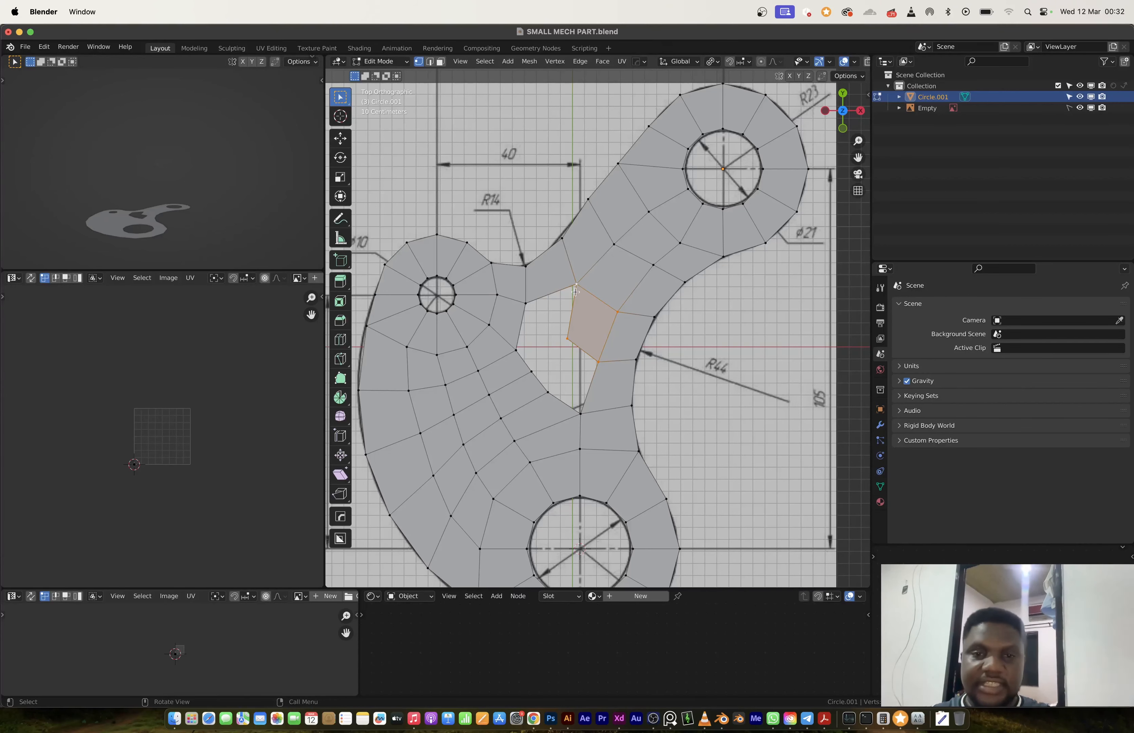
{"action": "left_click", "coordinate": [516, 351], "text": "shift"}
{"action": "left_click", "coordinate": [526, 303], "text": "shift"}
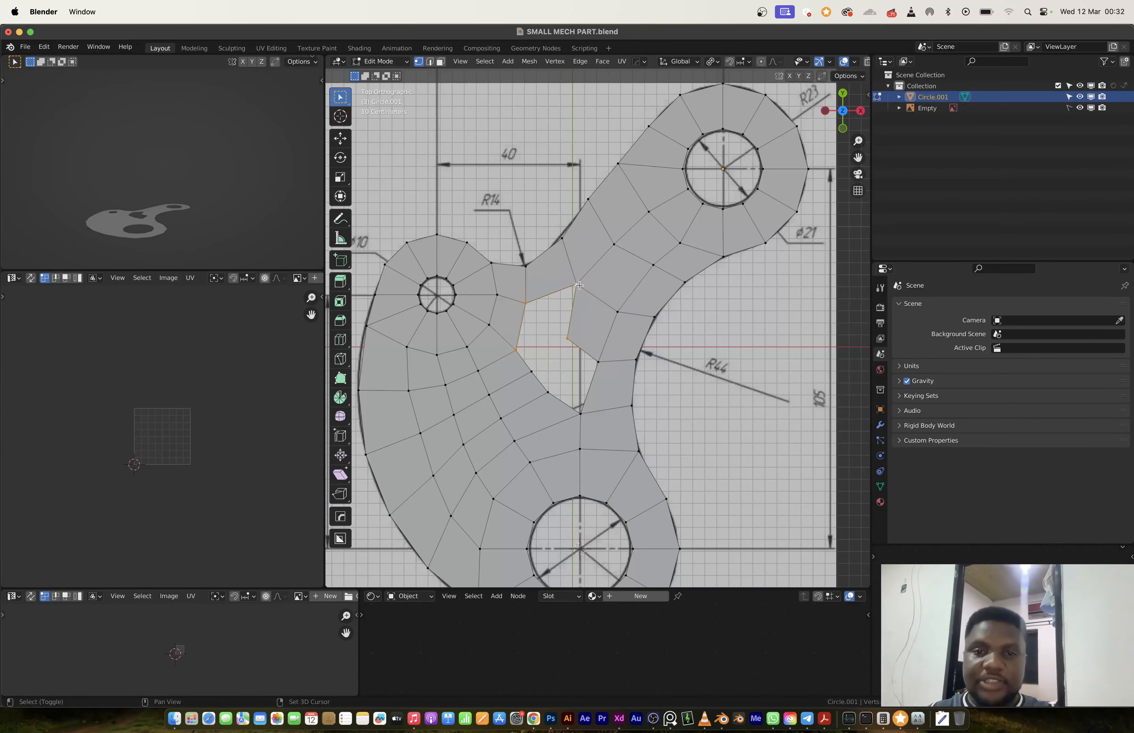
{"action": "key", "text": "f"}
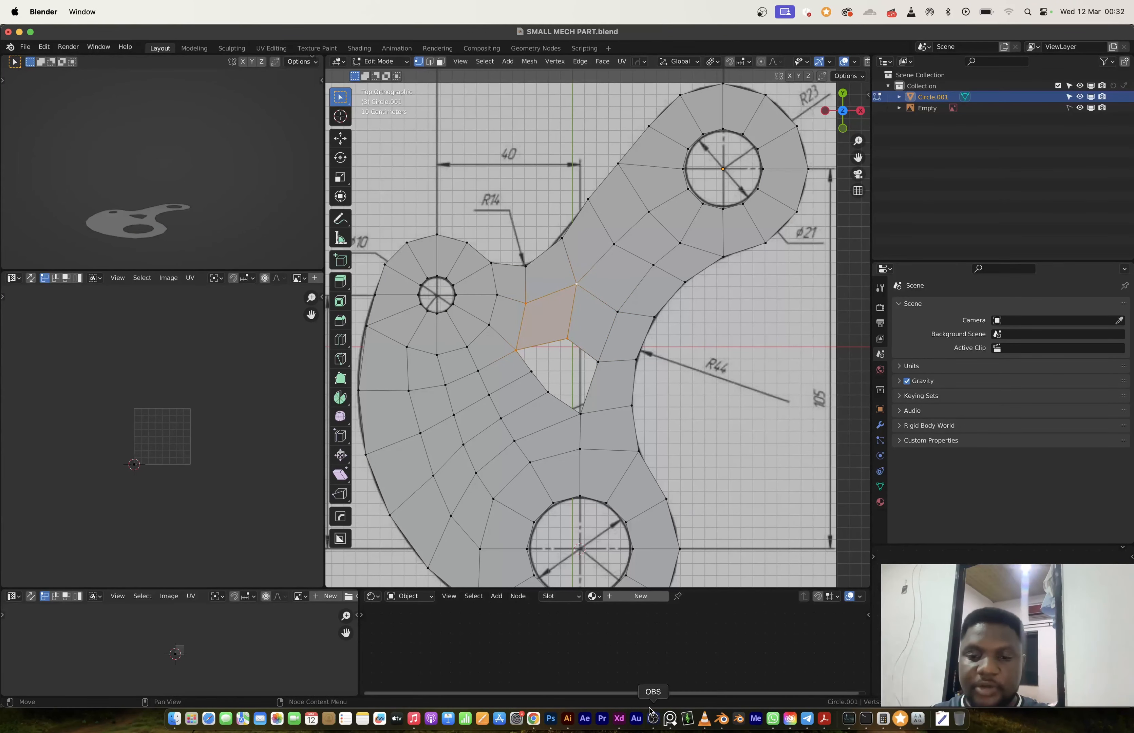
{"action": "left_click", "coordinate": [653, 719]}
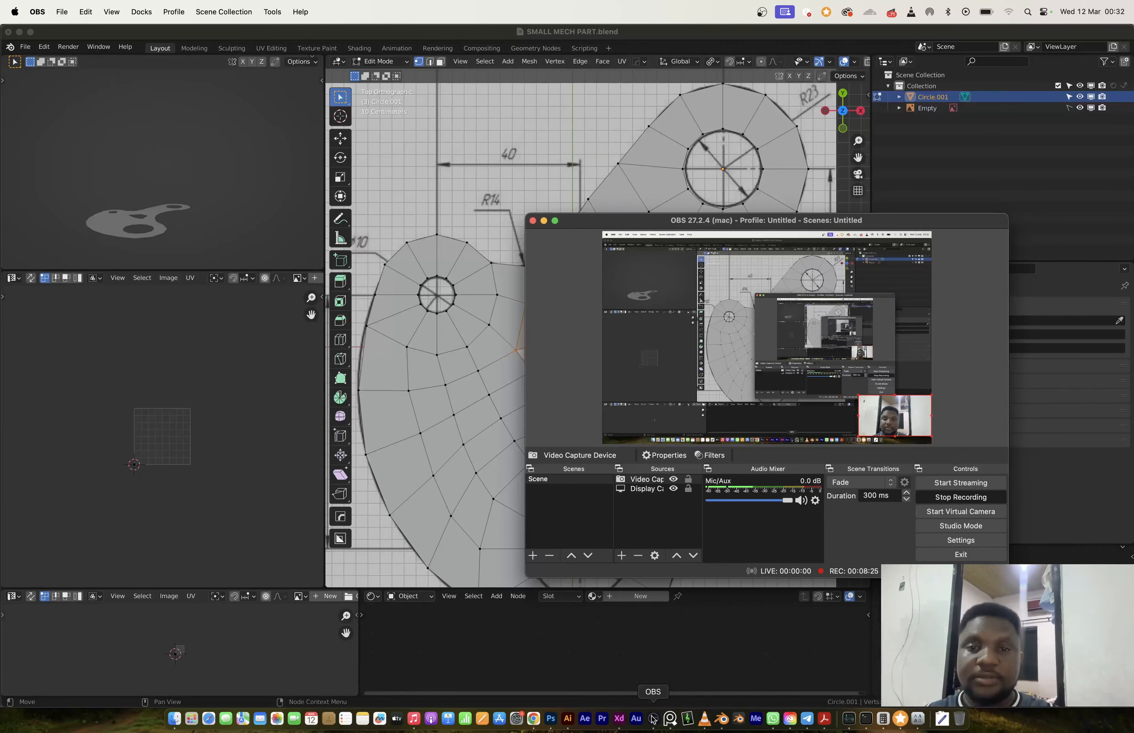
{"action": "left_click", "coordinate": [661, 36]}
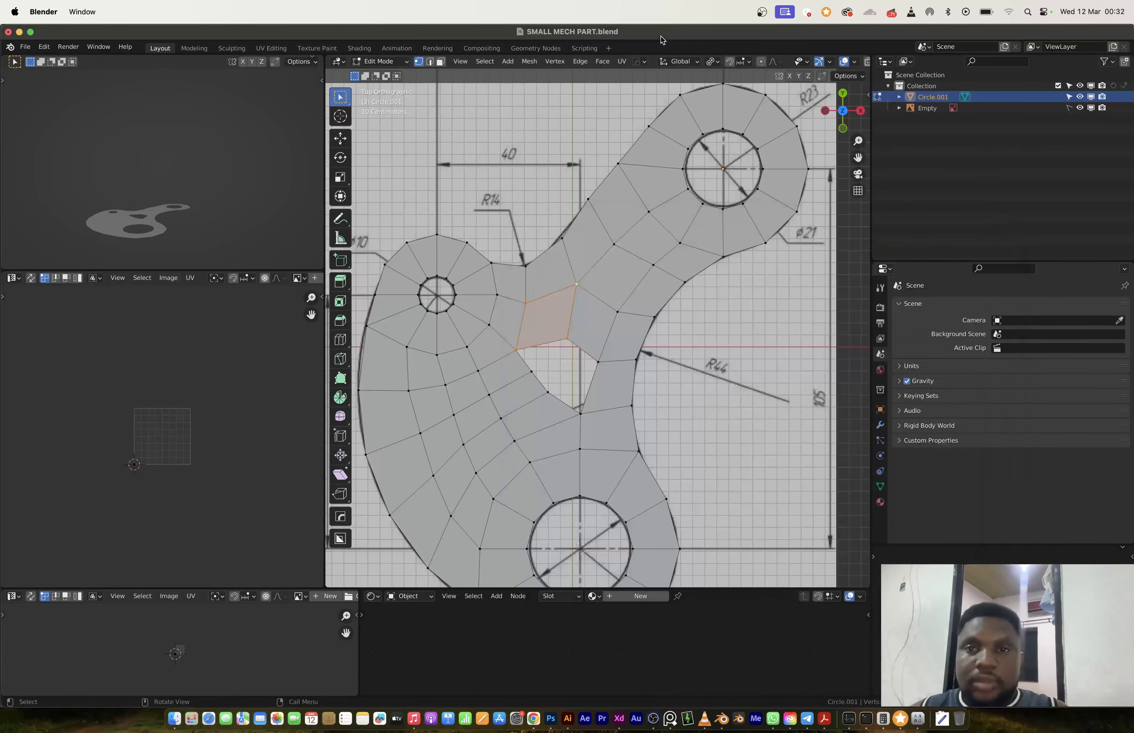
Slide the two middle vertices on the opening's lower-left border outward along their edges, the first by a factor of 0.422.
{"action": "scroll", "coordinate": [595, 347], "scroll_direction": "up", "scroll_amount": 3}
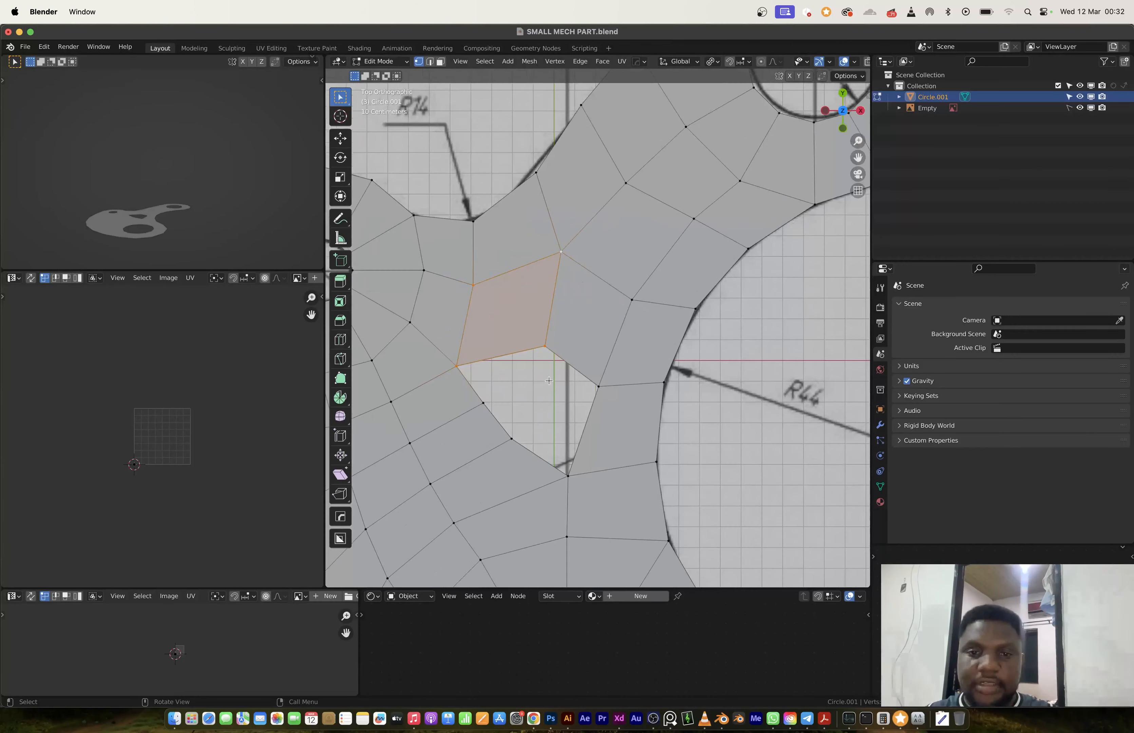
{"action": "scroll", "coordinate": [574, 348], "scroll_direction": "down", "scroll_amount": 2}
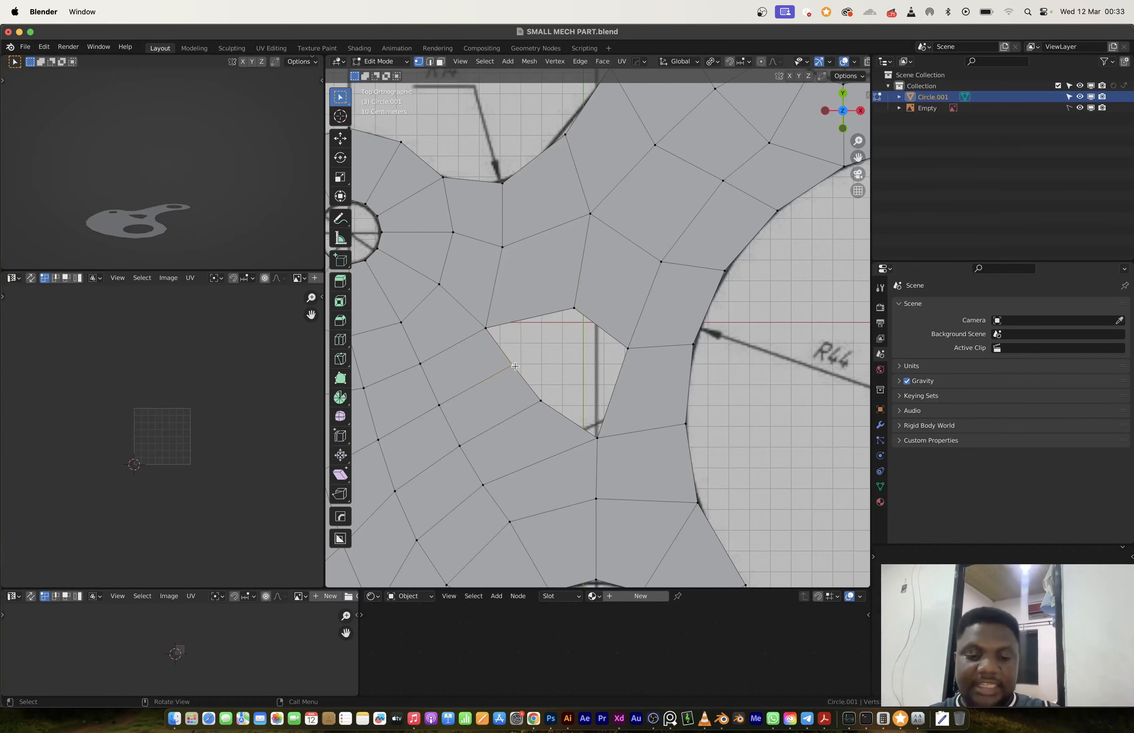
{"action": "key", "text": "shift+v"}
{"action": "left_click", "coordinate": [486, 383]}
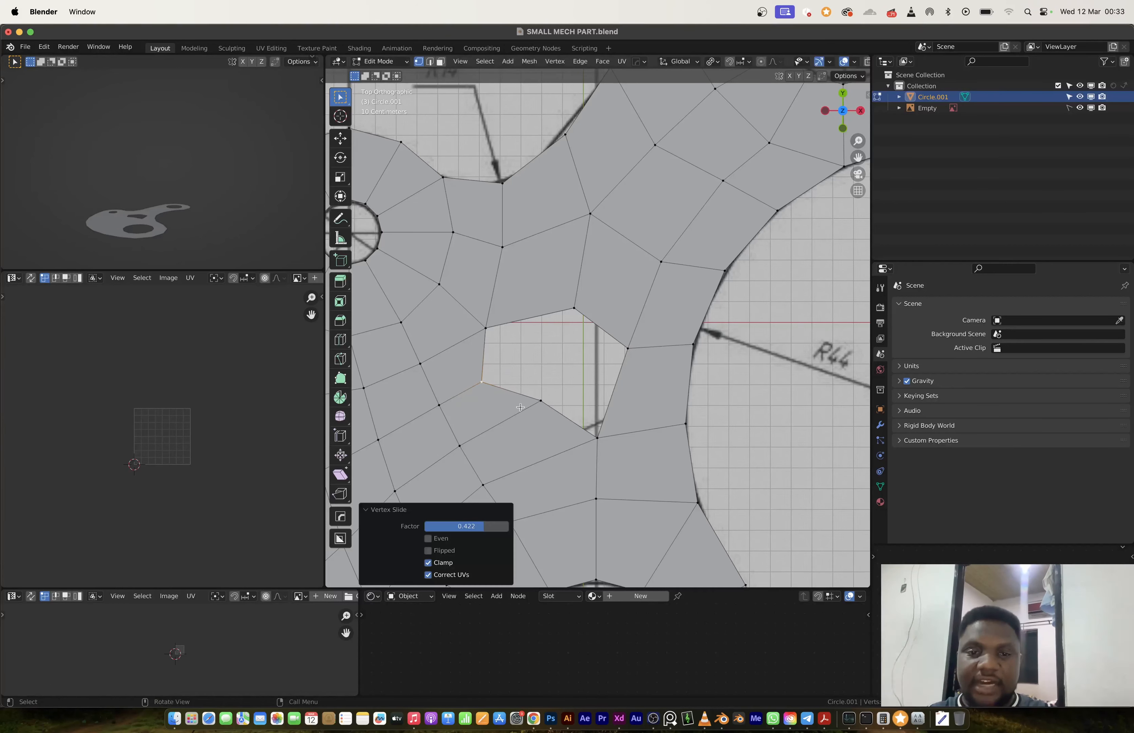
{"action": "left_click", "coordinate": [545, 399], "text": "shift"}
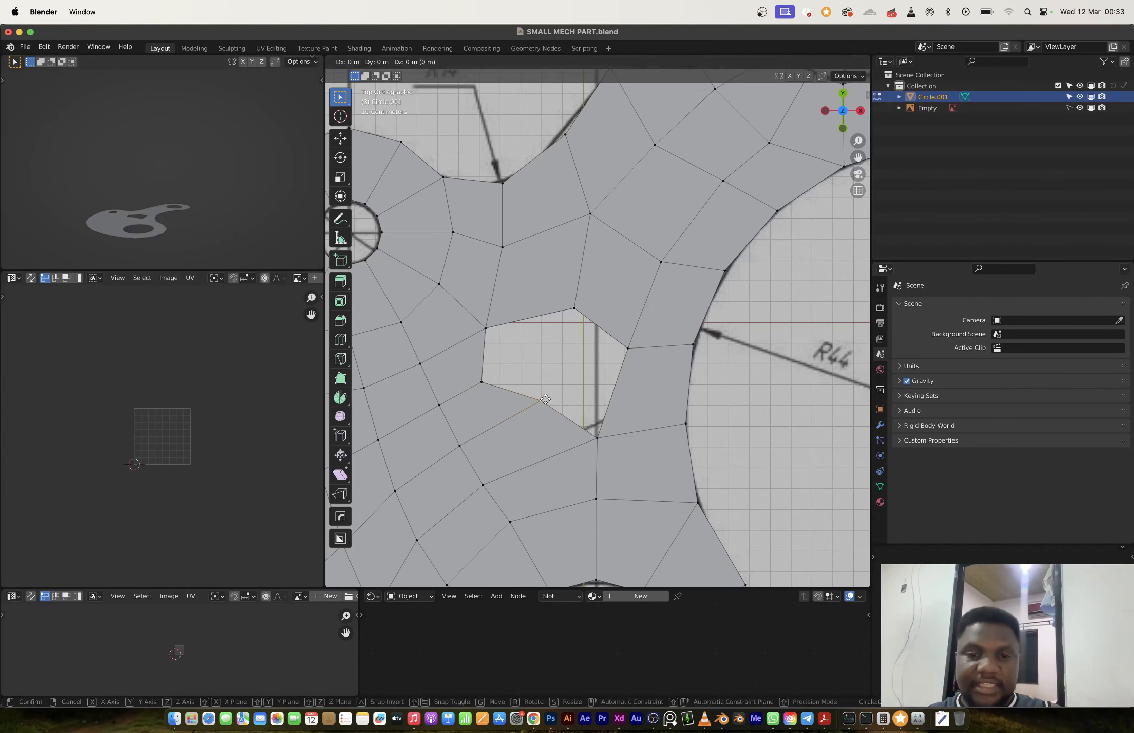
{"action": "key", "text": "shift+v"}
{"action": "left_click", "coordinate": [558, 340]}
Close the remaining central opening with two quad faces meeting at its top vertex.
{"action": "left_click", "coordinate": [575, 305], "text": "shift"}
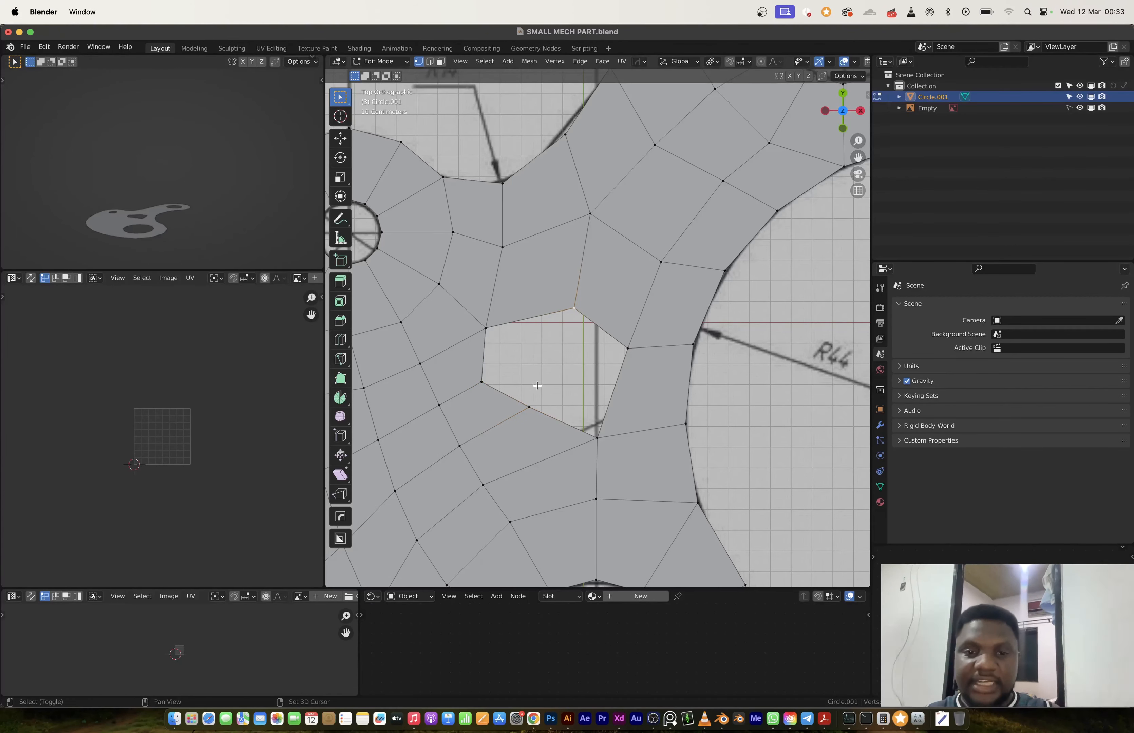
{"action": "key", "text": "f"}
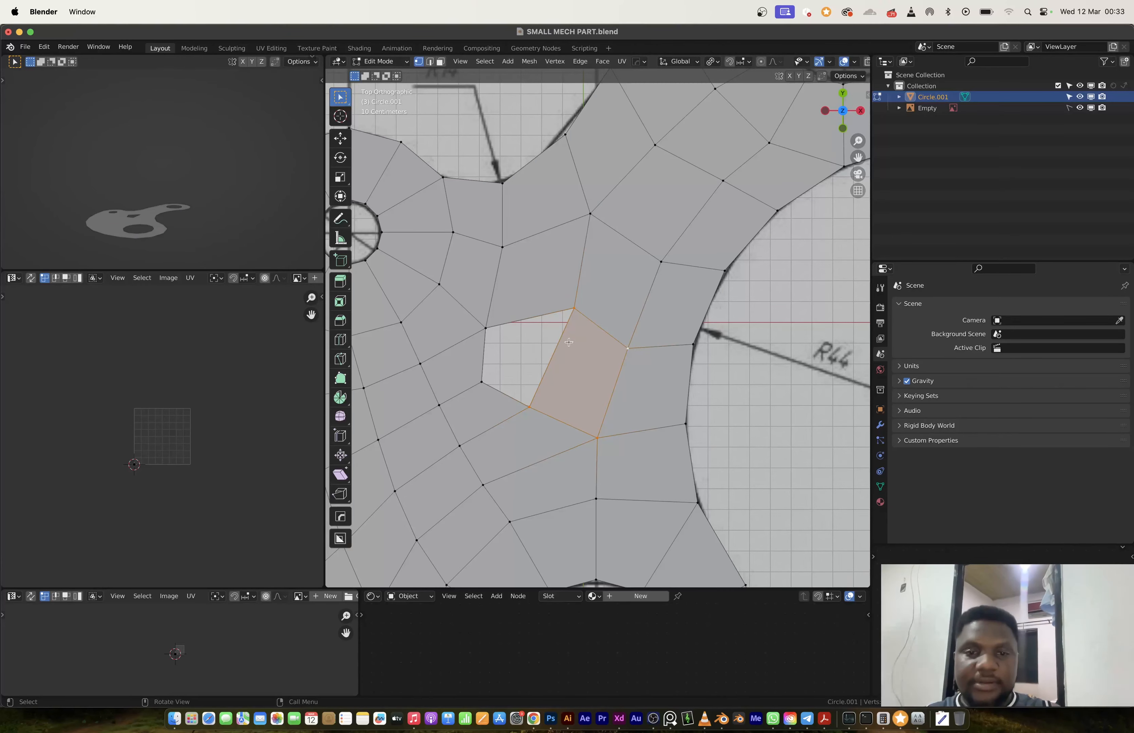
{"action": "key", "text": "2"}
{"action": "left_click", "coordinate": [559, 348]}
{"action": "key", "text": "f"}
Try adding a level 1 Subdivision modifier to the part and applying it to inspect the denser mesh.
{"action": "key", "text": "Tab"}
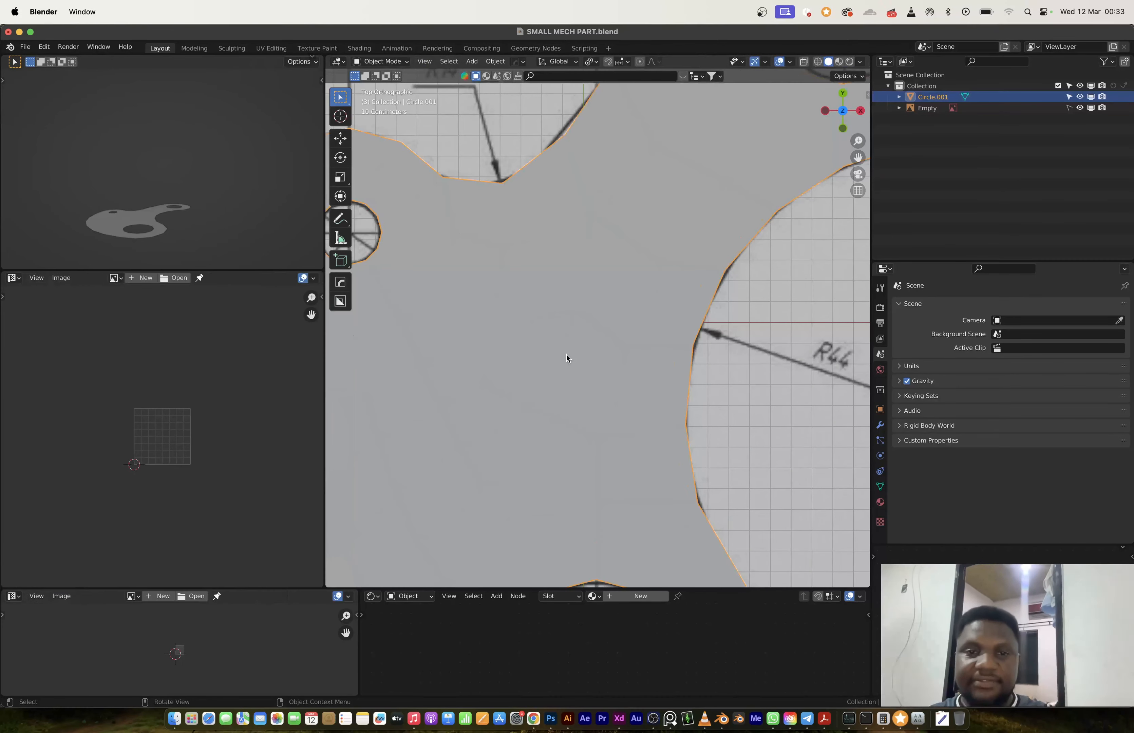
{"action": "scroll", "coordinate": [567, 357], "scroll_direction": "down", "scroll_amount": 6}
{"action": "middle_click_drag", "start_coordinate": [542, 437], "coordinate": [628, 358]}
{"action": "key", "text": "ctrl+1"}
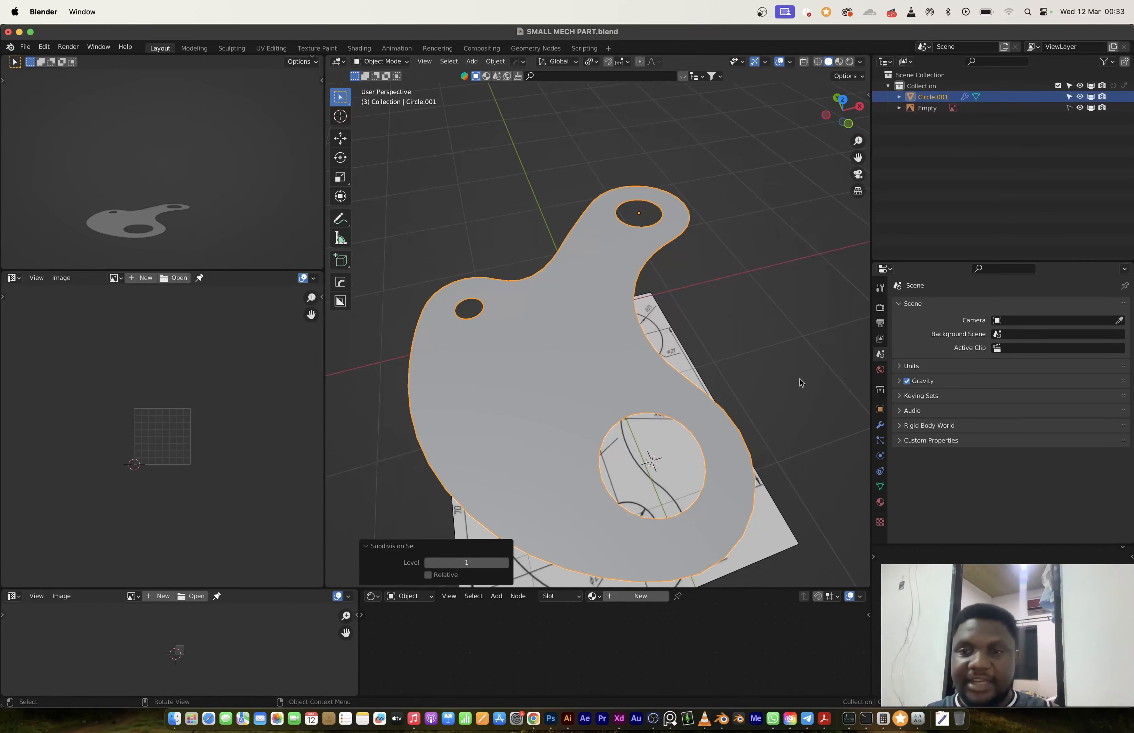
{"action": "left_click", "coordinate": [880, 424]}
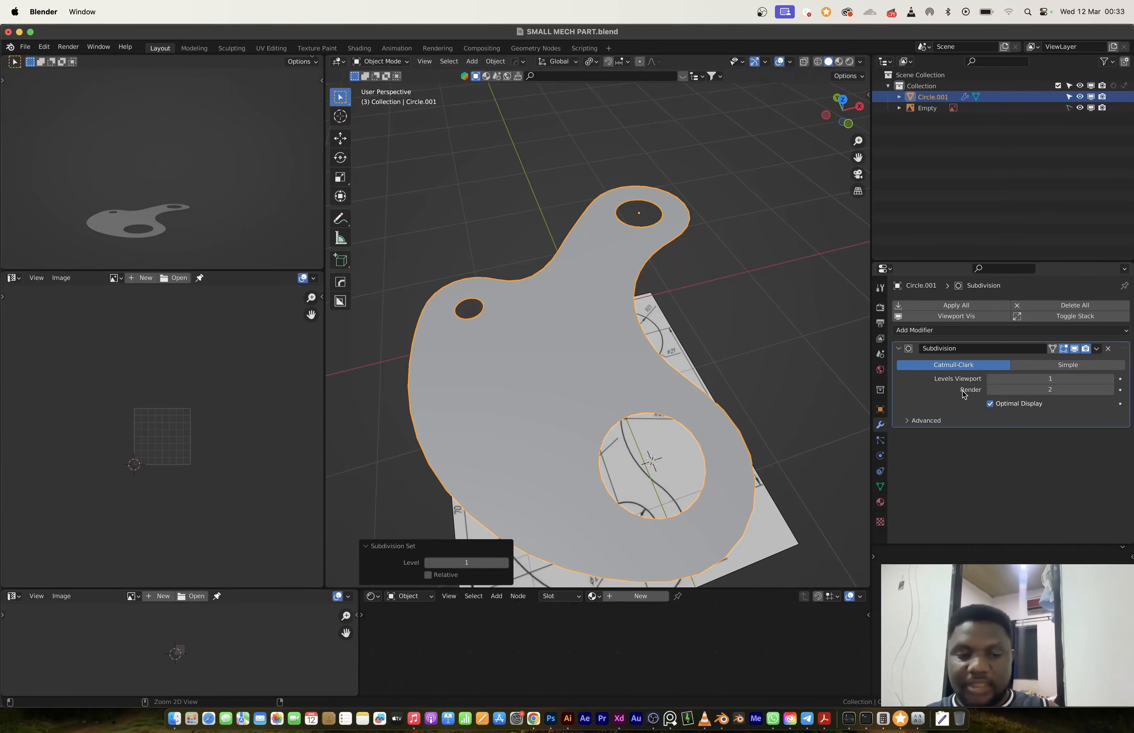
{"action": "key", "text": "ctrl+a"}
{"action": "key", "text": "Tab"}
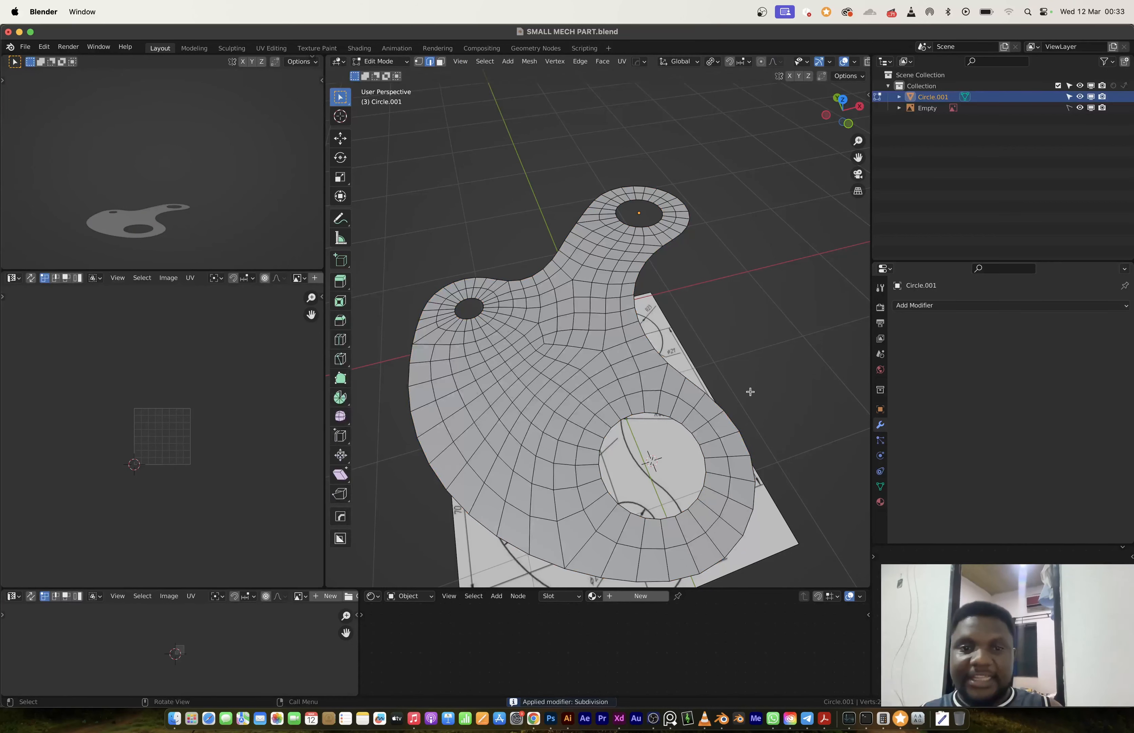
Try another level 1 Subdivision modifier on the part and revert to the original unsubdivided mesh.
{"action": "key", "text": "Tab"}
{"action": "key", "text": "ctrl+1"}
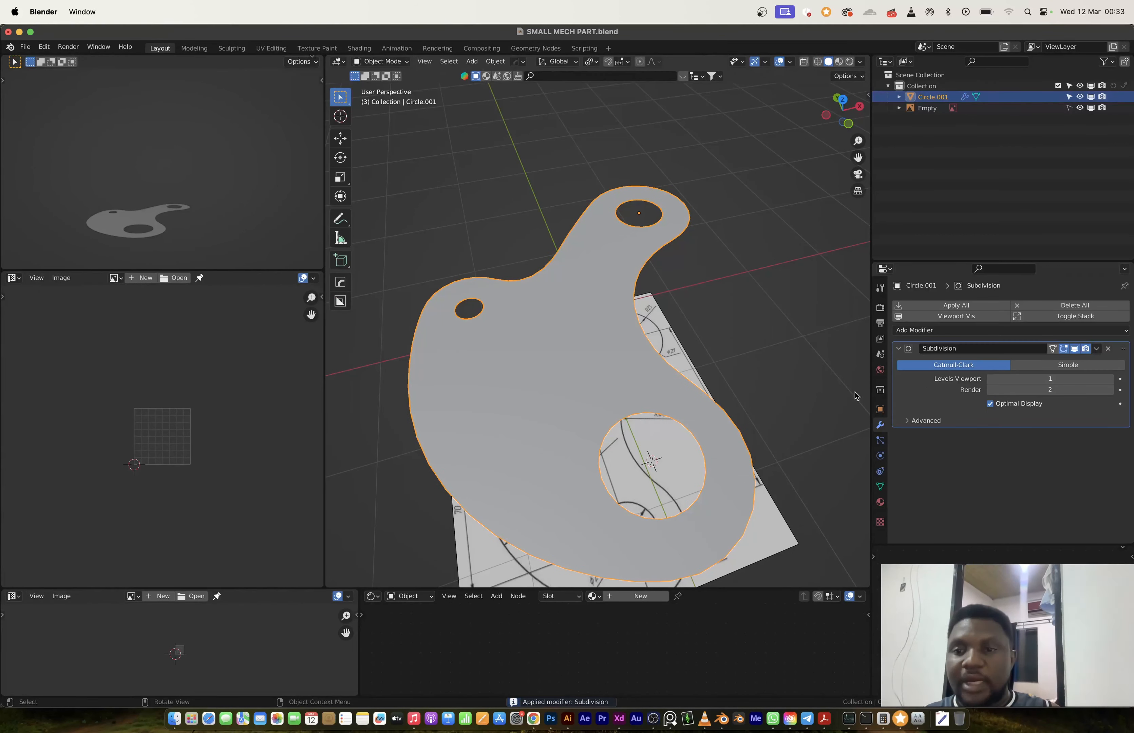
{"action": "key", "text": "ctrl+a"}
{"action": "key", "text": "Tab"}
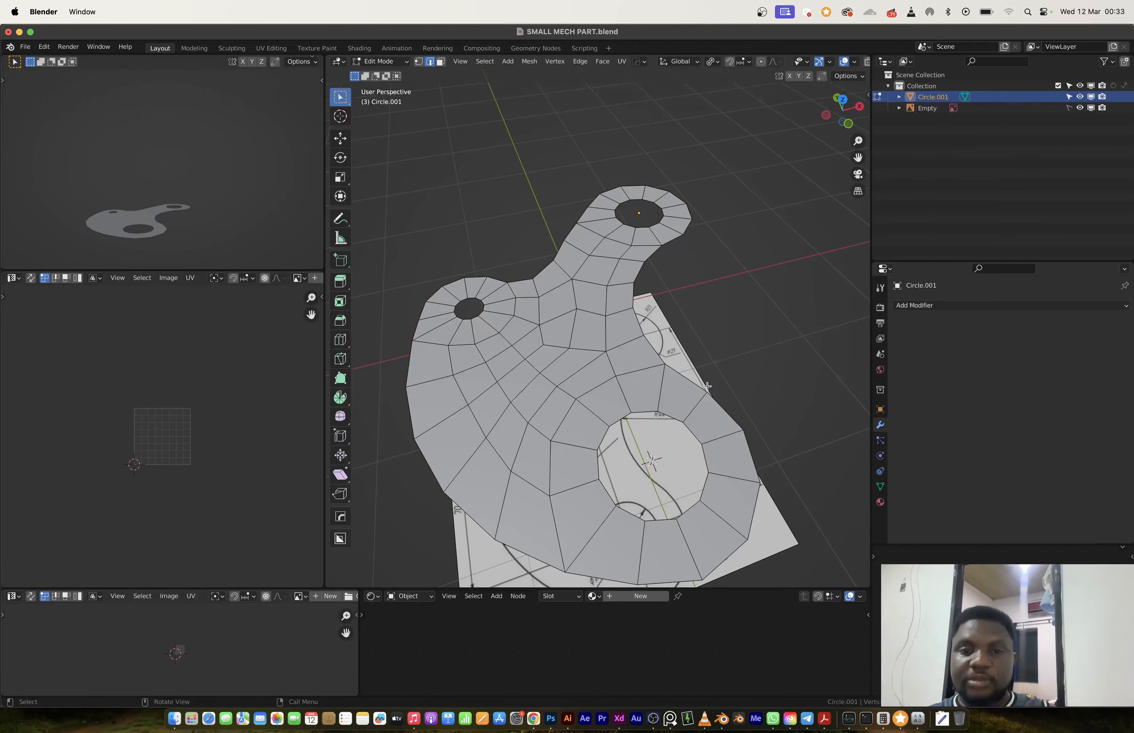
Inset all of the part's faces by about 0.25 m along the outer outline and the three holes.
{"action": "key", "text": "a"}
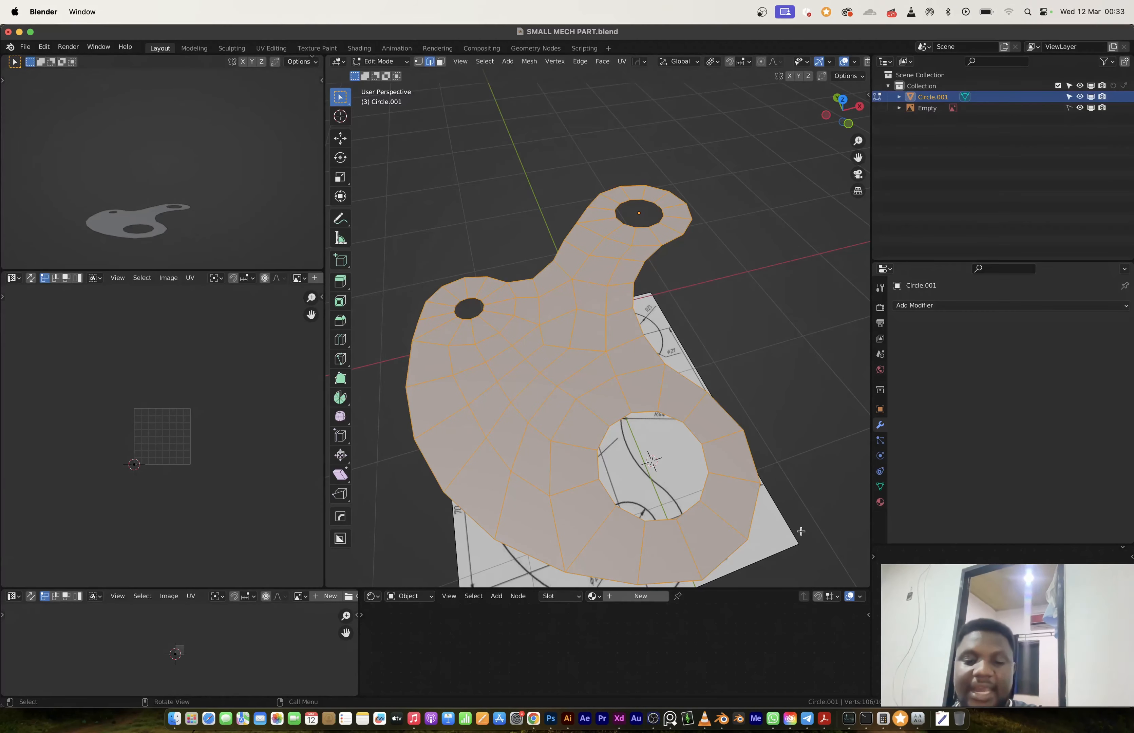
{"action": "key", "text": "i"}
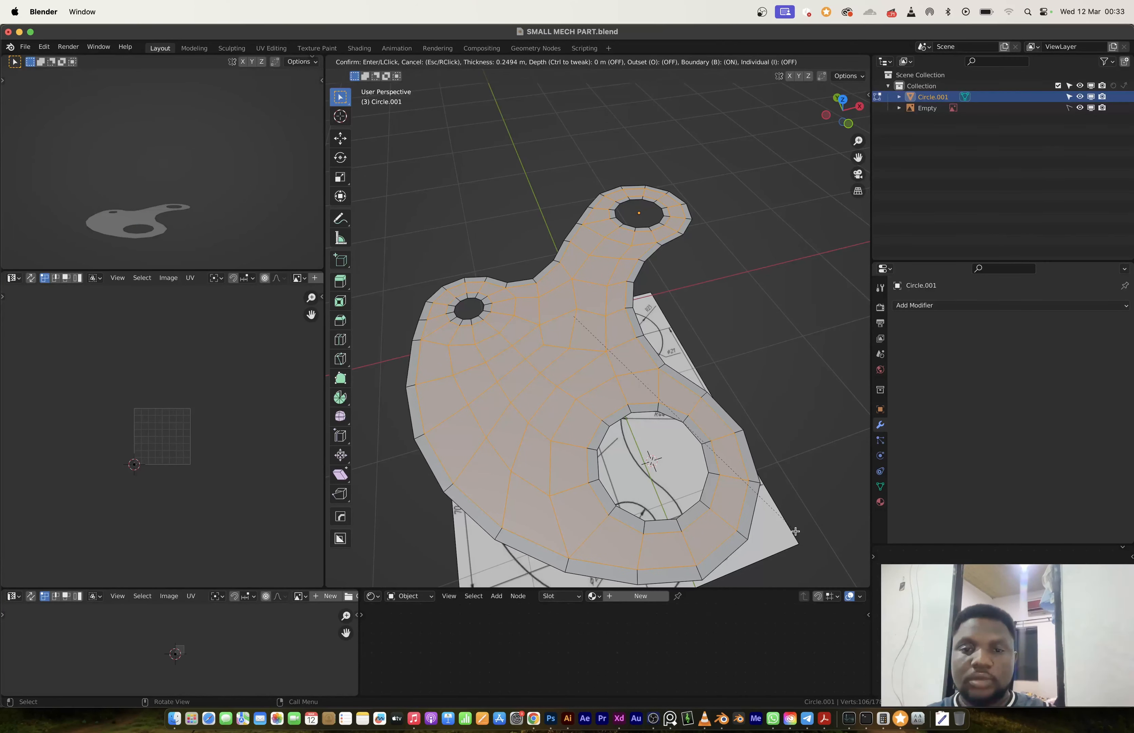
{"action": "left_click", "coordinate": [796, 531]}
{"action": "key", "text": "Tab"}
{"action": "middle_click_drag", "start_coordinate": [733, 430], "coordinate": [707, 400]}
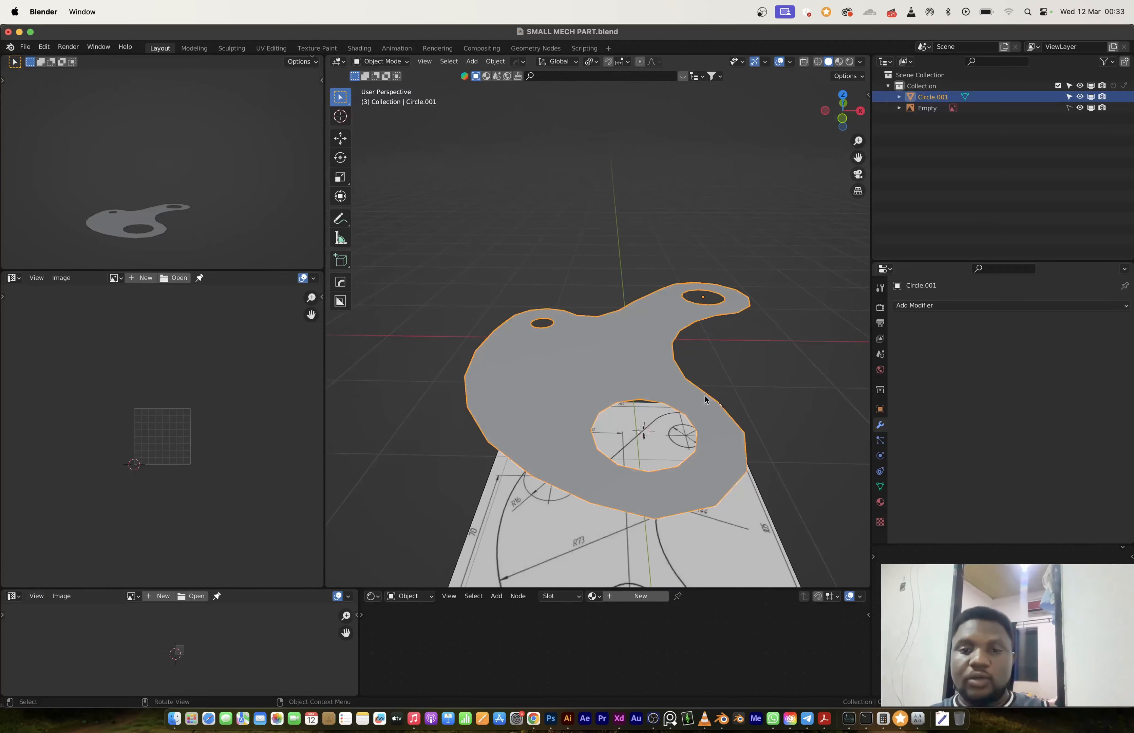
Extrude the entire flat part about -0.54 m along its normal to give it thickness.
{"action": "key", "text": "Tab"}
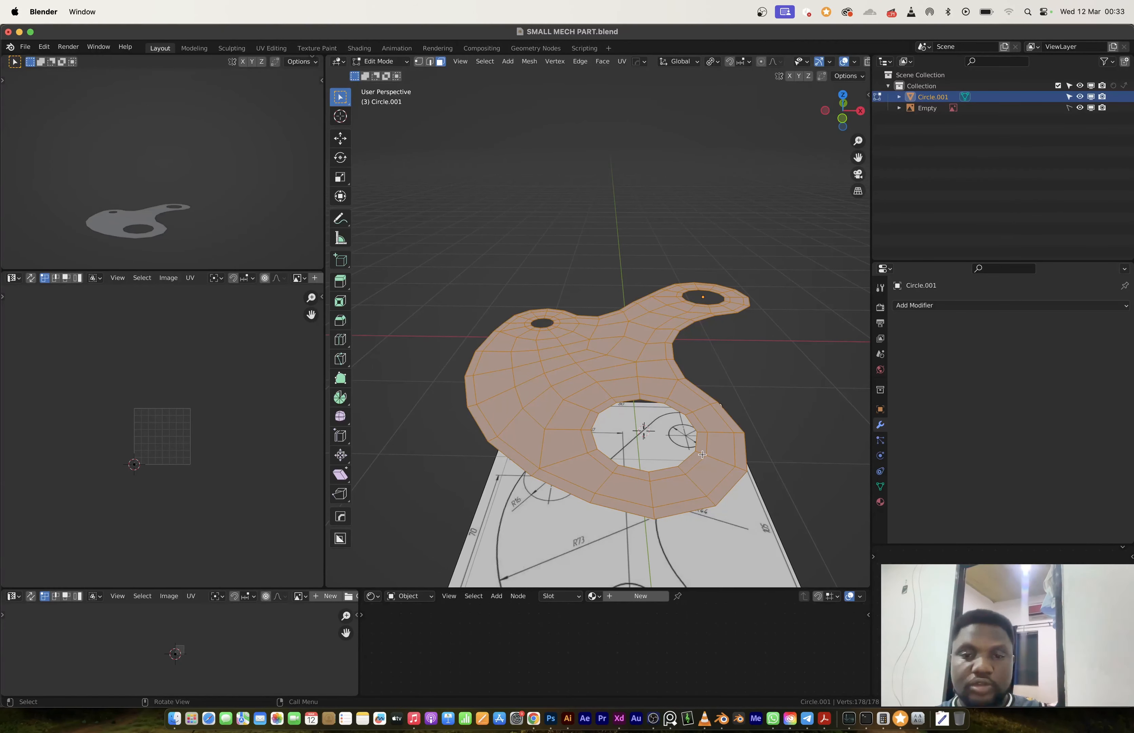
{"action": "key", "text": "e"}
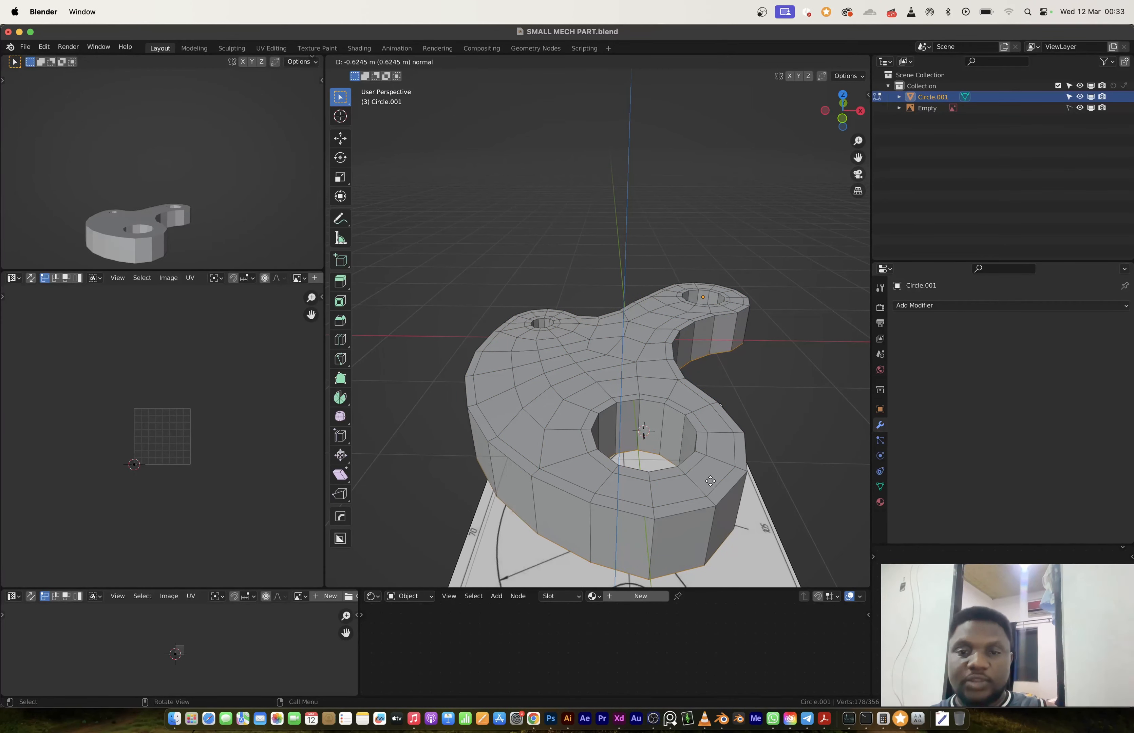
{"action": "left_click", "coordinate": [705, 474]}
{"action": "middle_click_drag", "start_coordinate": [705, 474], "coordinate": [603, 343]}
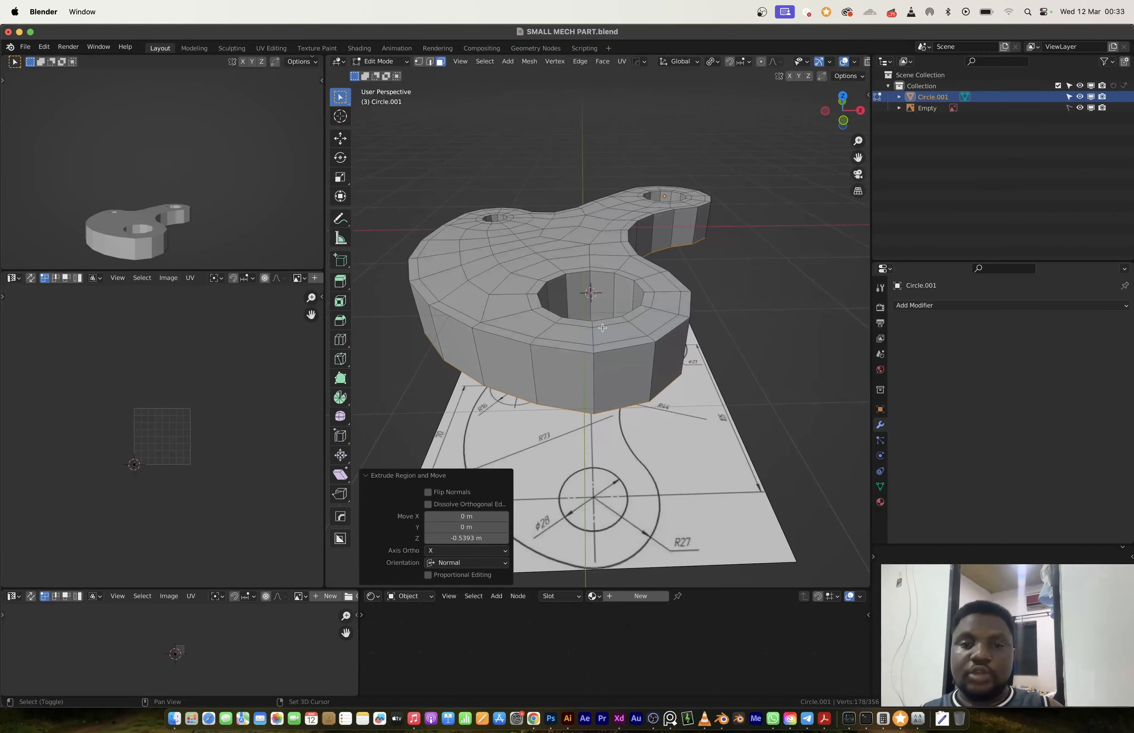
Dissolve the inset edge loop surrounding the large hole on the part's upper face.
{"action": "left_click", "coordinate": [602, 327]}
{"action": "key", "text": "2"}
{"action": "left_click", "coordinate": [581, 323], "text": "alt"}
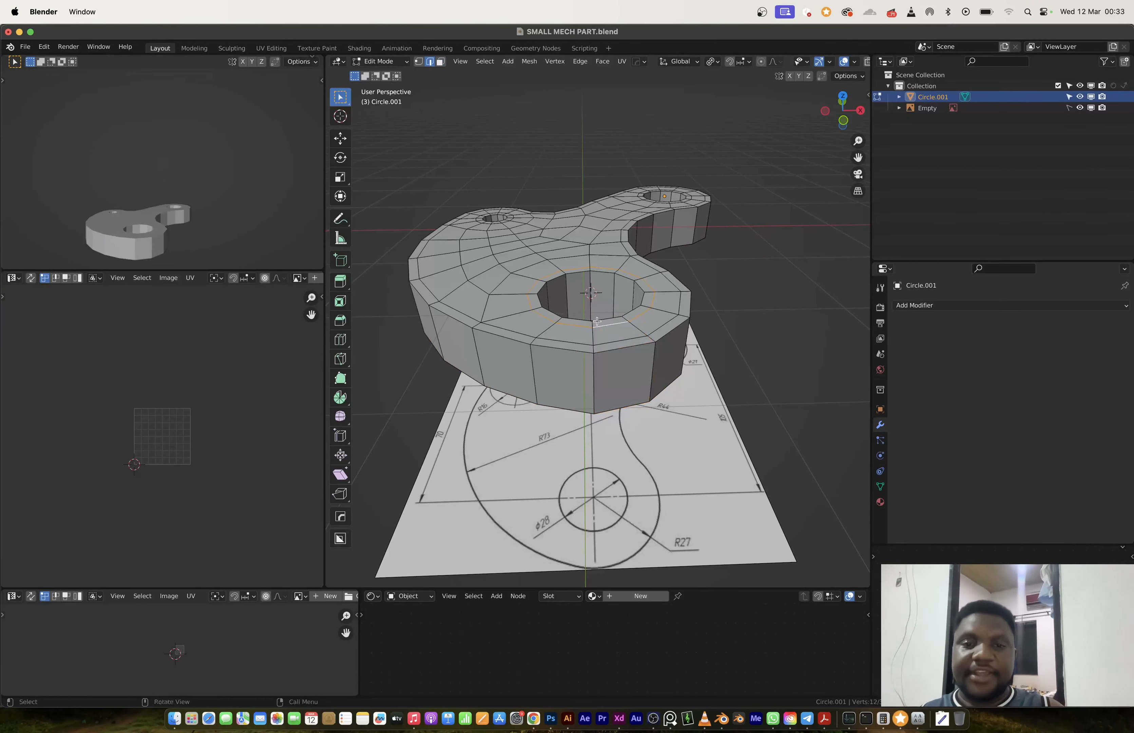
{"action": "middle_click_drag", "start_coordinate": [581, 323], "coordinate": [545, 375]}
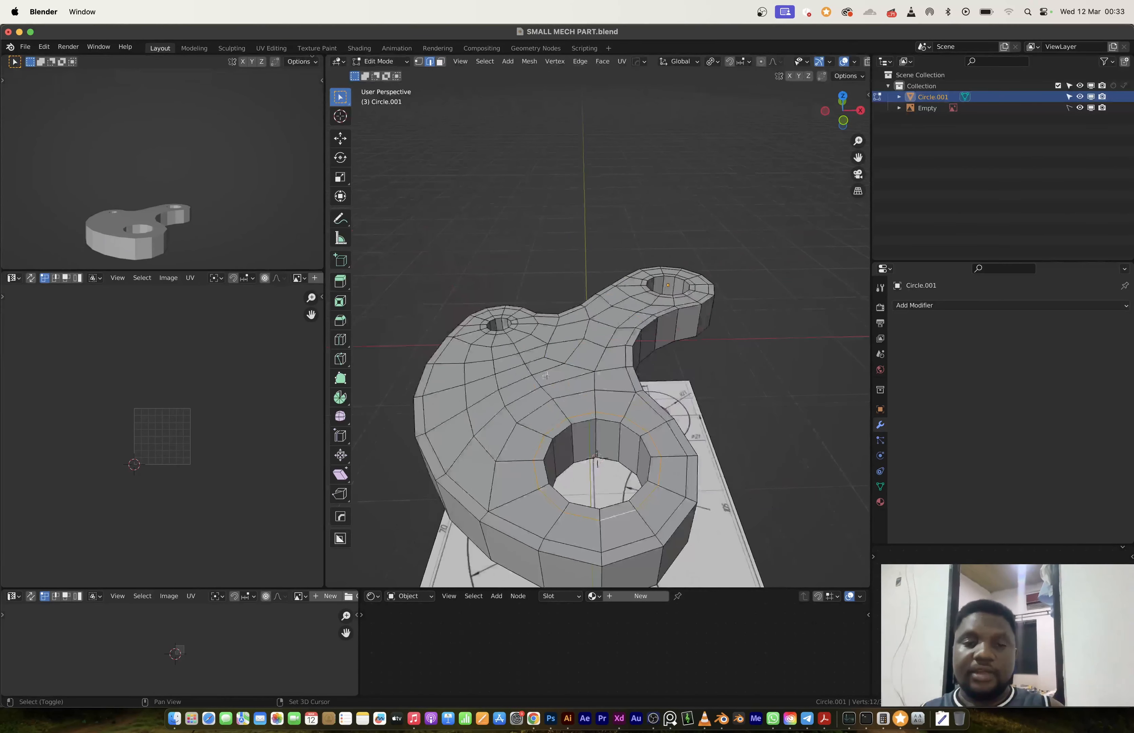
{"action": "key", "text": "x"}
{"action": "left_click", "coordinate": [660, 308]}
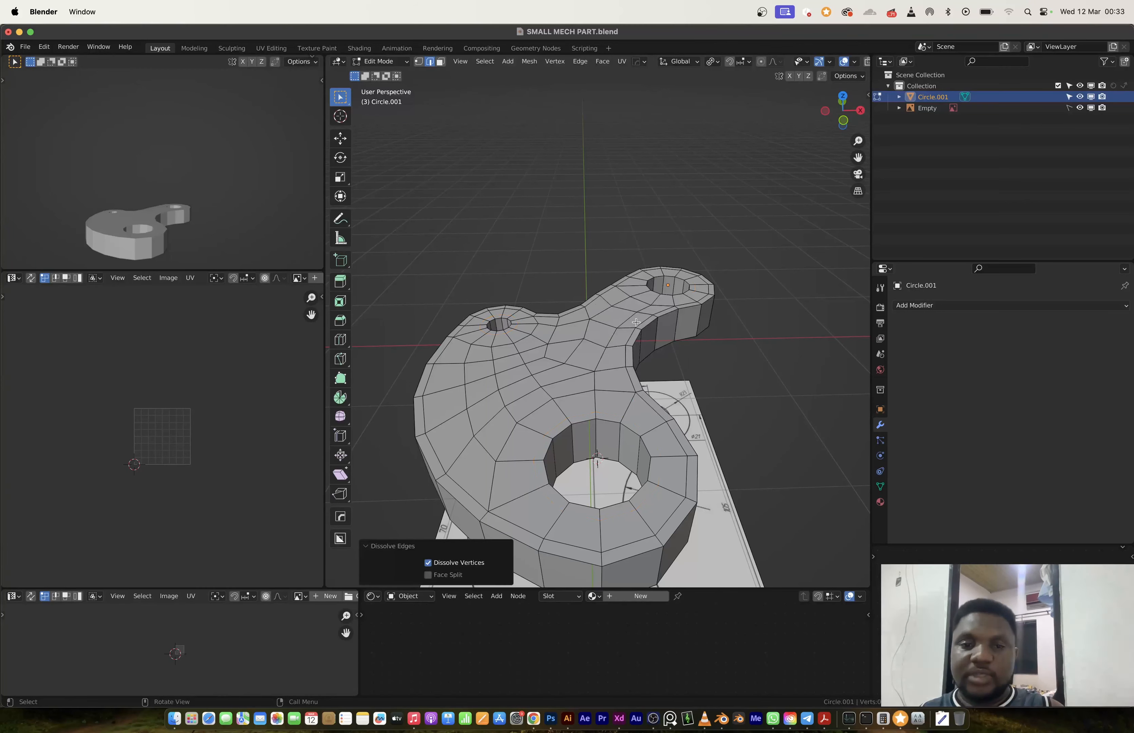
{"action": "middle_click", "coordinate": [574, 434], "text": "alt"}
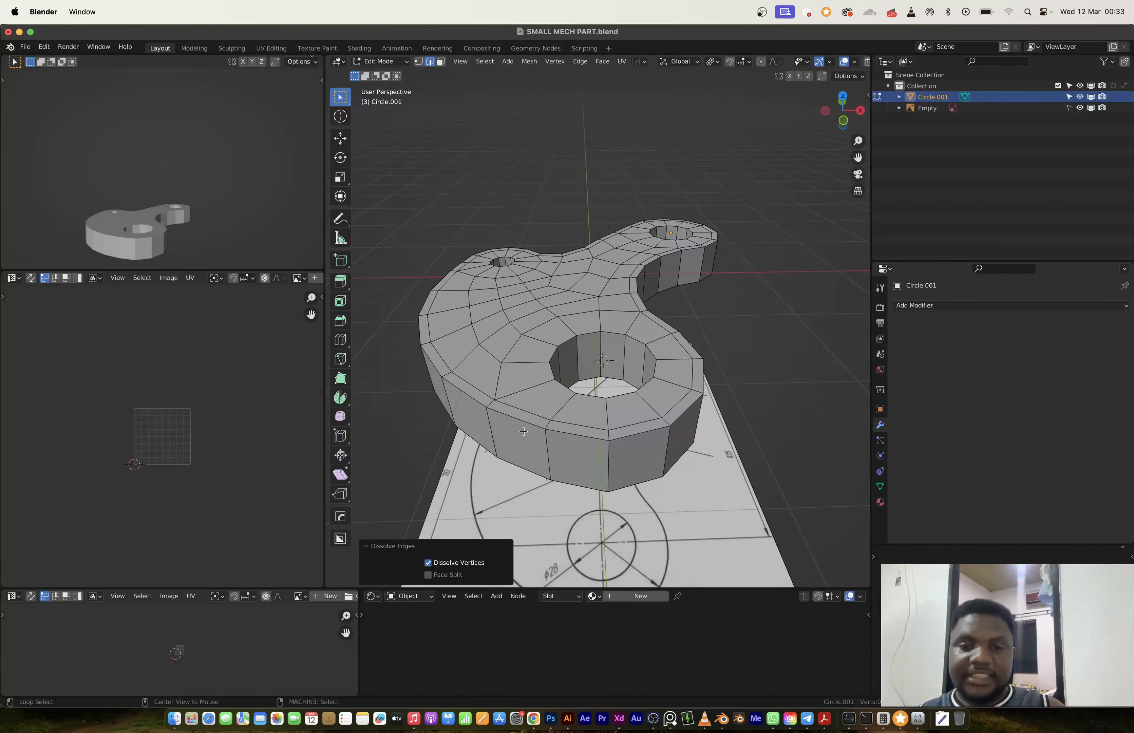
{"action": "left_click", "coordinate": [523, 416], "text": "alt"}
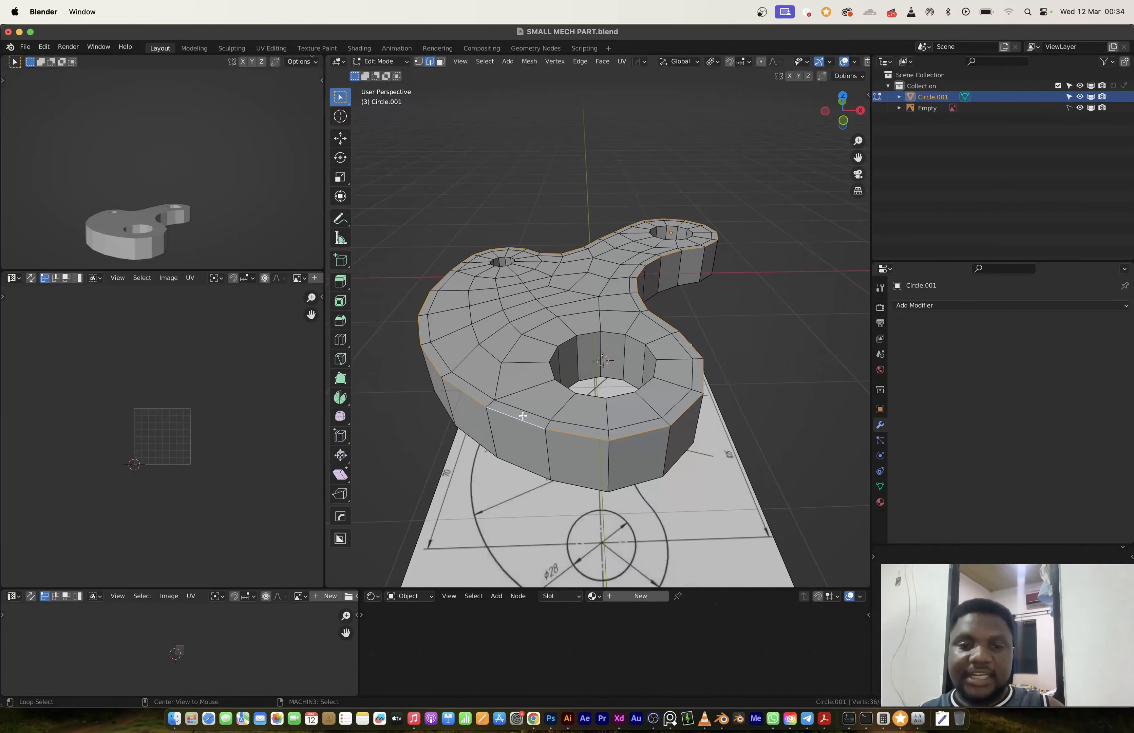
{"action": "left_click", "coordinate": [561, 387], "text": "alt+shift"}
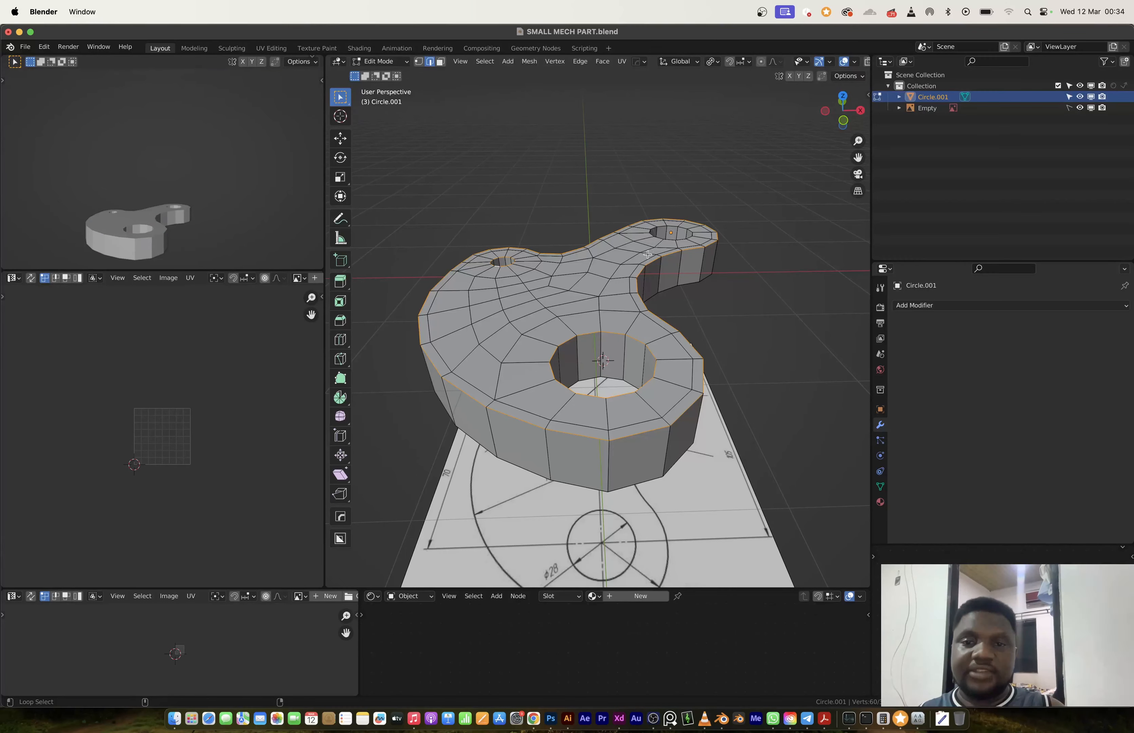
{"action": "left_click", "coordinate": [668, 238], "text": "alt+shift"}
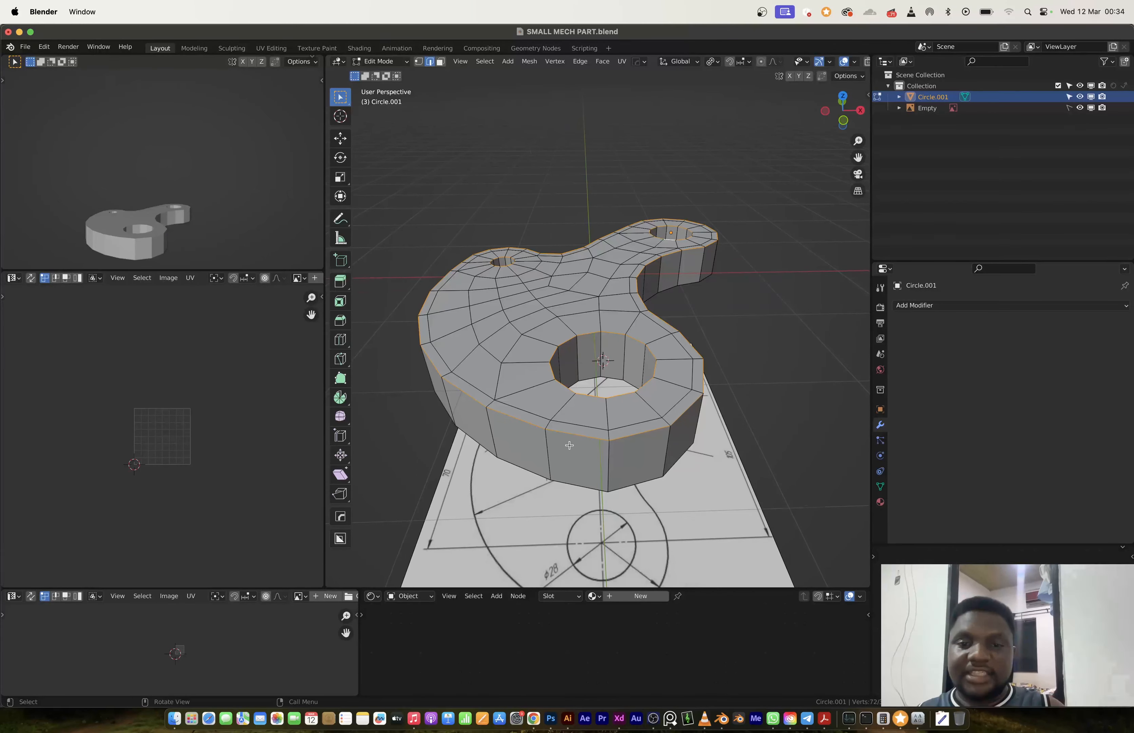
Add surrounding edge loops around the large hole and the arm-end hole using Slide Edge with a size of about 0.70.
{"action": "middle_click_drag", "start_coordinate": [569, 445], "coordinate": [530, 296]}
{"action": "left_click", "coordinate": [639, 351], "text": "alt"}
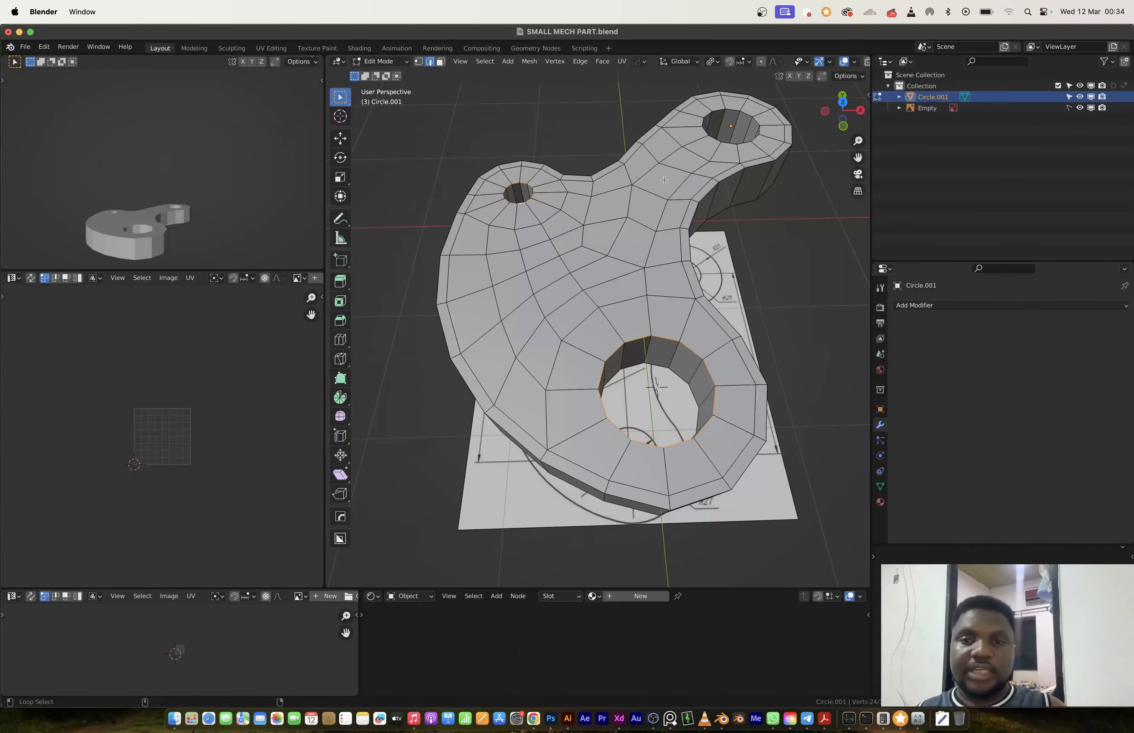
{"action": "right_click", "coordinate": [624, 225]}
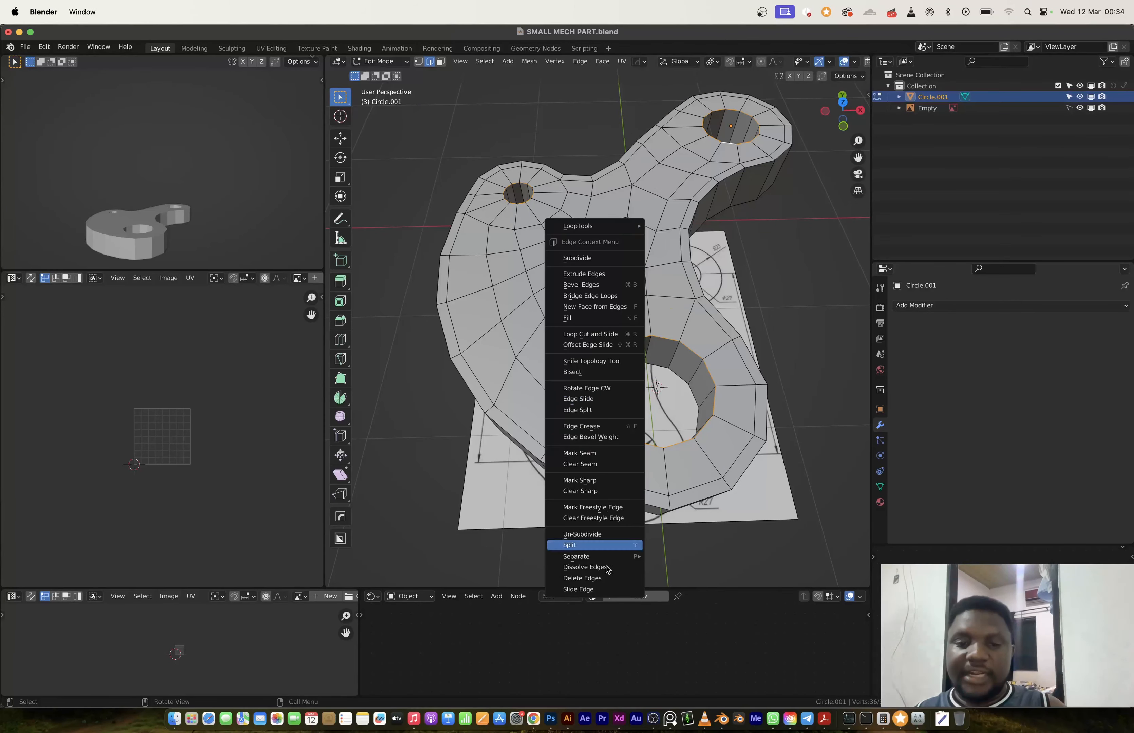
{"action": "left_click", "coordinate": [604, 589]}
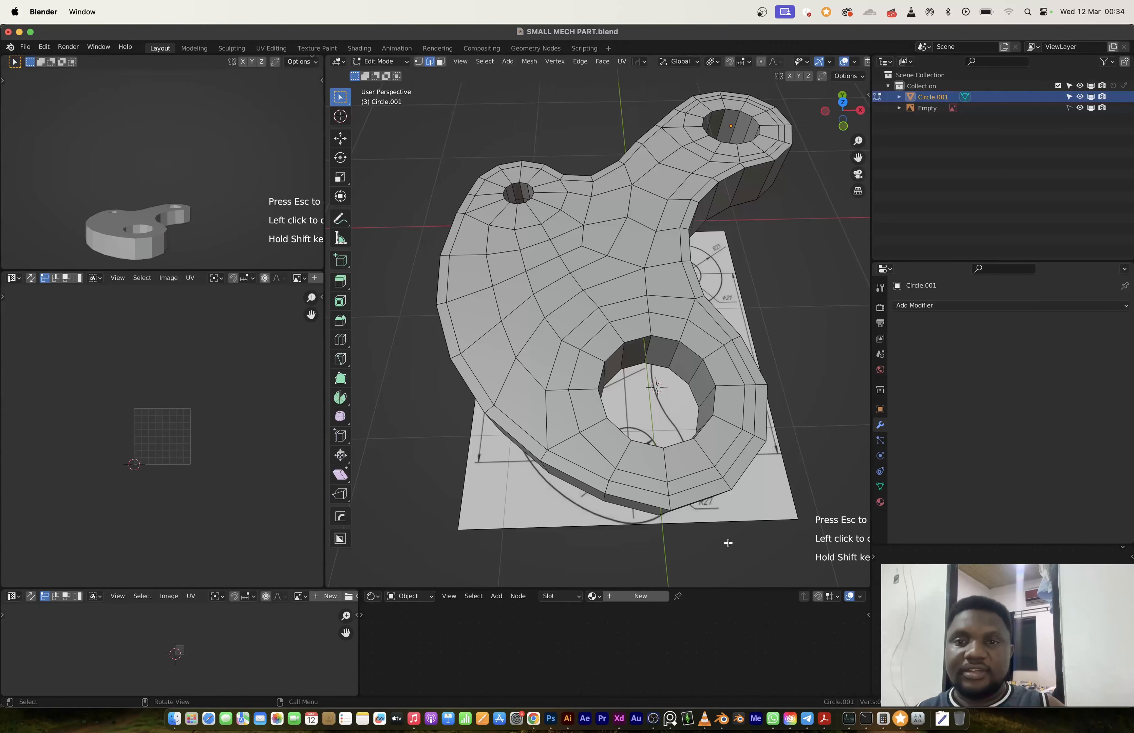
{"action": "left_click", "coordinate": [637, 454]}
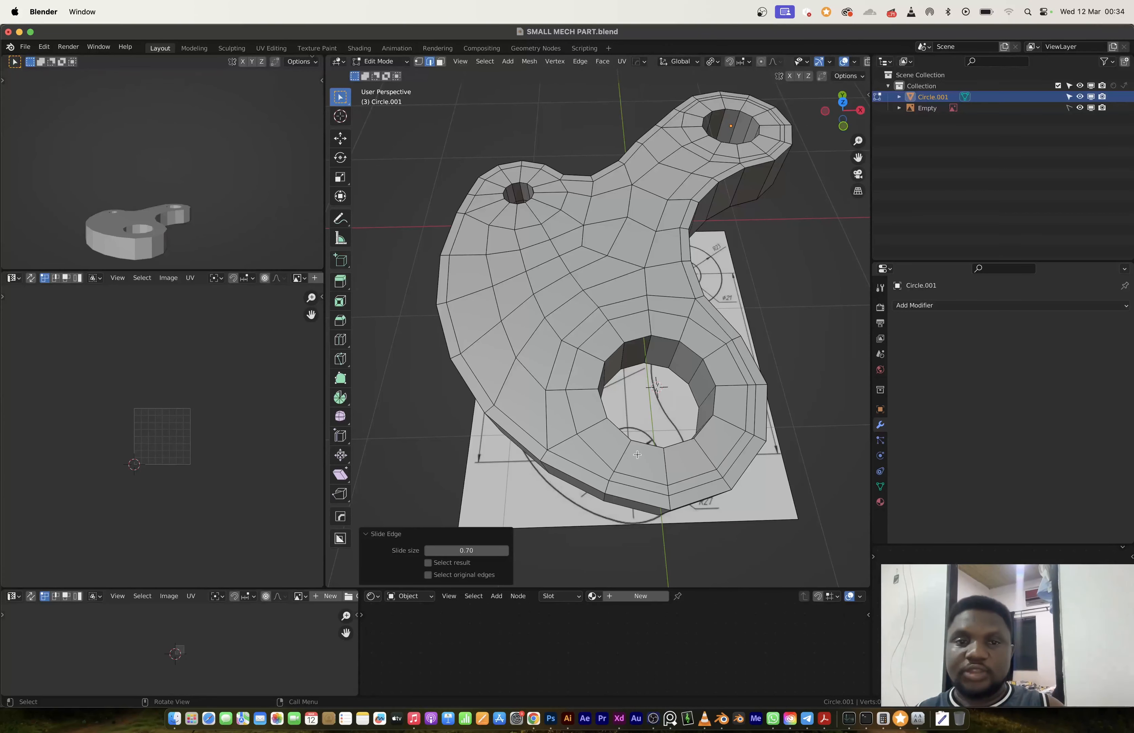
Add a surrounding edge loop around the smallest hole using Slide Edge with a size of about -0.67.
{"action": "left_click", "coordinate": [519, 206], "text": "alt"}
{"action": "right_click", "coordinate": [522, 207]}
{"action": "left_click", "coordinate": [522, 420]}
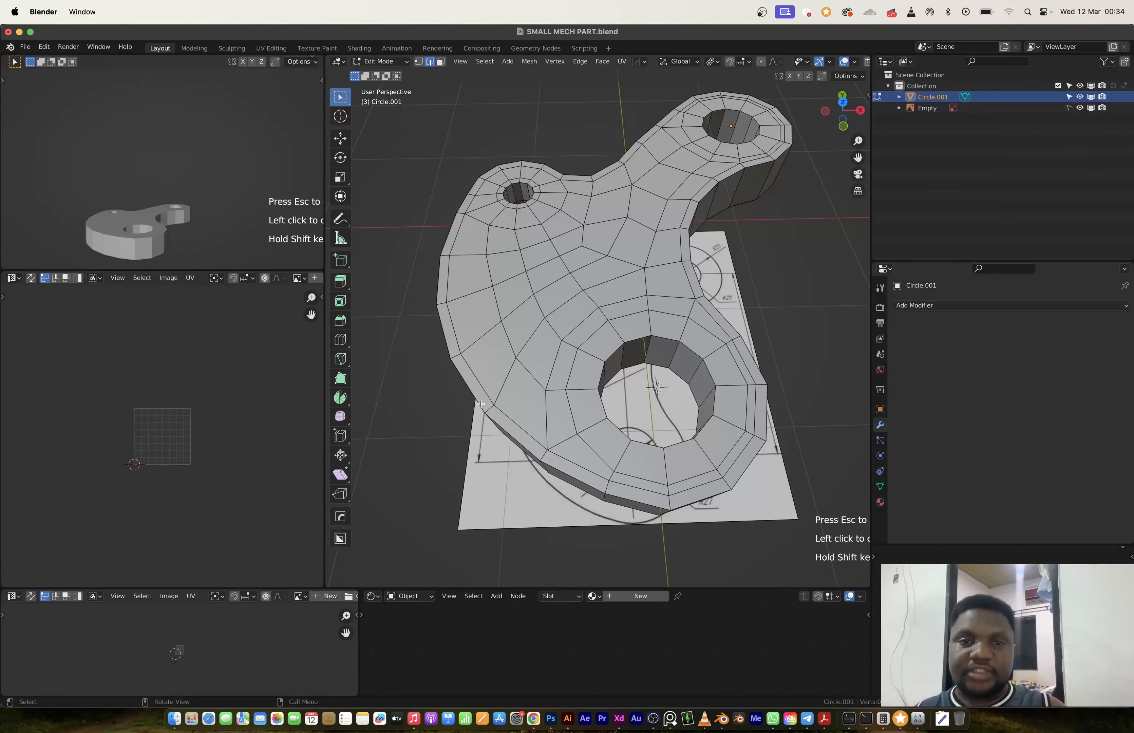
{"action": "left_click", "coordinate": [386, 390]}
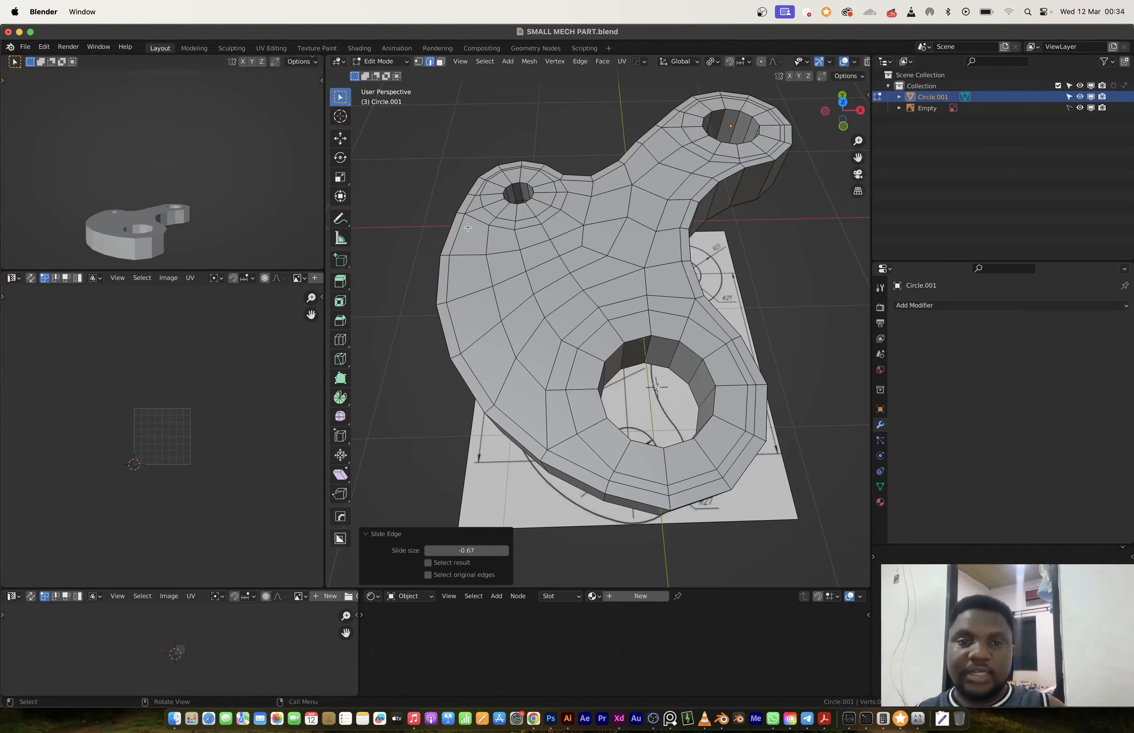
Extrude the face rings around all three holes about -0.19 m along their normals to form raised bosses.
{"action": "key", "text": "3"}
{"action": "left_click", "coordinate": [515, 212], "text": "alt"}
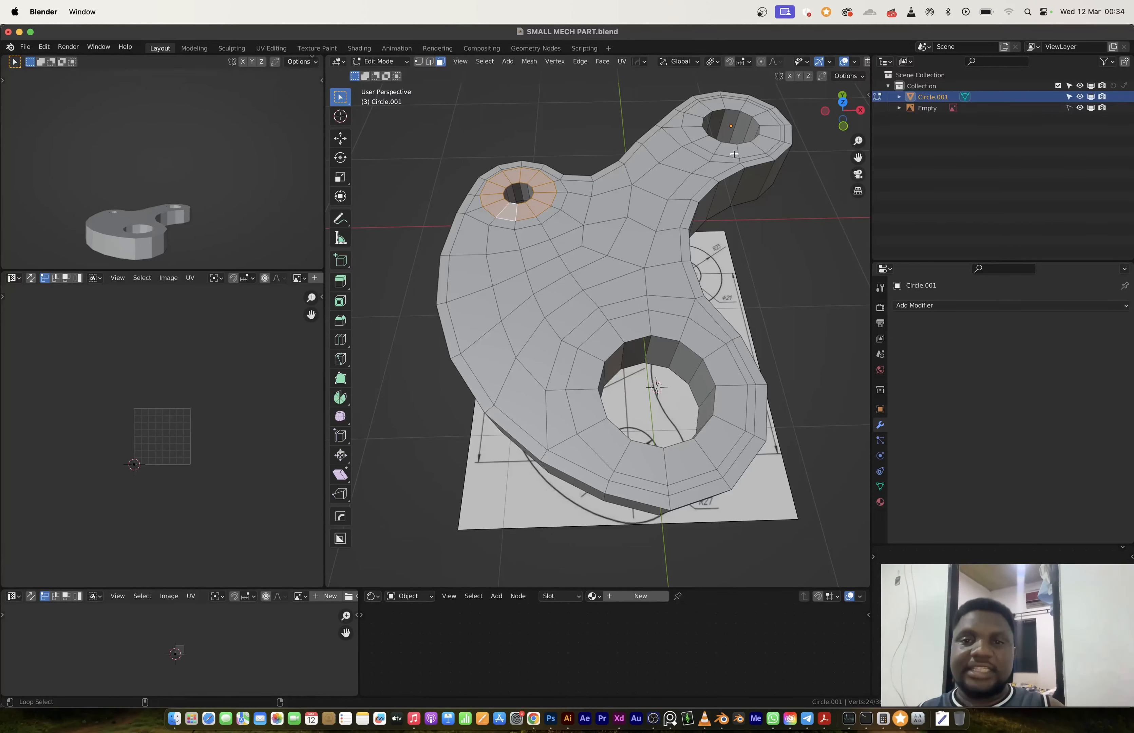
{"action": "left_click", "coordinate": [734, 150], "text": "alt+shift"}
{"action": "left_click", "coordinate": [689, 326], "text": "alt+shift"}
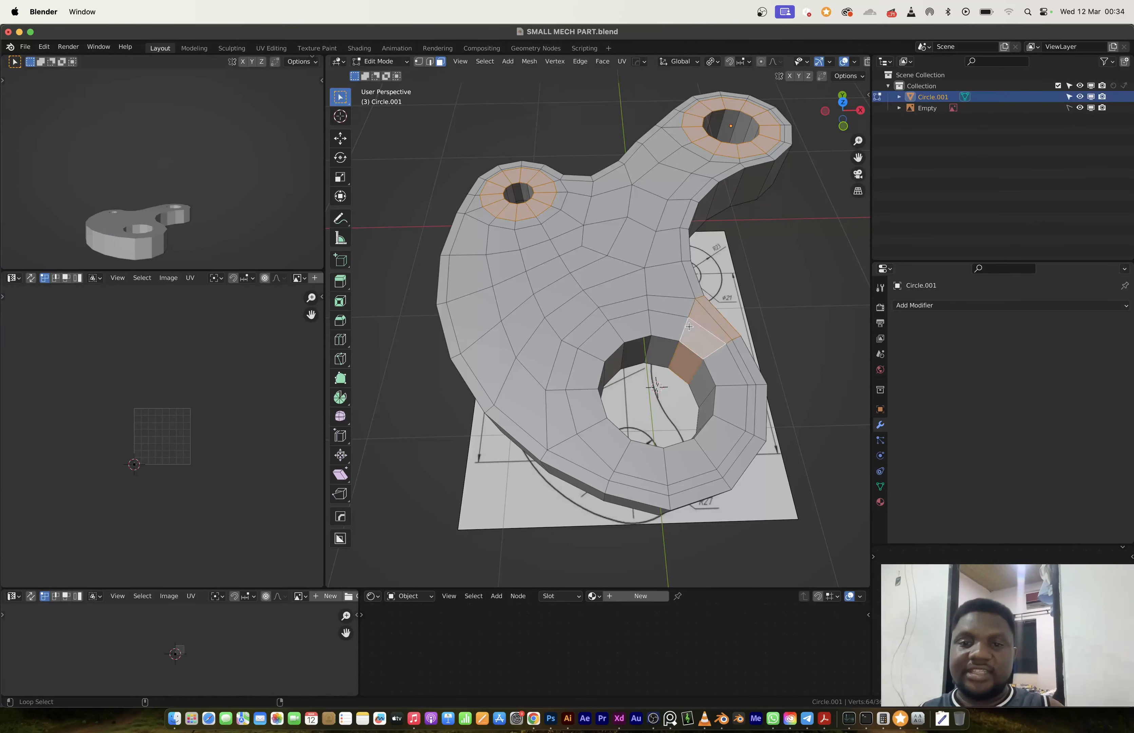
{"action": "key", "text": "ctrl+z"}
{"action": "left_click", "coordinate": [685, 331], "text": "alt+shift"}
{"action": "middle_click_drag", "start_coordinate": [685, 331], "coordinate": [698, 319]}
{"action": "key", "text": "e"}
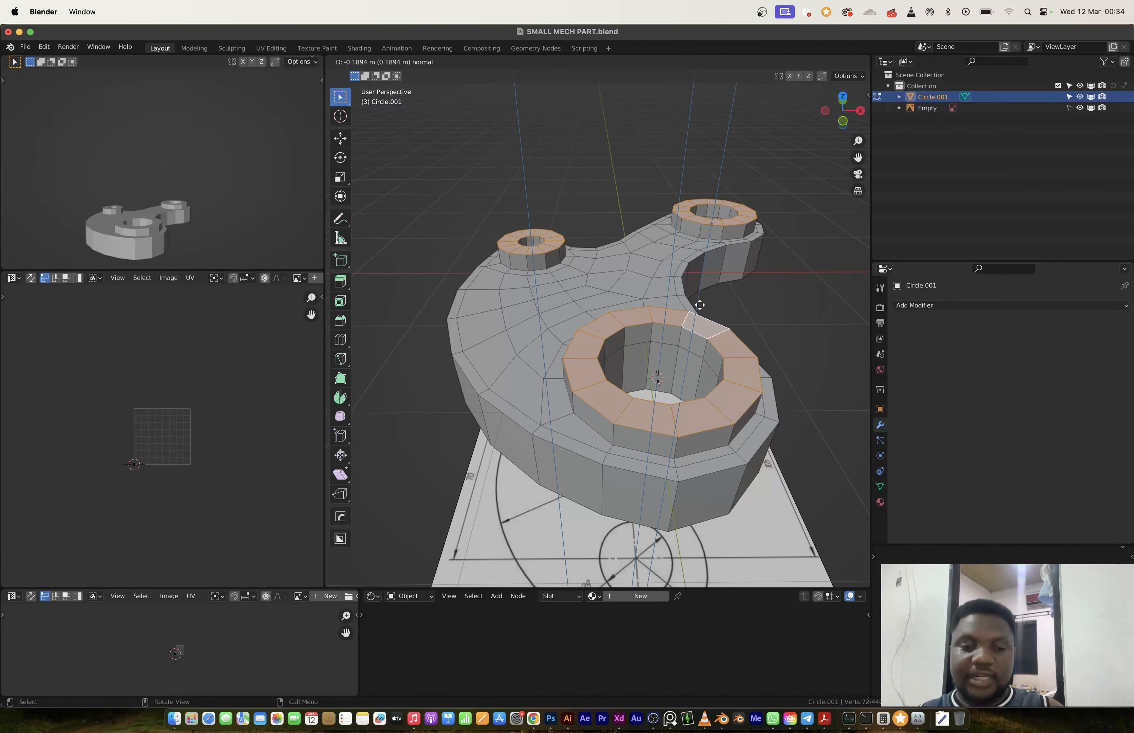
{"action": "left_click", "coordinate": [699, 305]}
Scale the outer top edge loops of the three bosses to about 0.79 to taper their sides.
{"action": "left_click", "coordinate": [643, 431], "text": "alt"}
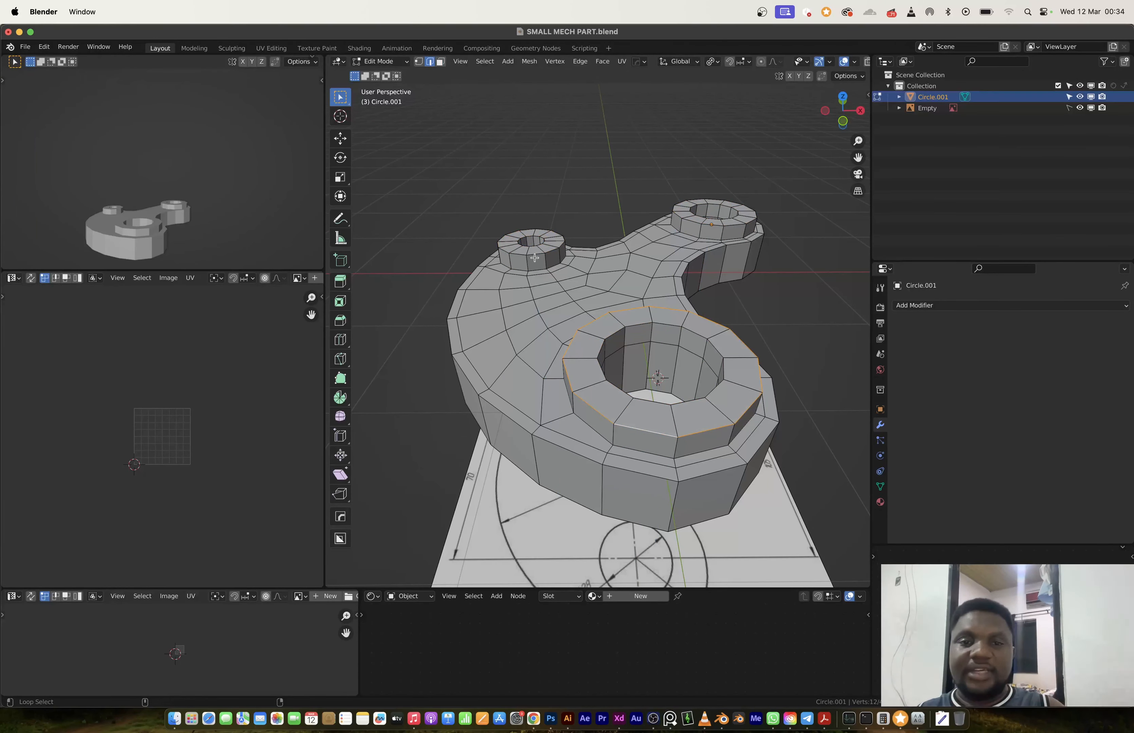
{"action": "left_click", "coordinate": [534, 257], "text": "alt+shift"}
{"action": "left_click", "coordinate": [704, 226], "text": "alt+shift"}
{"action": "key", "text": "s"}
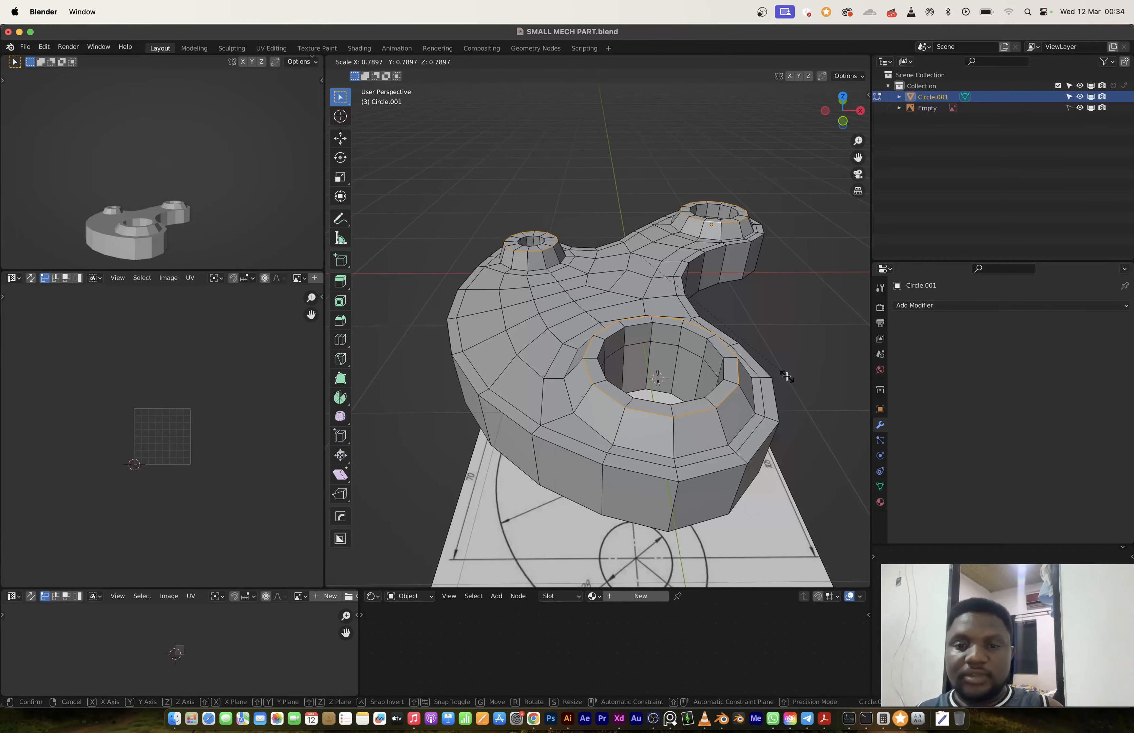
{"action": "left_click", "coordinate": [786, 376]}
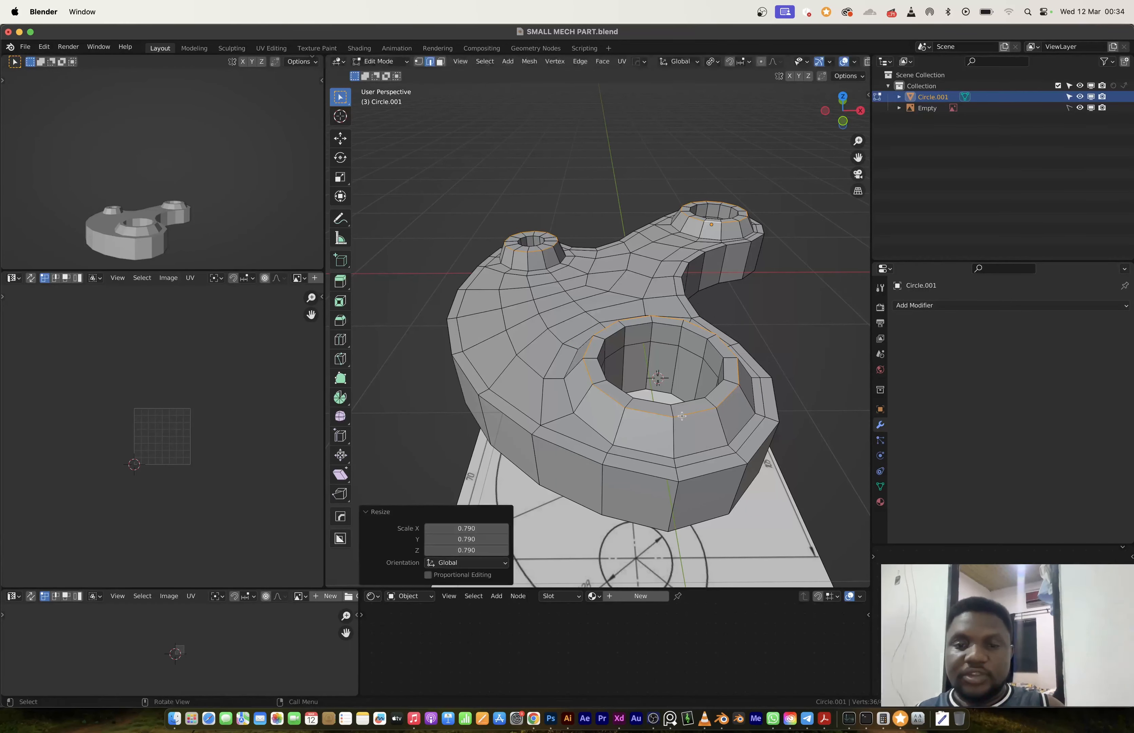
Bevel the boss rims and bases, the upper and lower outlines and the underside hole edges about 0.06 m with 4 segments.
{"action": "left_click", "coordinate": [529, 246], "text": "alt+shift"}
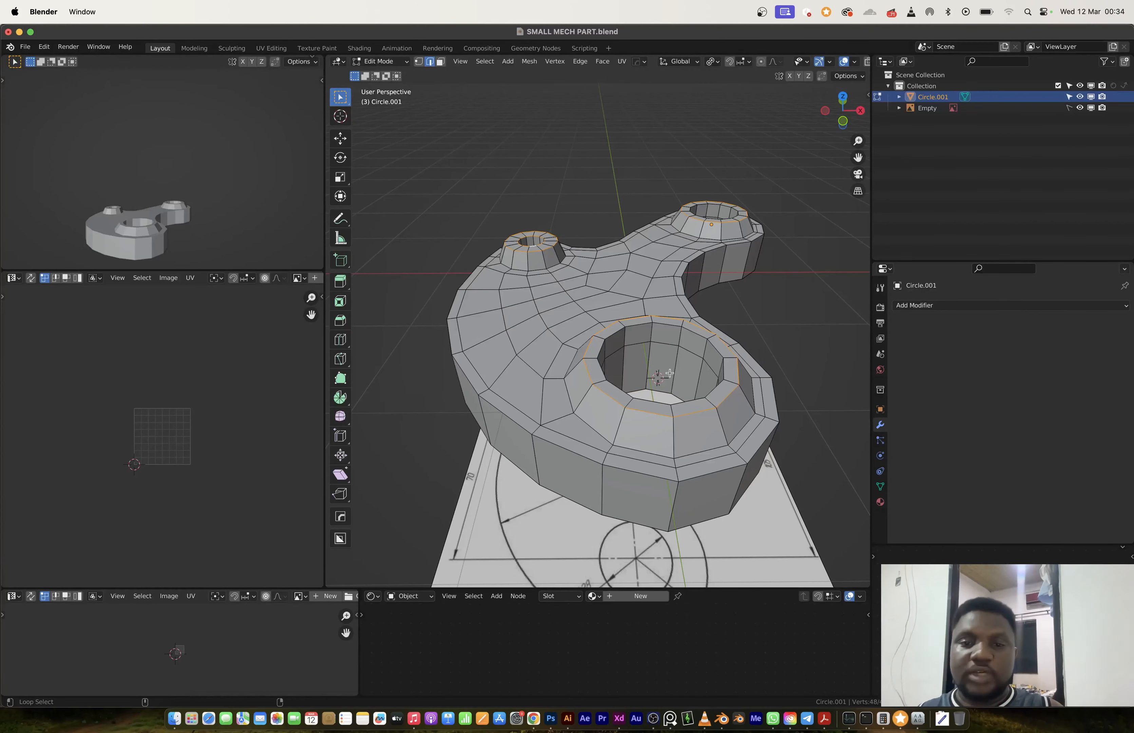
{"action": "left_click", "coordinate": [682, 405], "text": "alt+shift"}
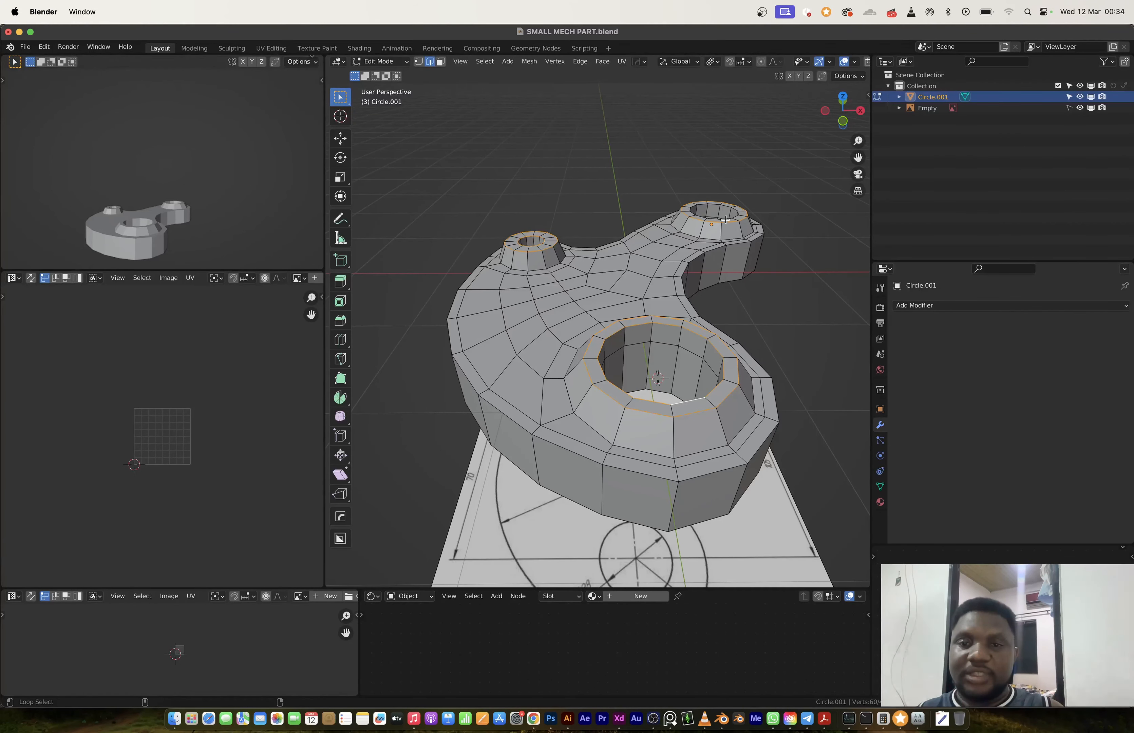
{"action": "left_click", "coordinate": [709, 235], "text": "alt+shift"}
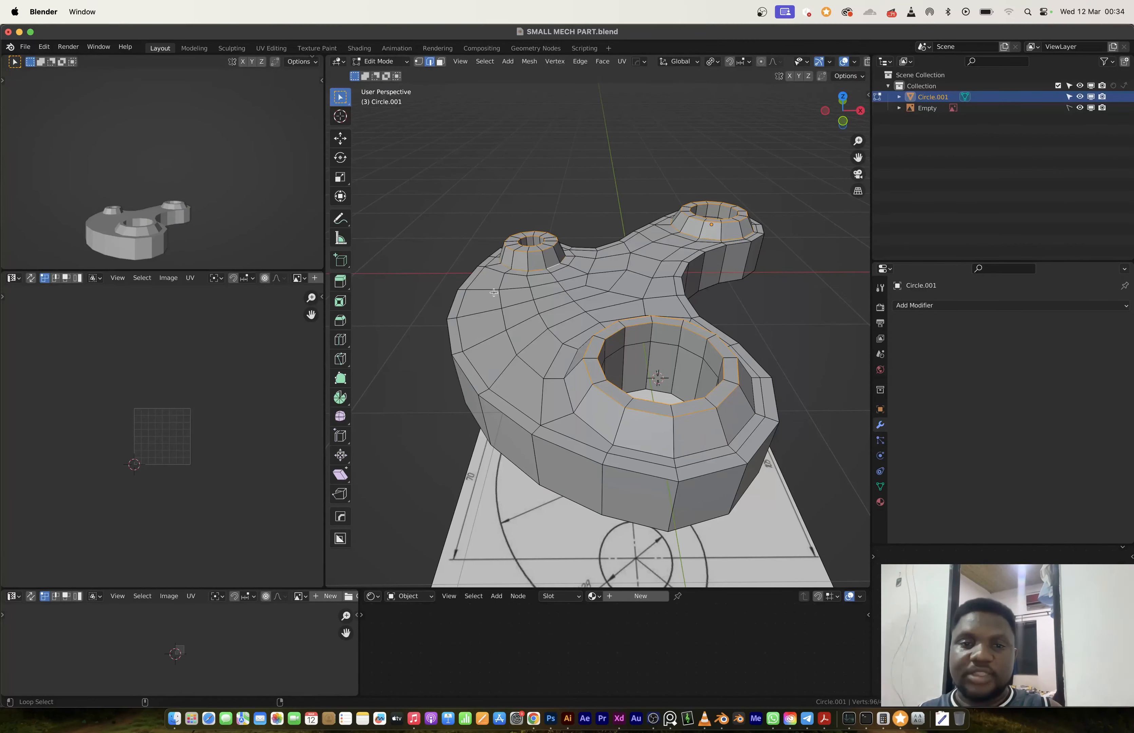
{"action": "left_click", "coordinate": [456, 306], "text": "alt+shift"}
{"action": "middle_click_drag", "start_coordinate": [456, 307], "coordinate": [711, 372]}
{"action": "left_click", "coordinate": [706, 368], "text": "alt+shift"}
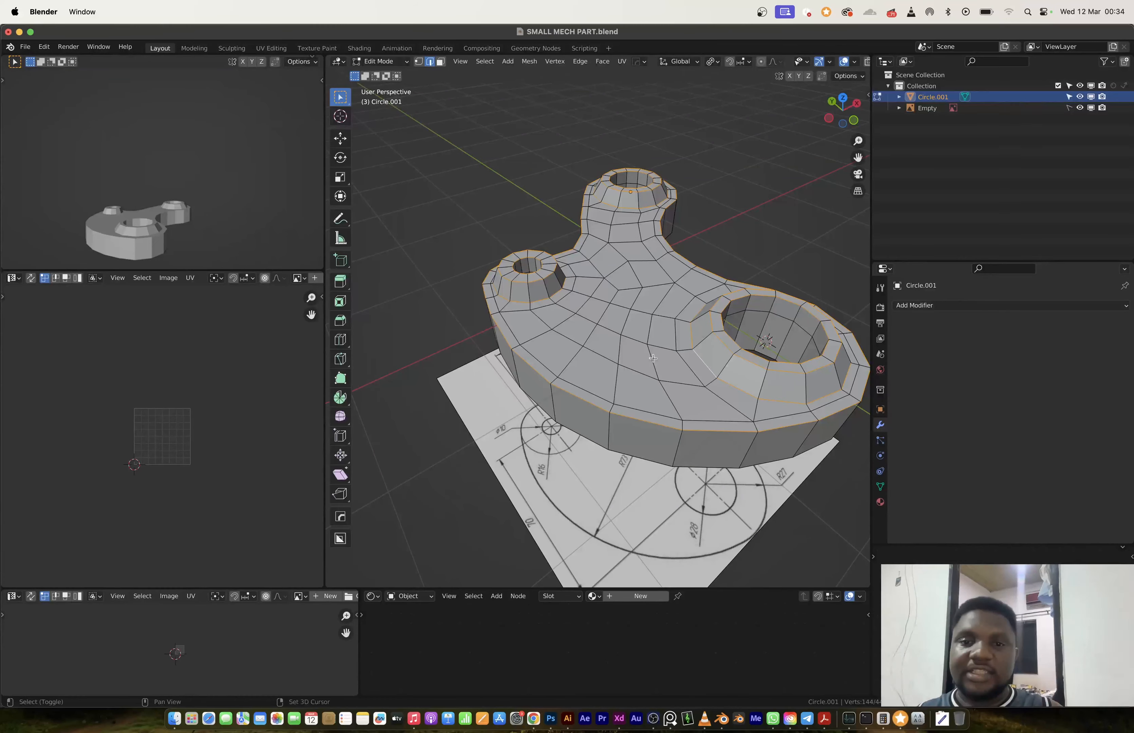
{"action": "middle_click_drag", "start_coordinate": [641, 236], "coordinate": [664, 370]}
{"action": "left_click", "coordinate": [718, 492], "text": "alt+shift"}
{"action": "middle_click_drag", "start_coordinate": [718, 491], "coordinate": [737, 417]}
{"action": "middle_click_drag", "start_coordinate": [773, 489], "coordinate": [686, 381]}
{"action": "left_click", "coordinate": [738, 447], "text": "alt+shift"}
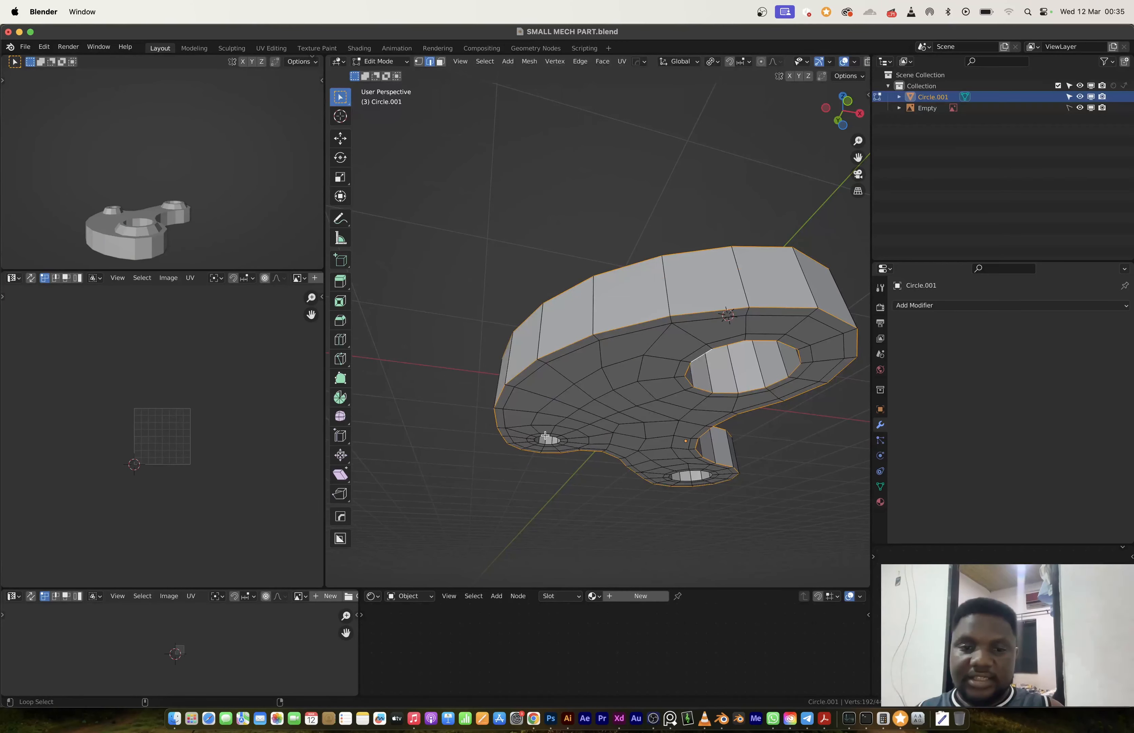
{"action": "left_click", "coordinate": [545, 436], "text": "alt+shift"}
{"action": "left_click", "coordinate": [683, 475], "text": "alt+shift"}
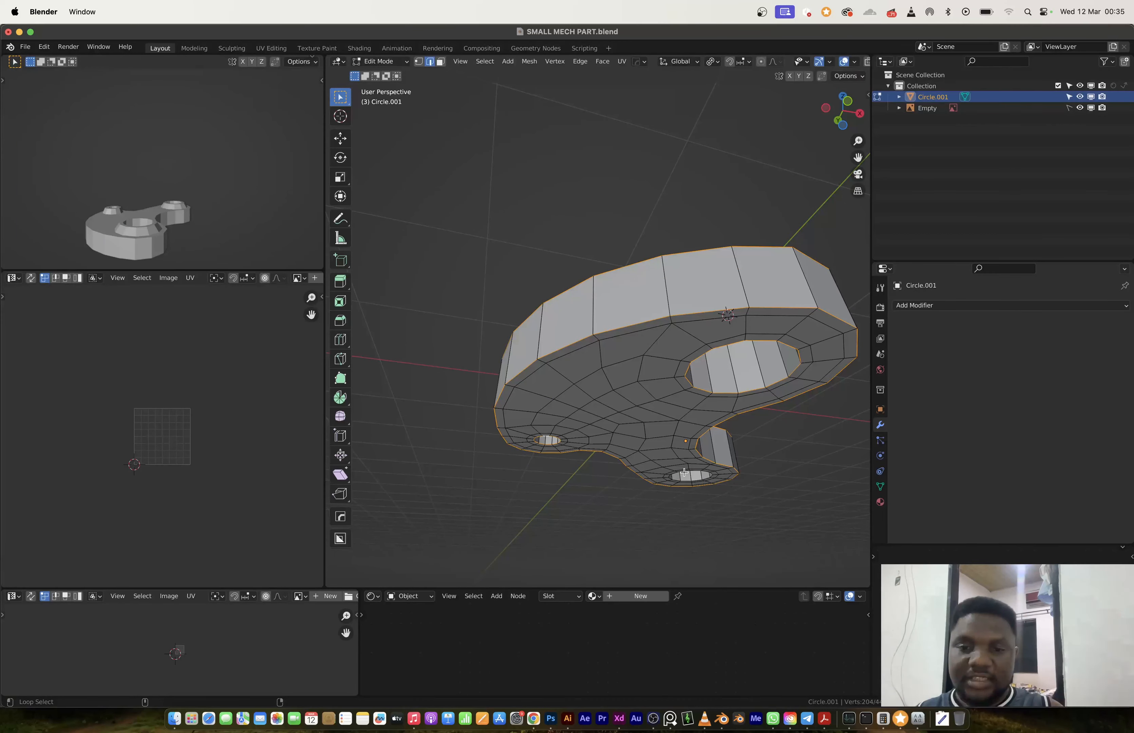
{"action": "middle_click_drag", "start_coordinate": [669, 370], "coordinate": [659, 394]}
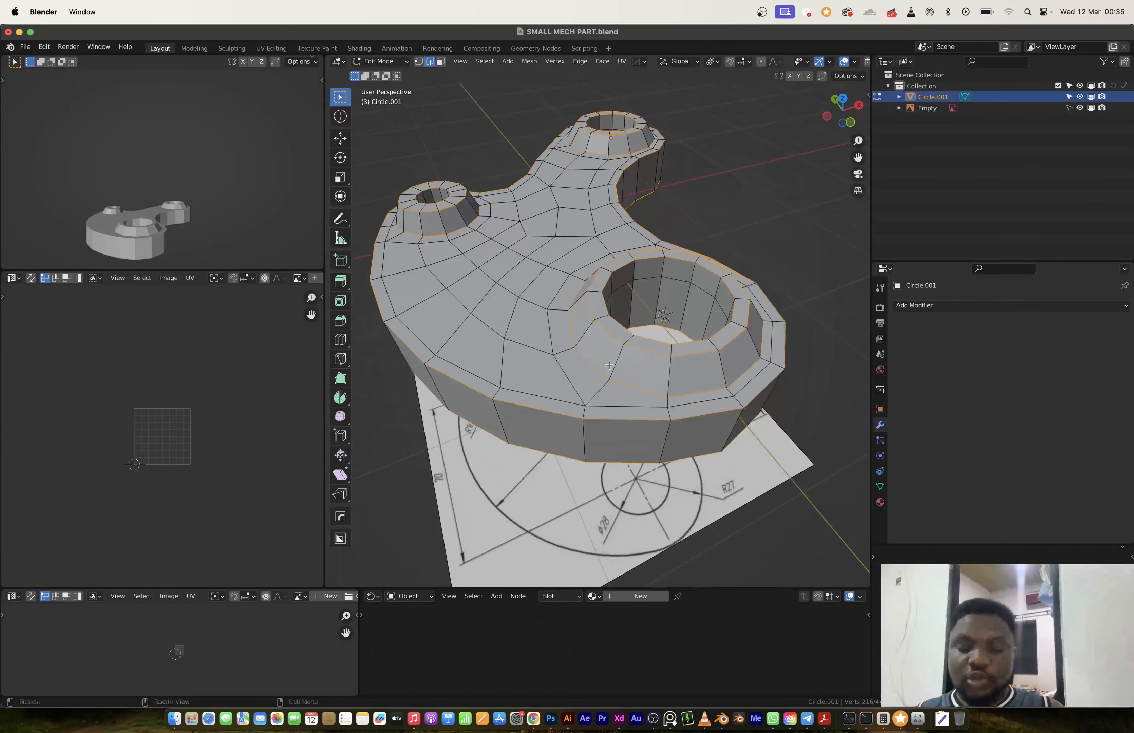
{"action": "key", "text": "ctrl+b"}
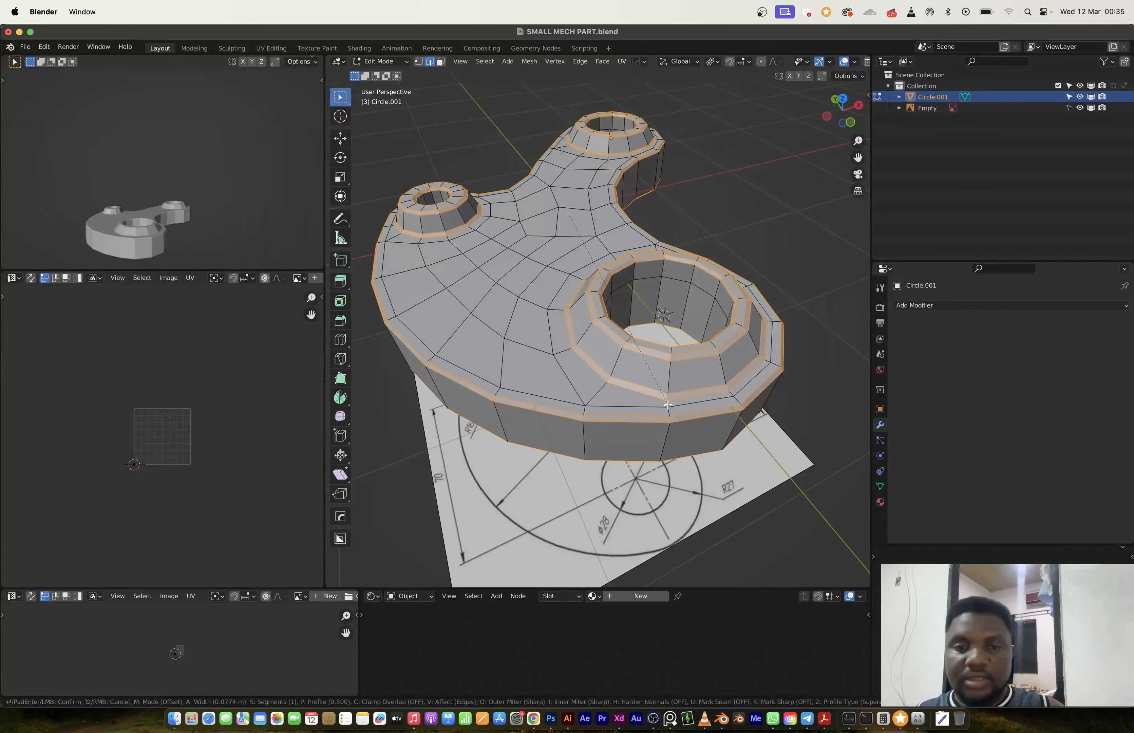
{"action": "scroll", "coordinate": [667, 403], "scroll_direction": "up", "scroll_amount": 2}
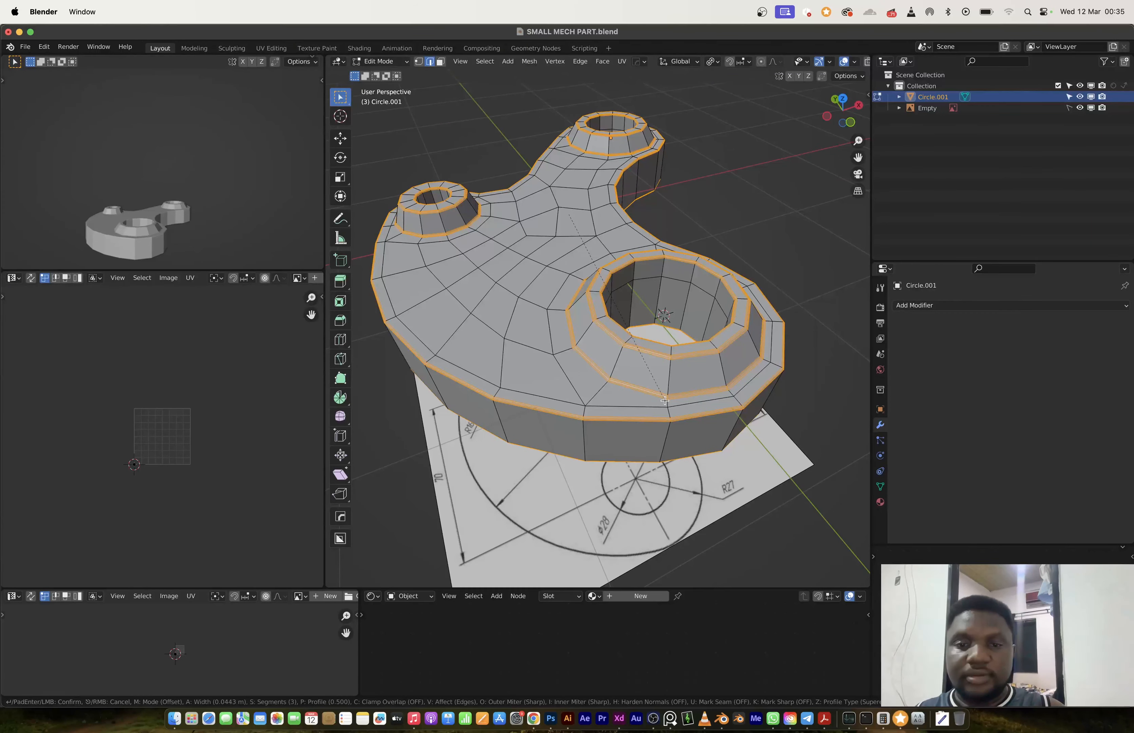
{"action": "left_click", "coordinate": [666, 402]}
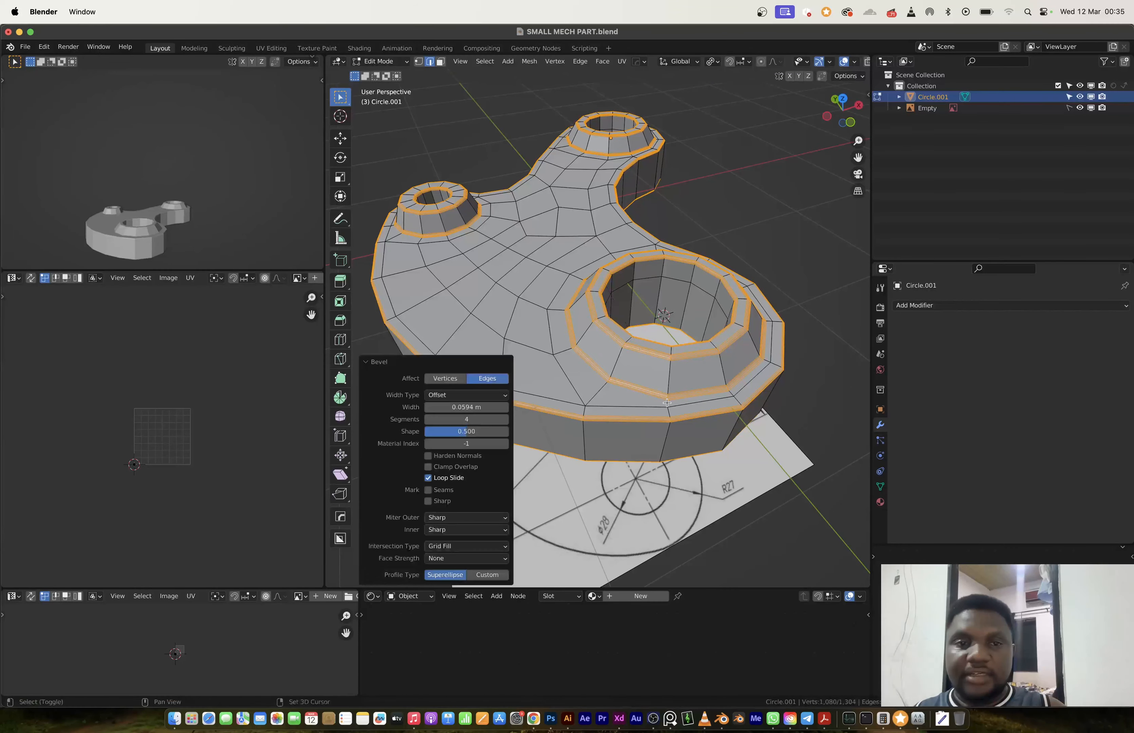
Add a level 1 Subdivision modifier to the beveled part and shade it smooth.
{"action": "key", "text": "Tab"}
{"action": "mouse_move", "coordinate": [683, 392]}
{"action": "middle_mouse_down"}
{"action": "mouse_move", "coordinate": [652, 381]}
{"action": "mouse_move", "coordinate": [681, 374]}
{"action": "mouse_move", "coordinate": [600, 400]}
{"action": "mouse_move", "coordinate": [634, 390]}
{"action": "mouse_move", "coordinate": [566, 385]}
{"action": "mouse_move", "coordinate": [610, 386]}
{"action": "middle_mouse_up"}
{"action": "scroll", "coordinate": [681, 374], "scroll_direction": "up", "scroll_amount": 2}
{"action": "key", "text": "ctrl+1"}
{"action": "right_click", "coordinate": [608, 383]}
{"action": "left_click", "coordinate": [608, 384]}
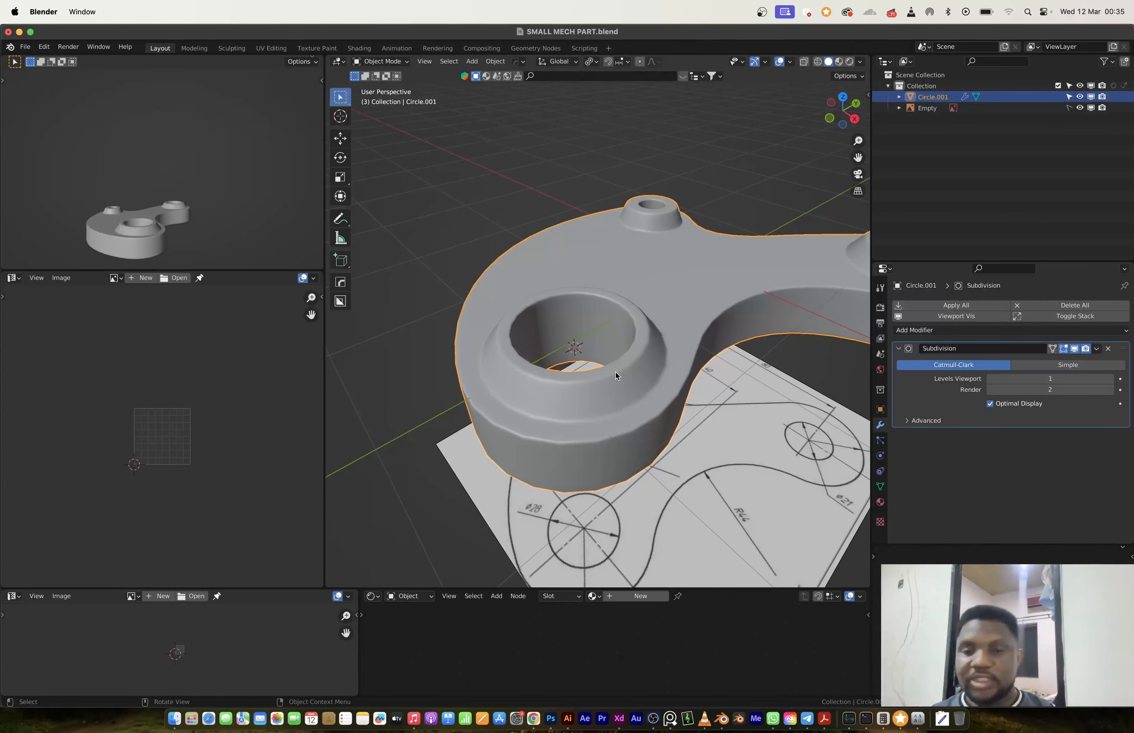
Inspect the smoothed part from above and below, and raise the Subdivision viewport level to 2.
{"action": "middle_click_drag", "start_coordinate": [609, 403], "coordinate": [581, 284]}
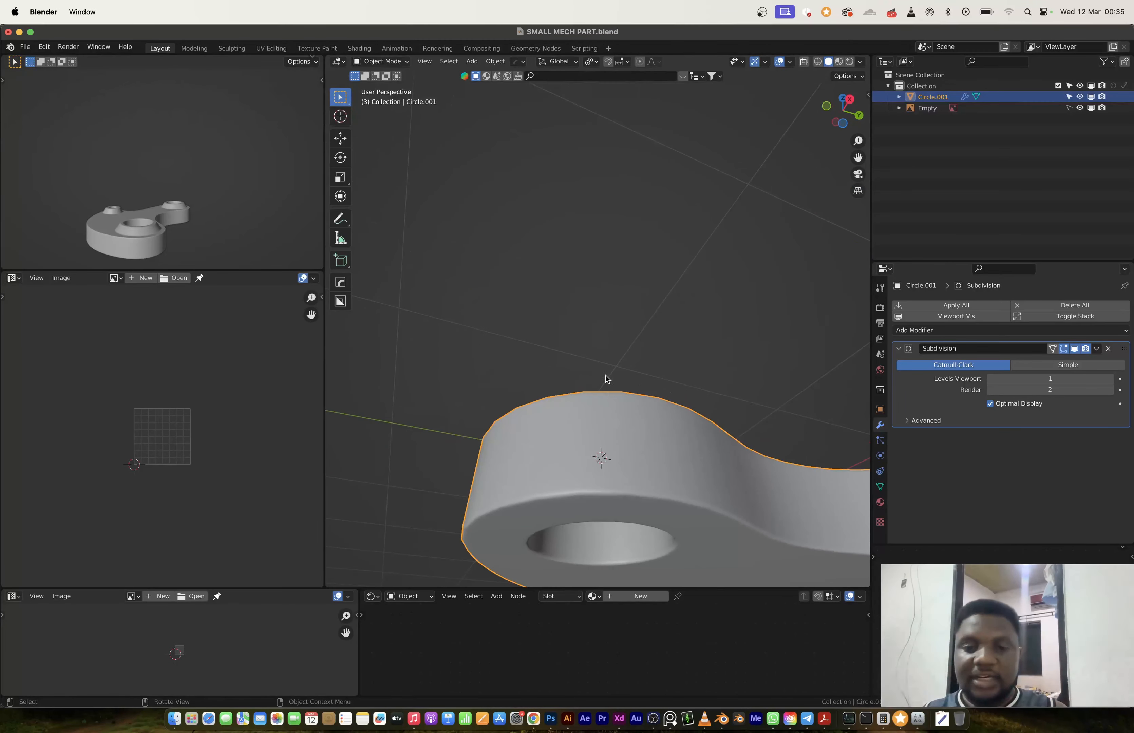
{"action": "middle_click_drag", "start_coordinate": [605, 379], "coordinate": [629, 453]}
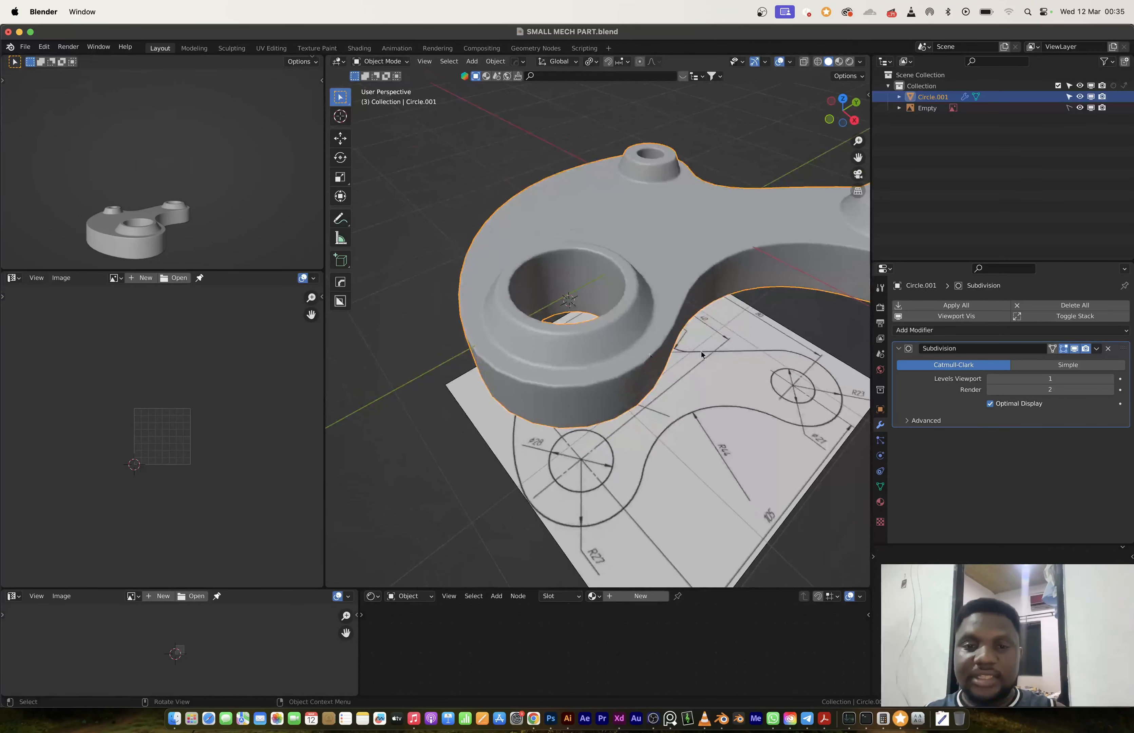
{"action": "left_click", "coordinate": [1110, 379]}
{"action": "scroll", "coordinate": [615, 324], "scroll_direction": "down", "scroll_amount": 5}
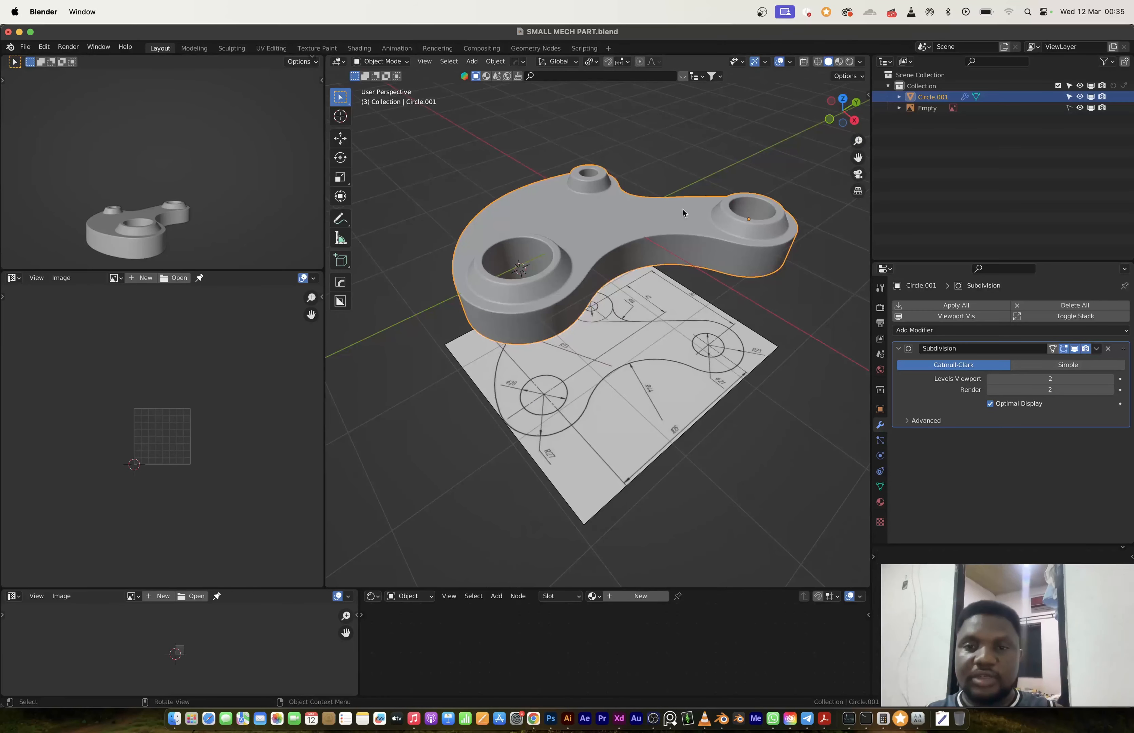
In the right orthographic view, move the part's bottom vertices up about 0.18 m along Z to thin the body.
{"action": "left_click", "coordinate": [855, 121]}
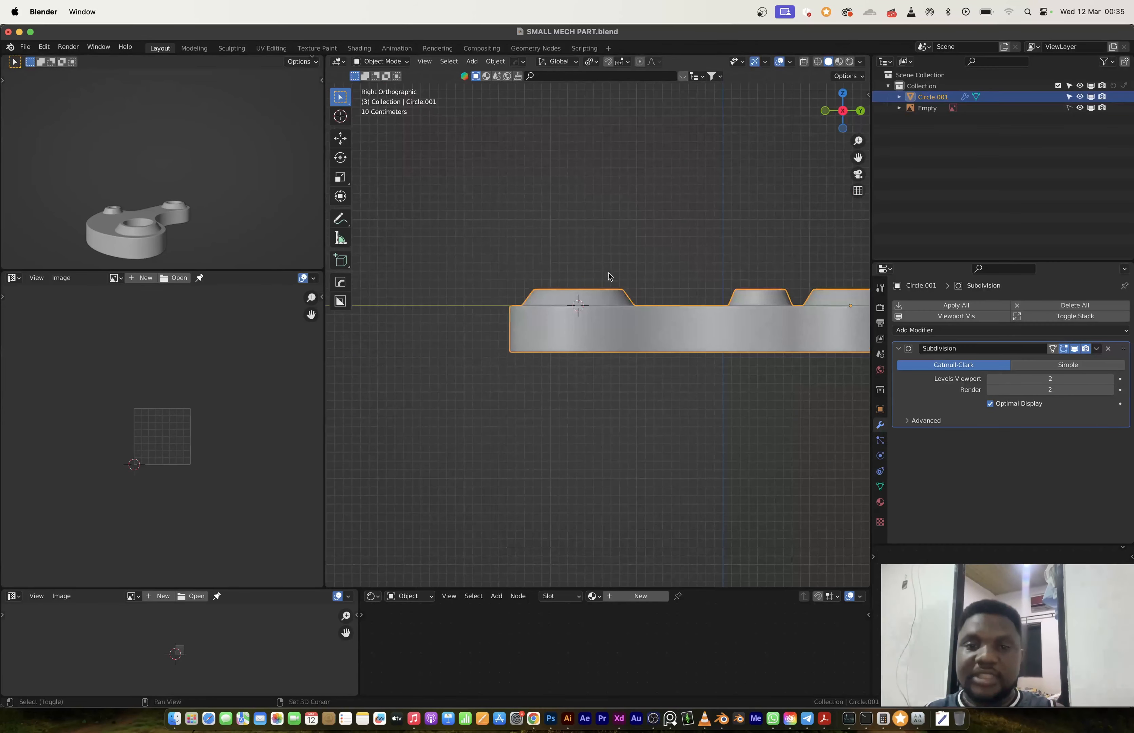
{"action": "middle_click_drag", "start_coordinate": [607, 278], "coordinate": [456, 271], "text": "shift"}
{"action": "key", "text": "Tab"}
{"action": "key", "text": "alt+z"}
{"action": "key", "text": "1"}
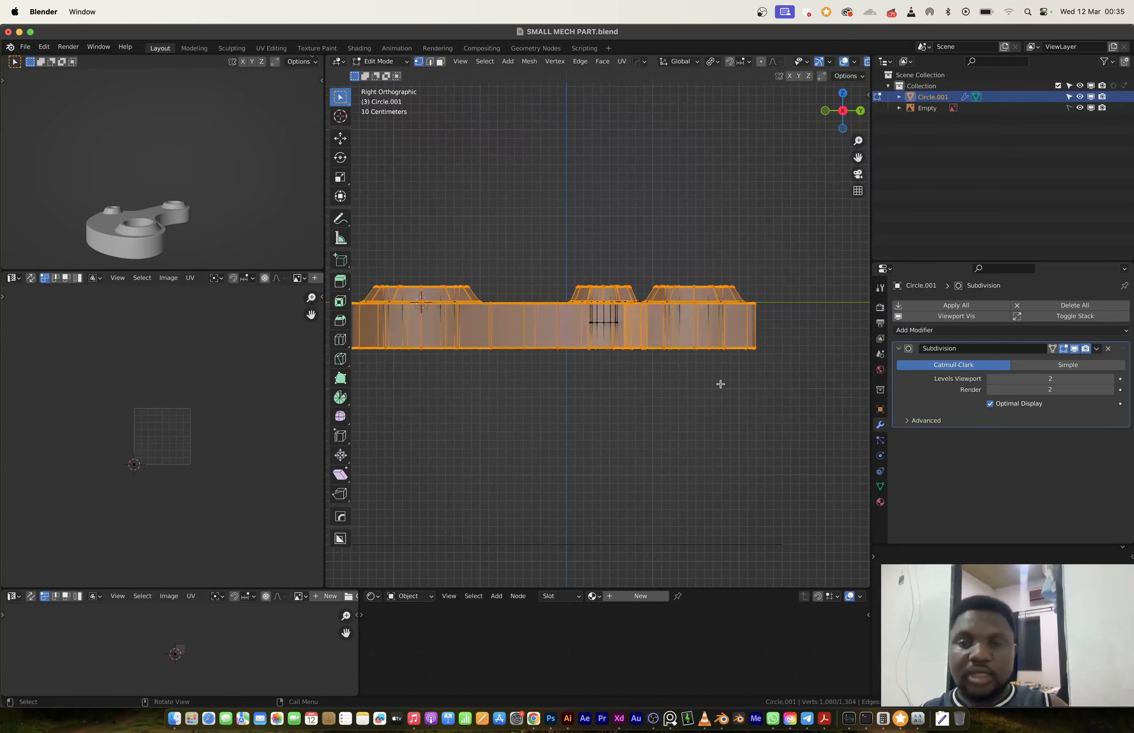
{"action": "middle_click_drag", "start_coordinate": [692, 404], "coordinate": [747, 389], "text": "shift"}
{"action": "left_click_drag", "start_coordinate": [825, 371], "coordinate": [392, 306]}
{"action": "key", "text": "g"}
{"action": "key", "text": "z"}
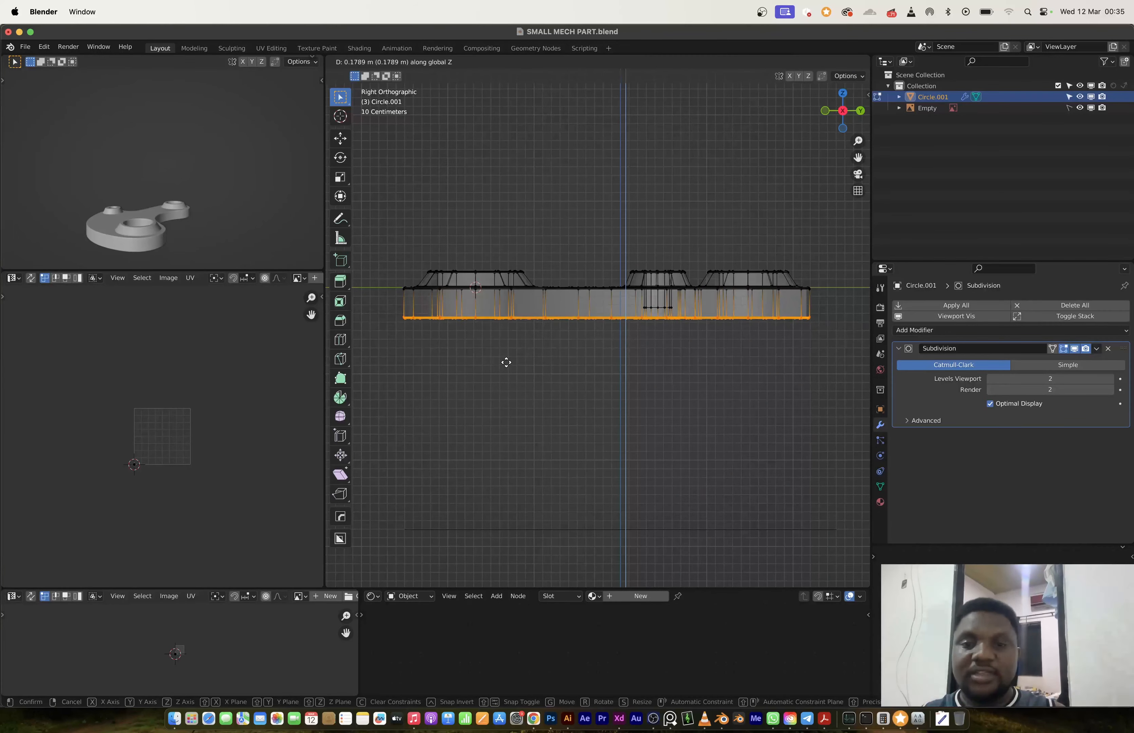
{"action": "left_click", "coordinate": [506, 361]}
{"action": "key", "text": "Tab"}
{"action": "middle_click_drag", "start_coordinate": [557, 362], "coordinate": [578, 392]}
{"action": "key", "text": "alt+z"}
{"action": "middle_click_drag", "start_coordinate": [502, 355], "coordinate": [602, 408]}
{"action": "middle_click_drag", "start_coordinate": [437, 317], "coordinate": [569, 357], "text": "shift"}
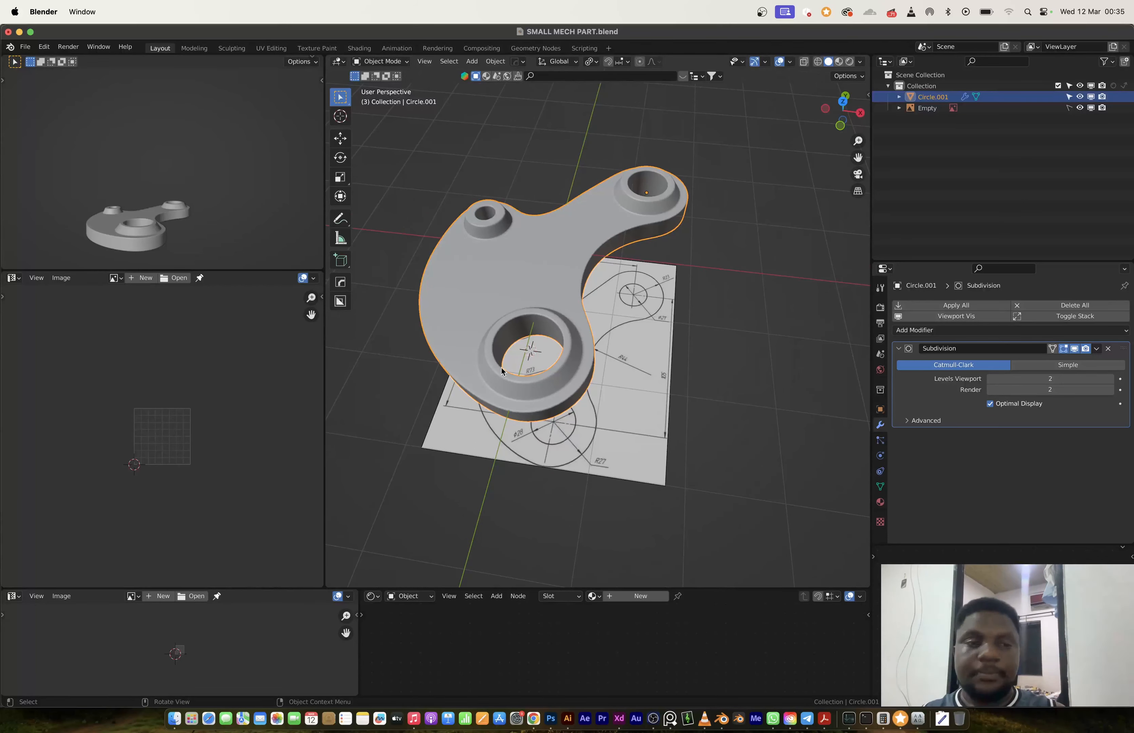
{"action": "middle_click_drag", "start_coordinate": [501, 367], "coordinate": [565, 413], "text": "shift"}
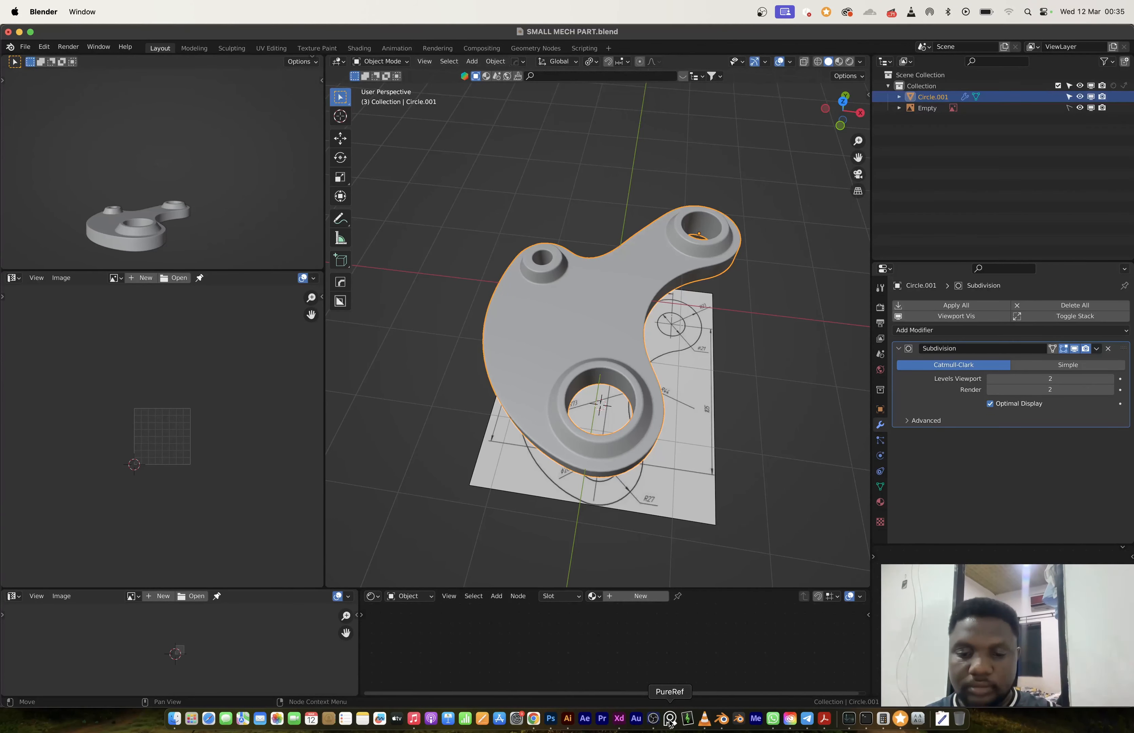
{"action": "left_click", "coordinate": [653, 719]}
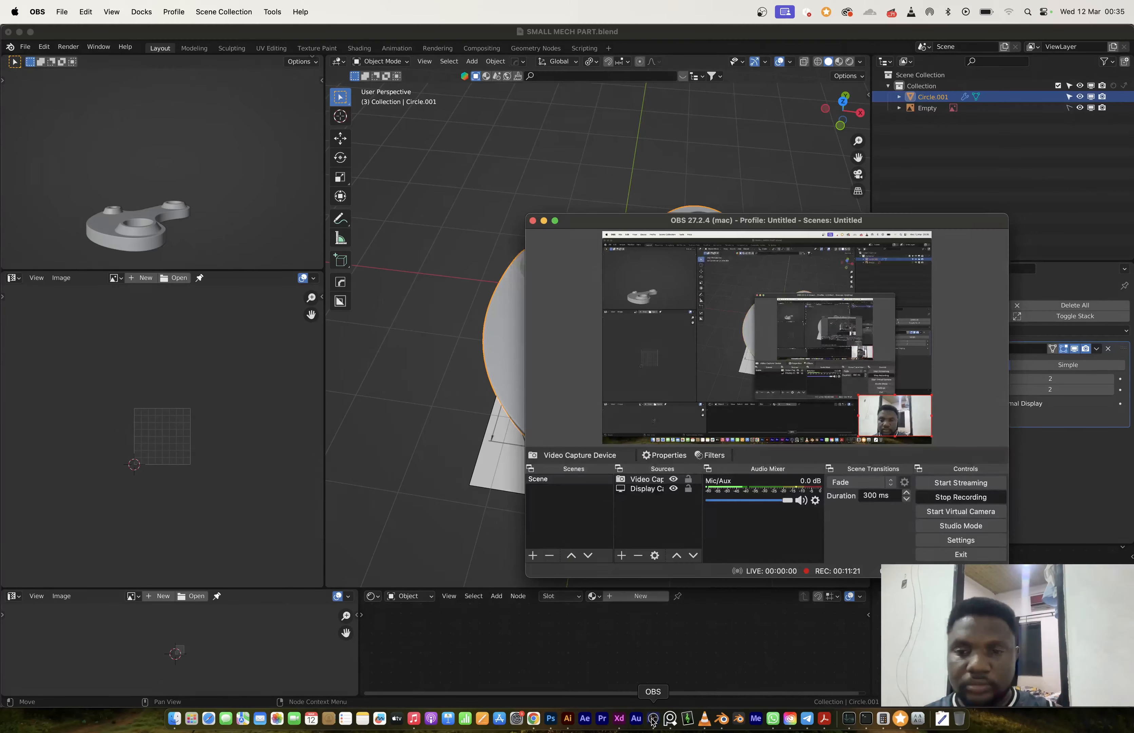